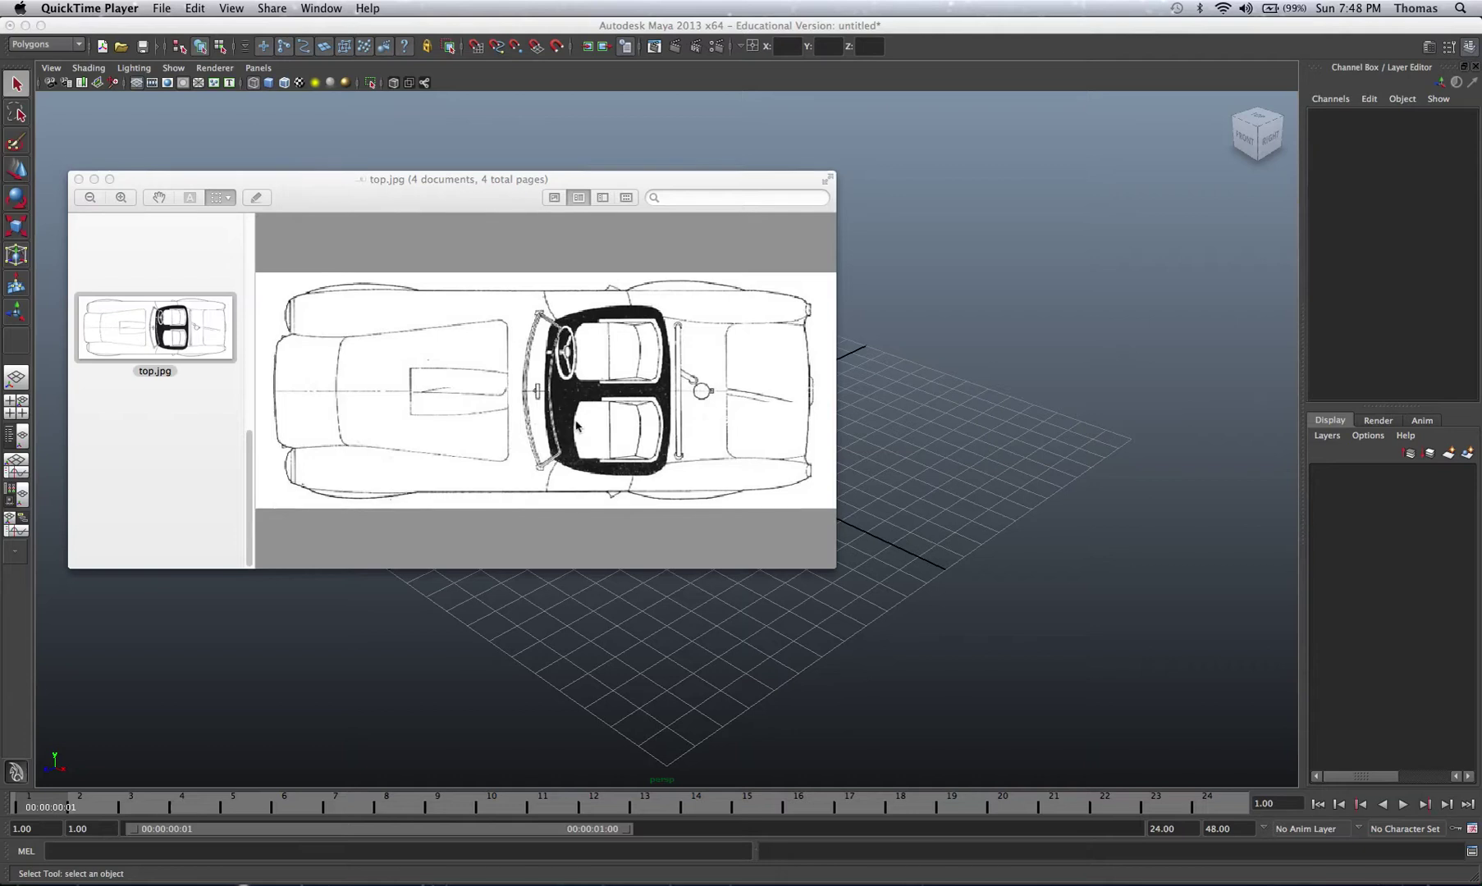
Look through the back, top, side and front car blueprints in the image viewer.
drag(413, 186, 423, 245)
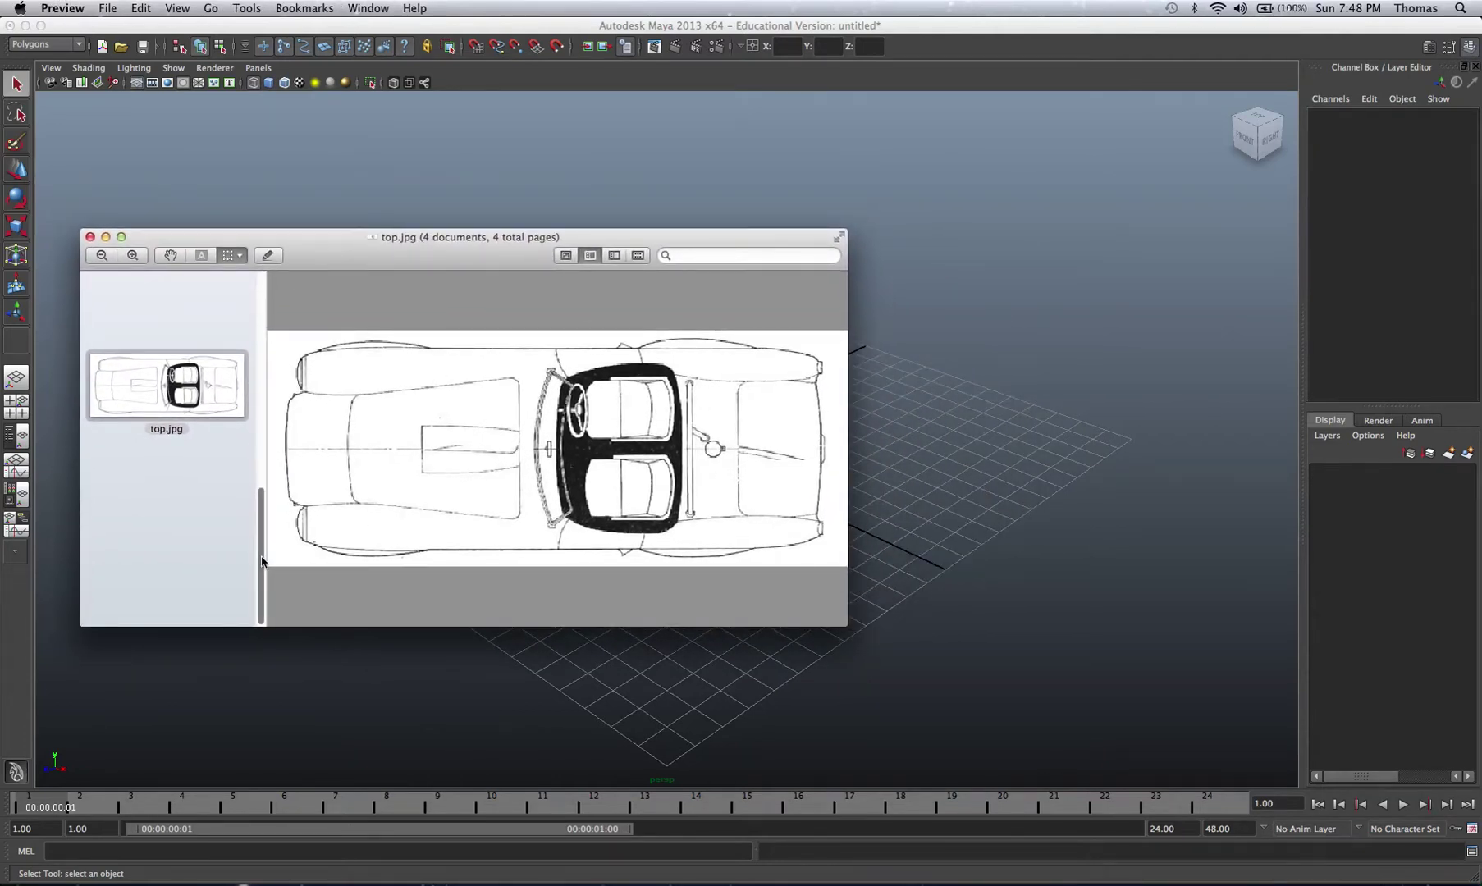
scroll(181, 369, up, 10)
click(190, 348)
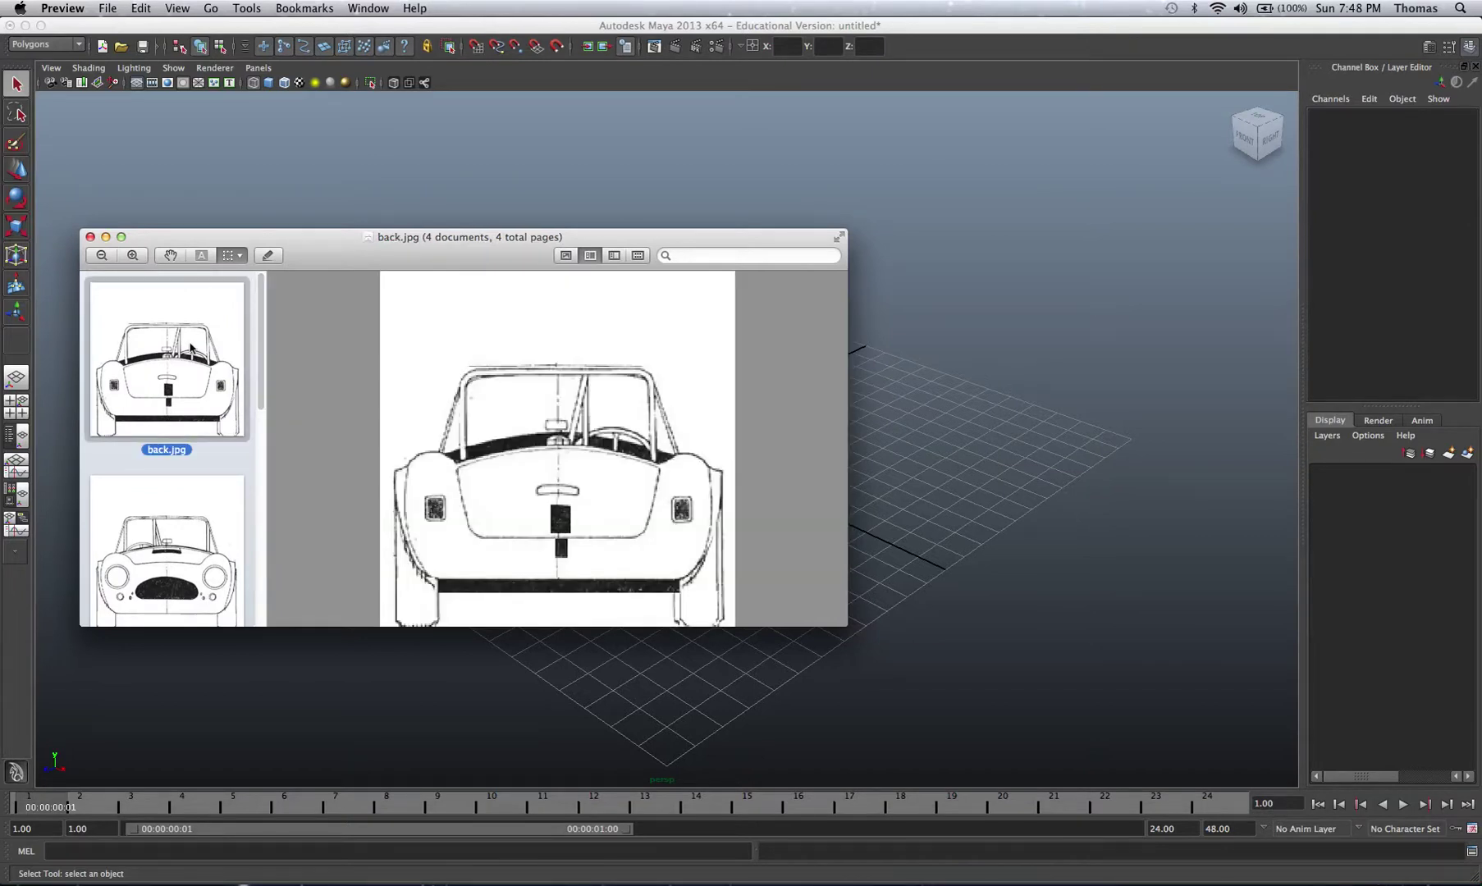
key(Down)
key(Down)
key(Down)
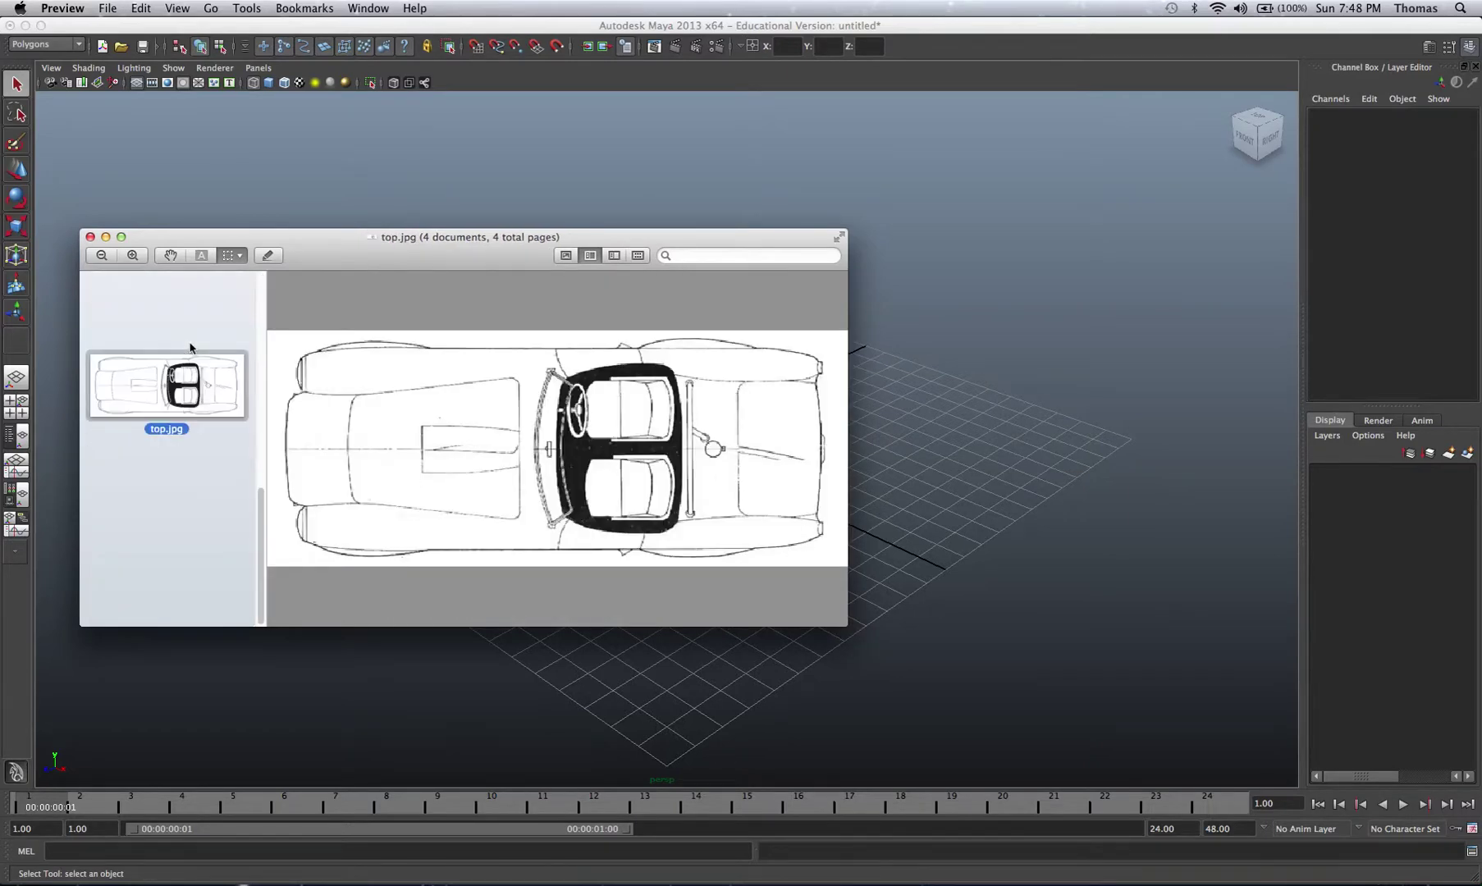
key(Up)
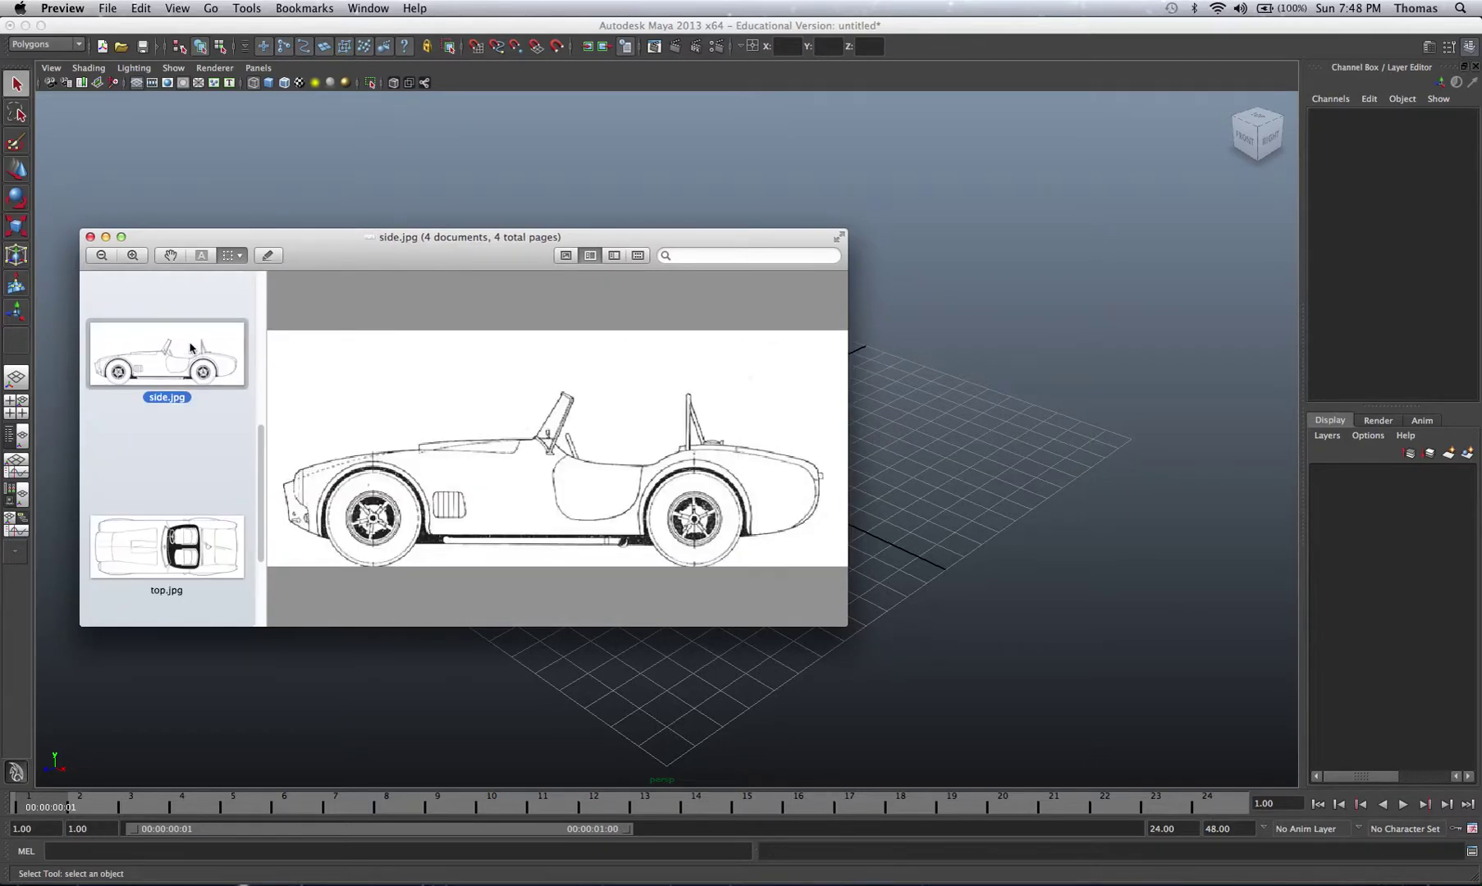
key(Up)
key(Up)
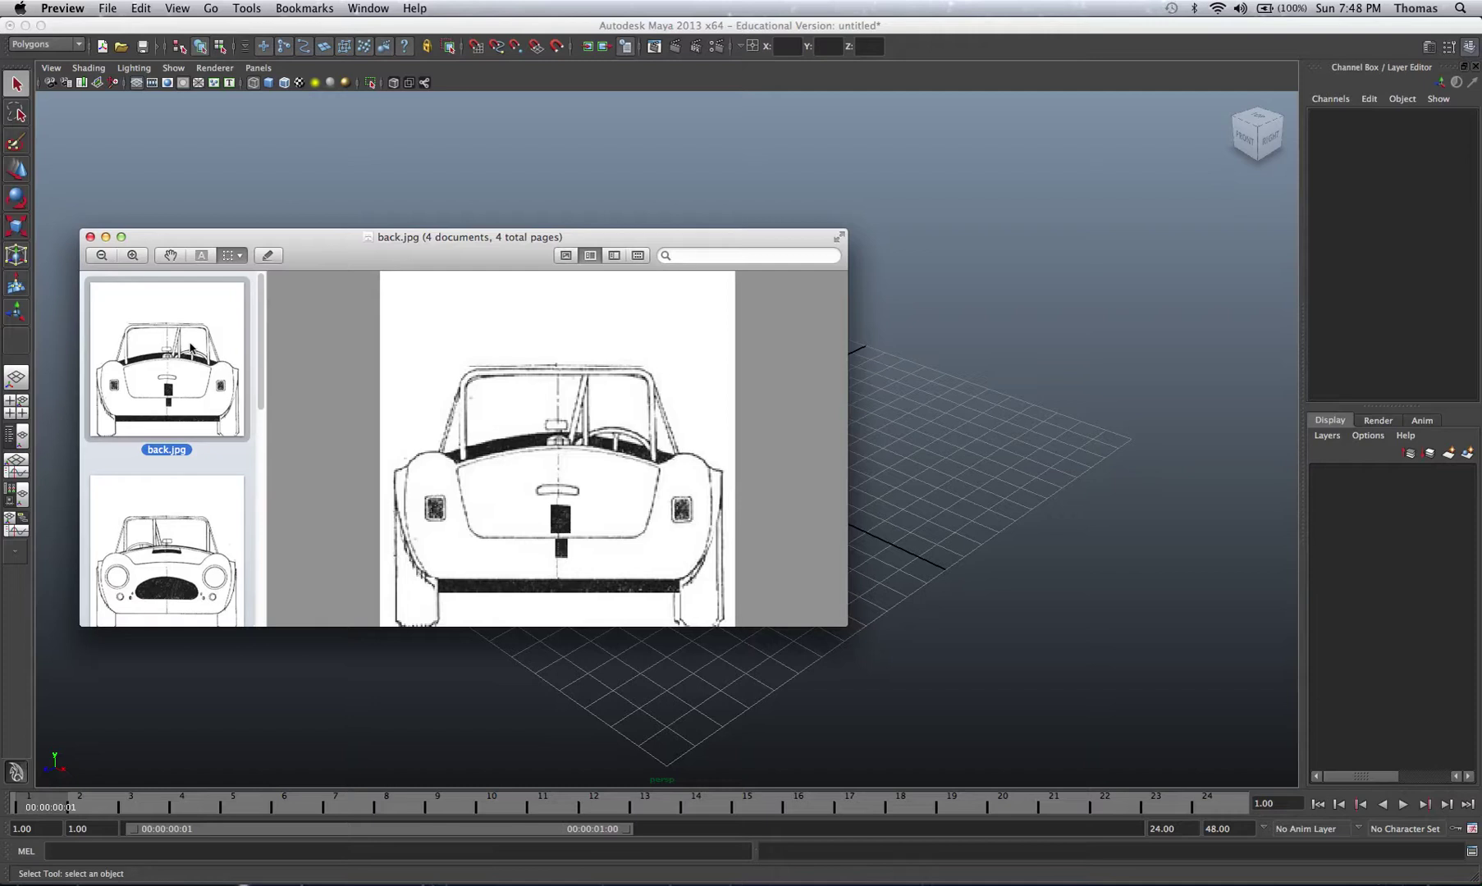
key(Down)
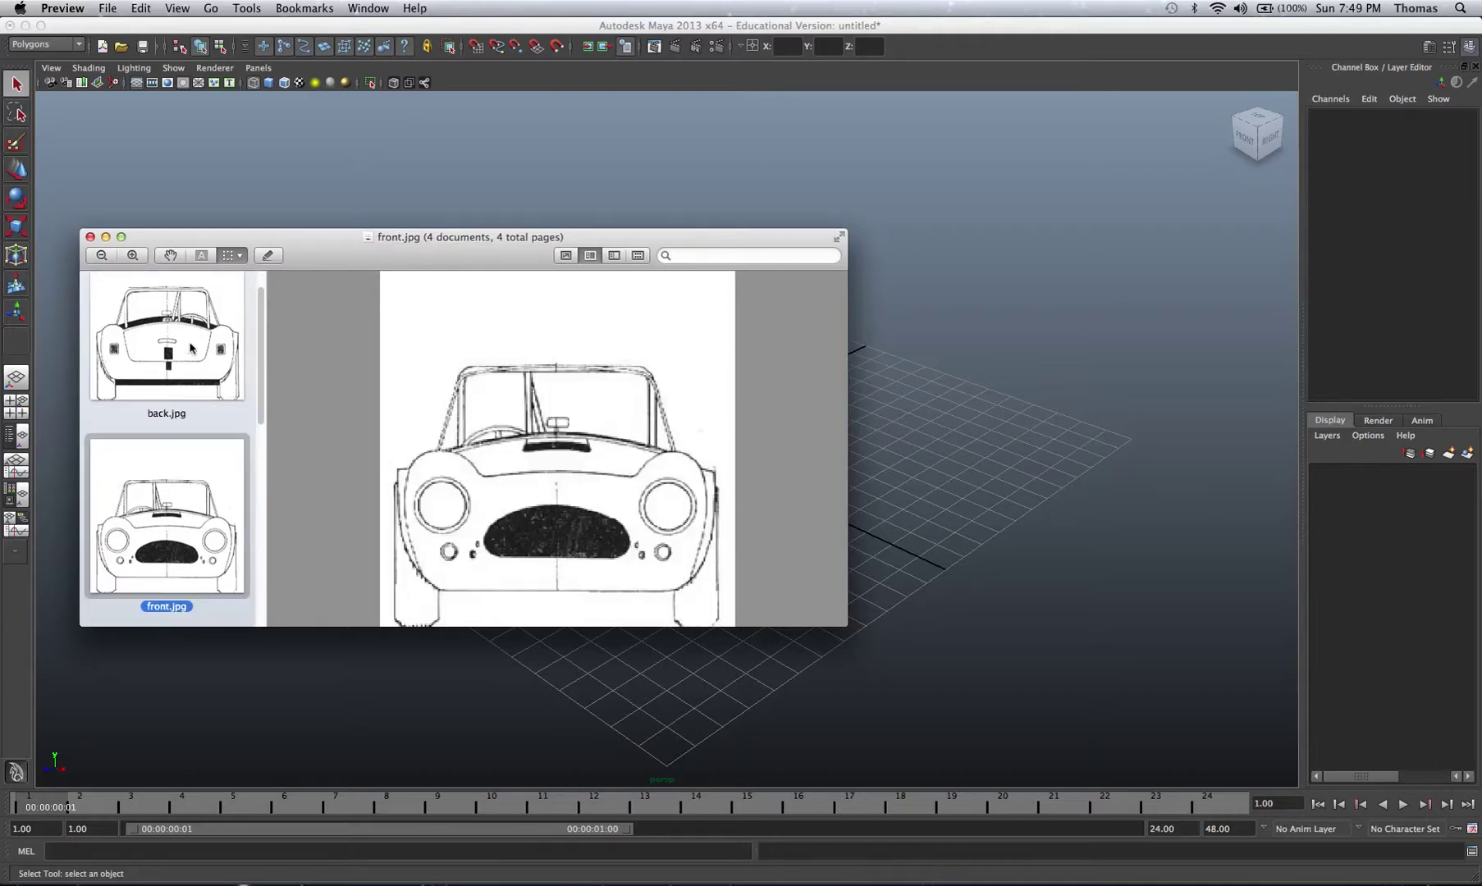
key(Down)
key(Down)
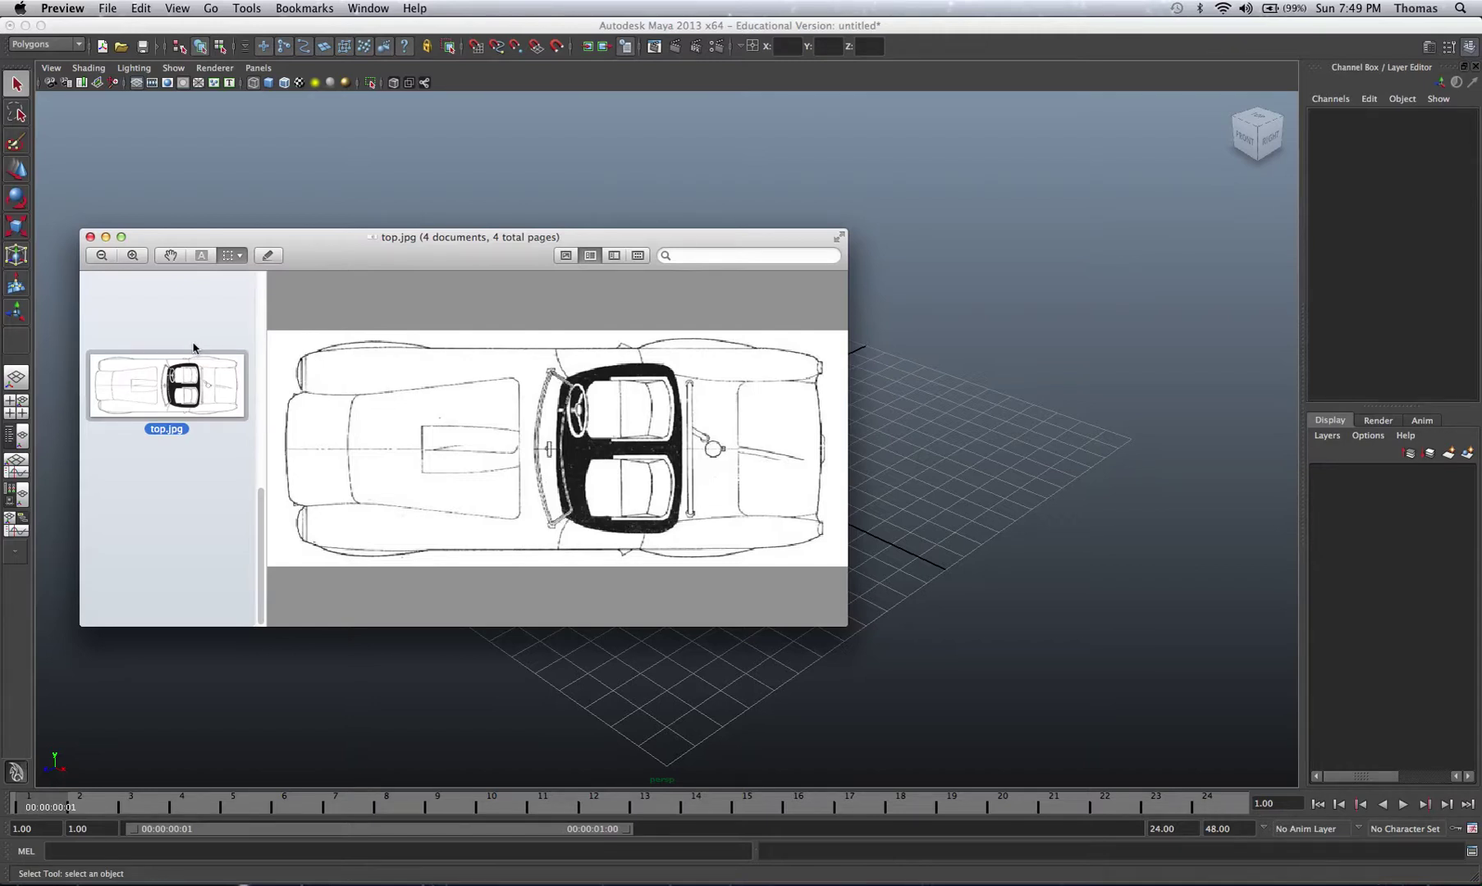
key(Up)
key(Up)
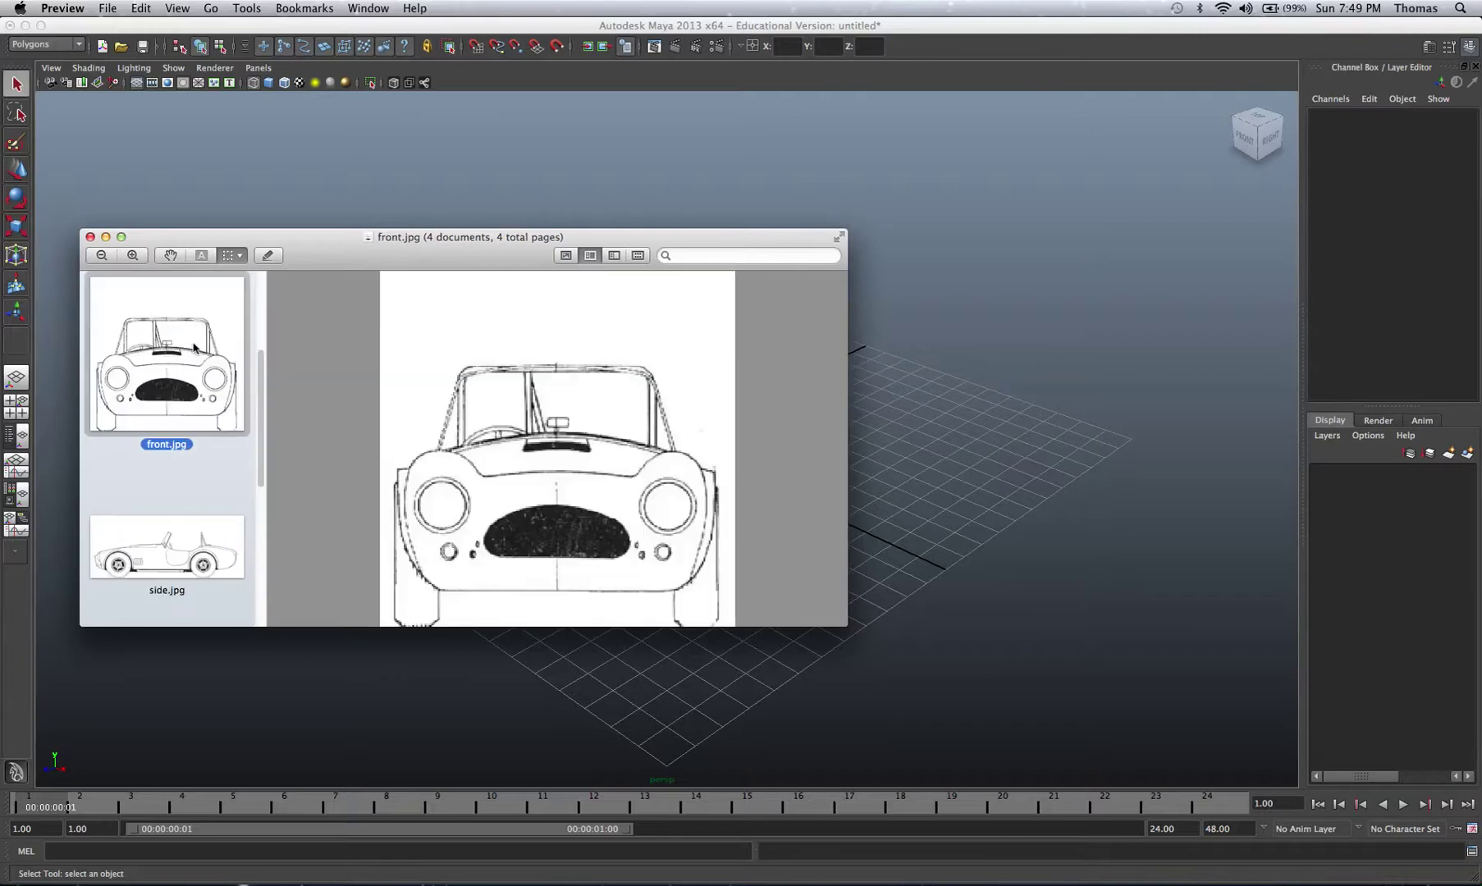
key(Up)
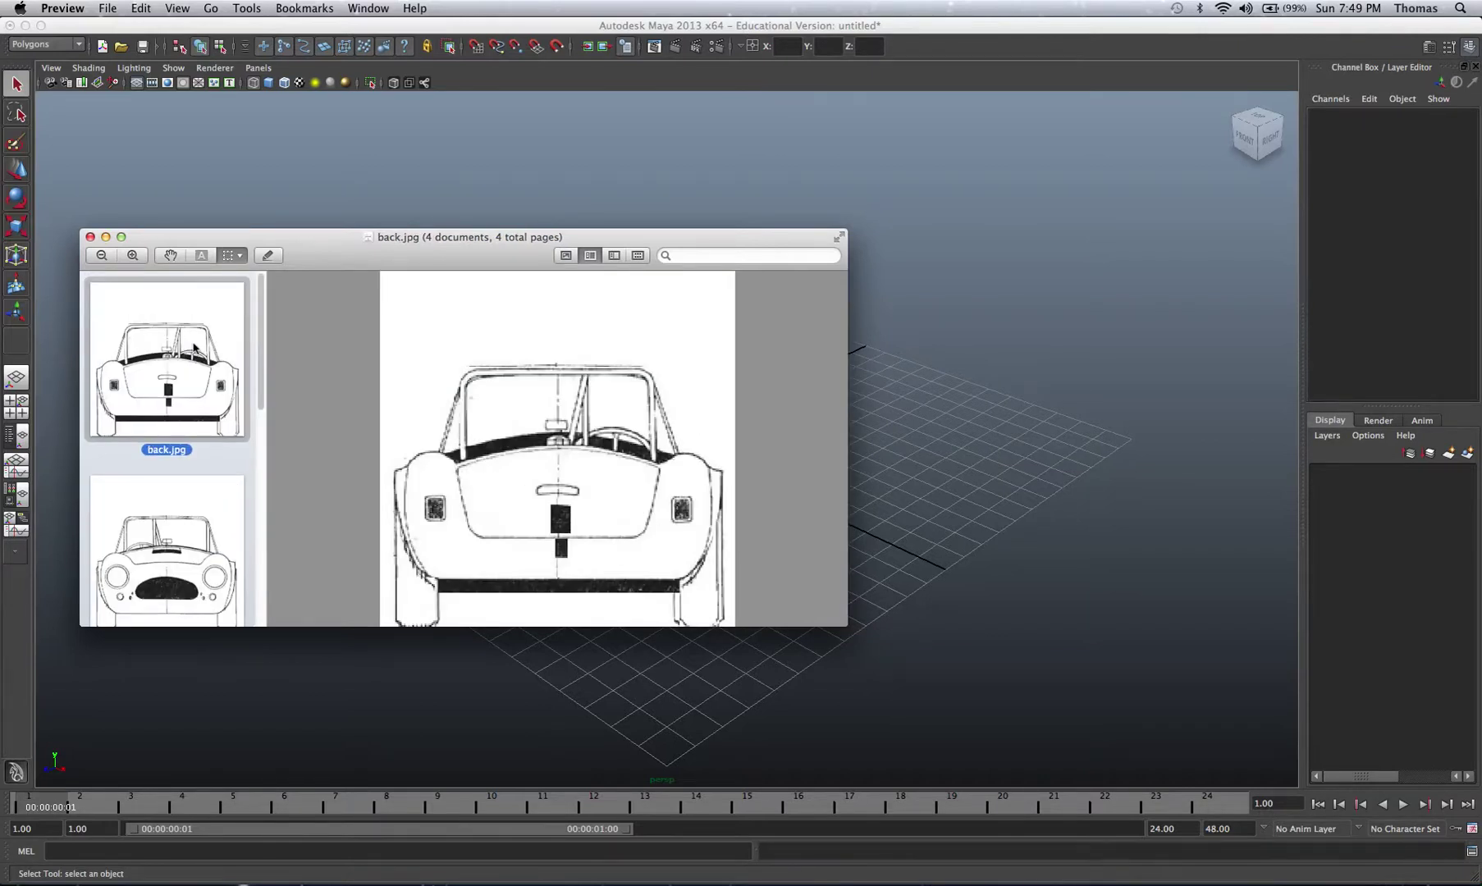
key(Down)
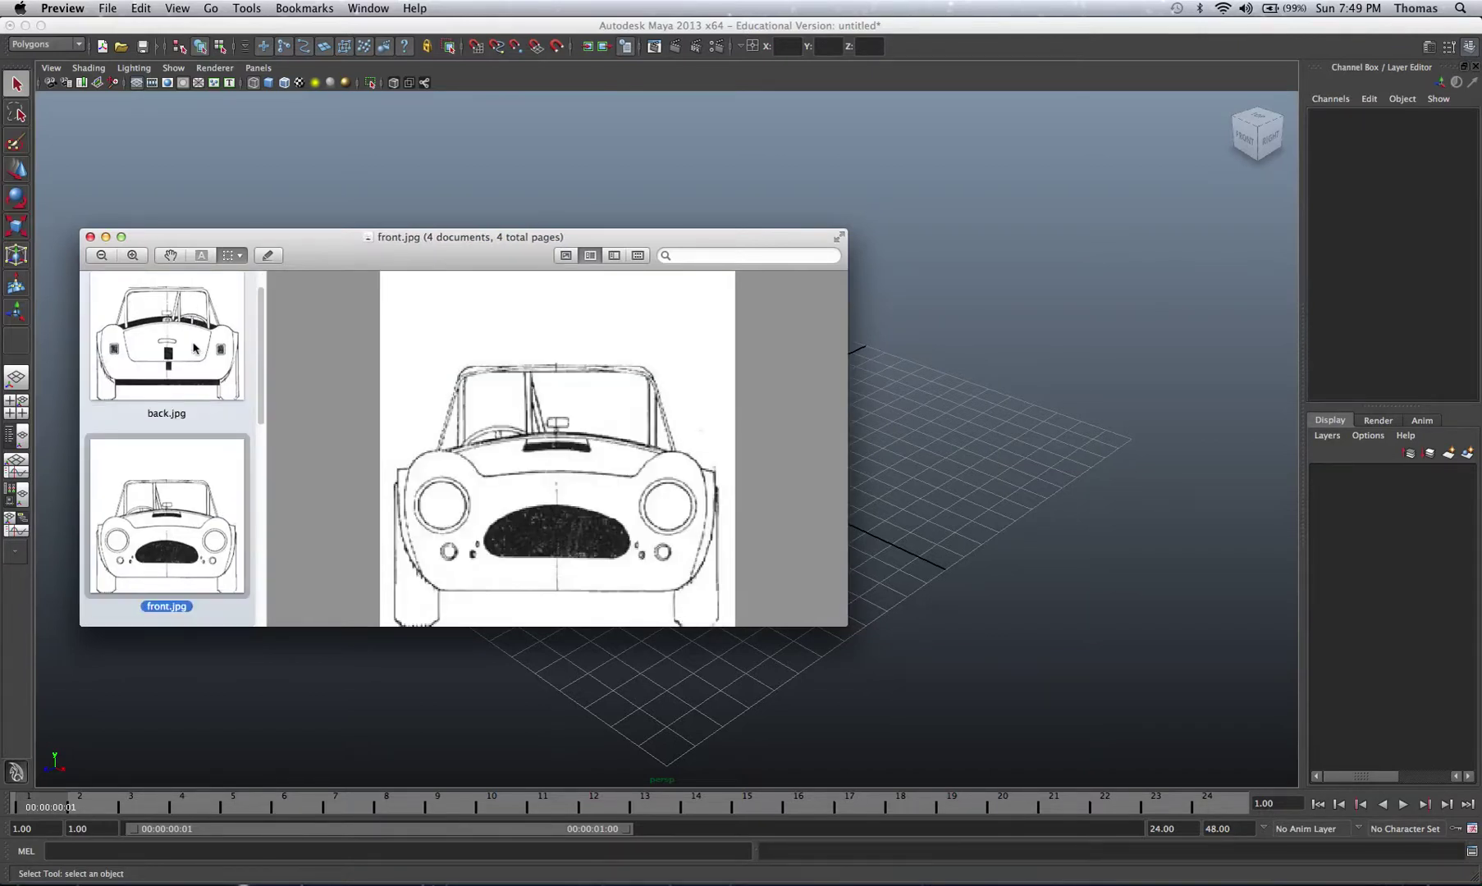
key(Down)
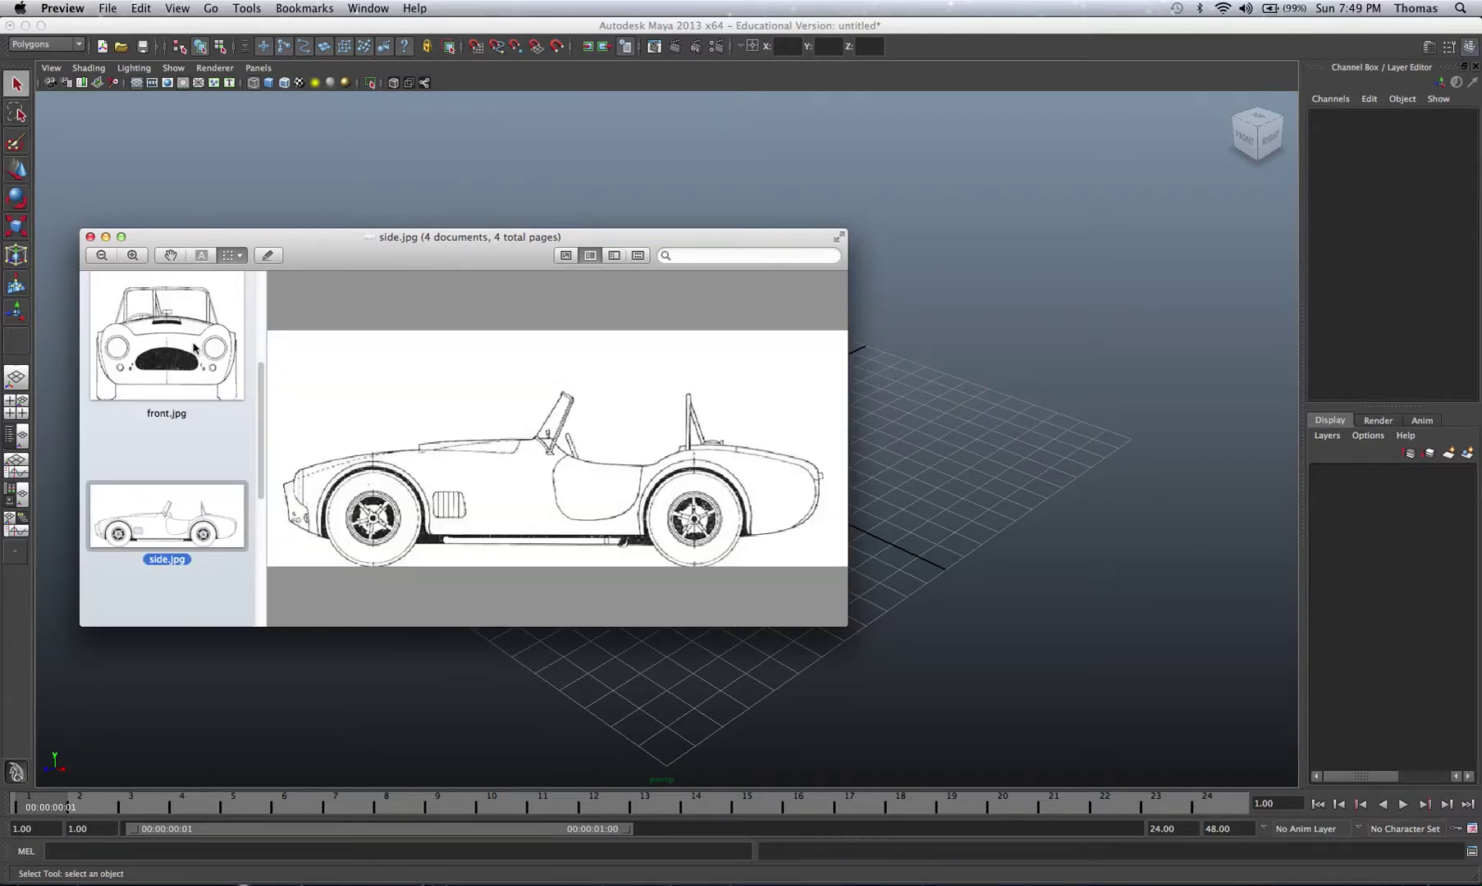
key(Down)
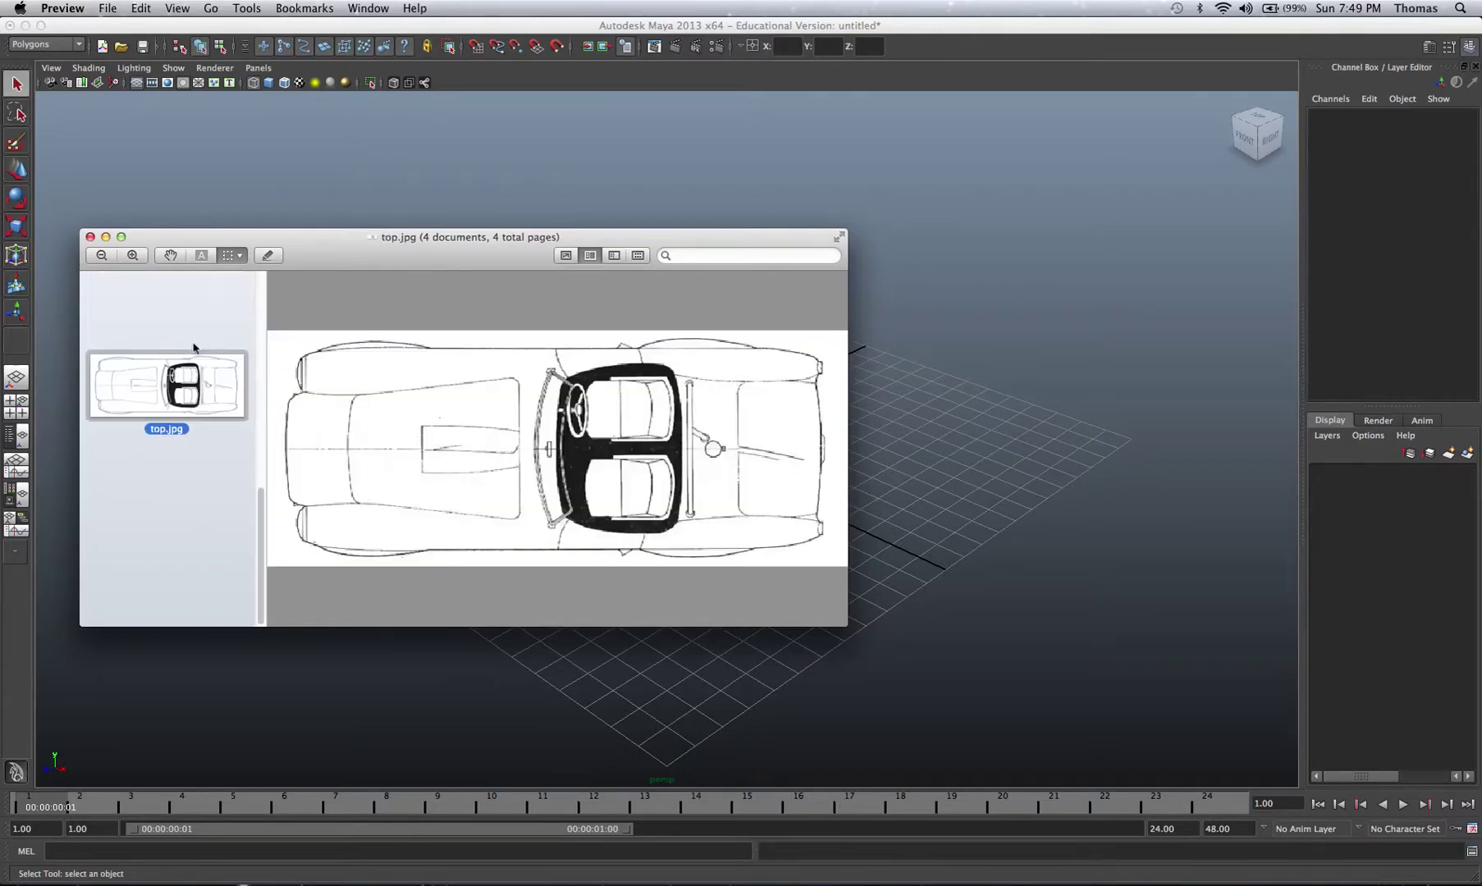
Close the image viewer and maximize the top orthographic view.
click(91, 237)
click(567, 431)
key(space)
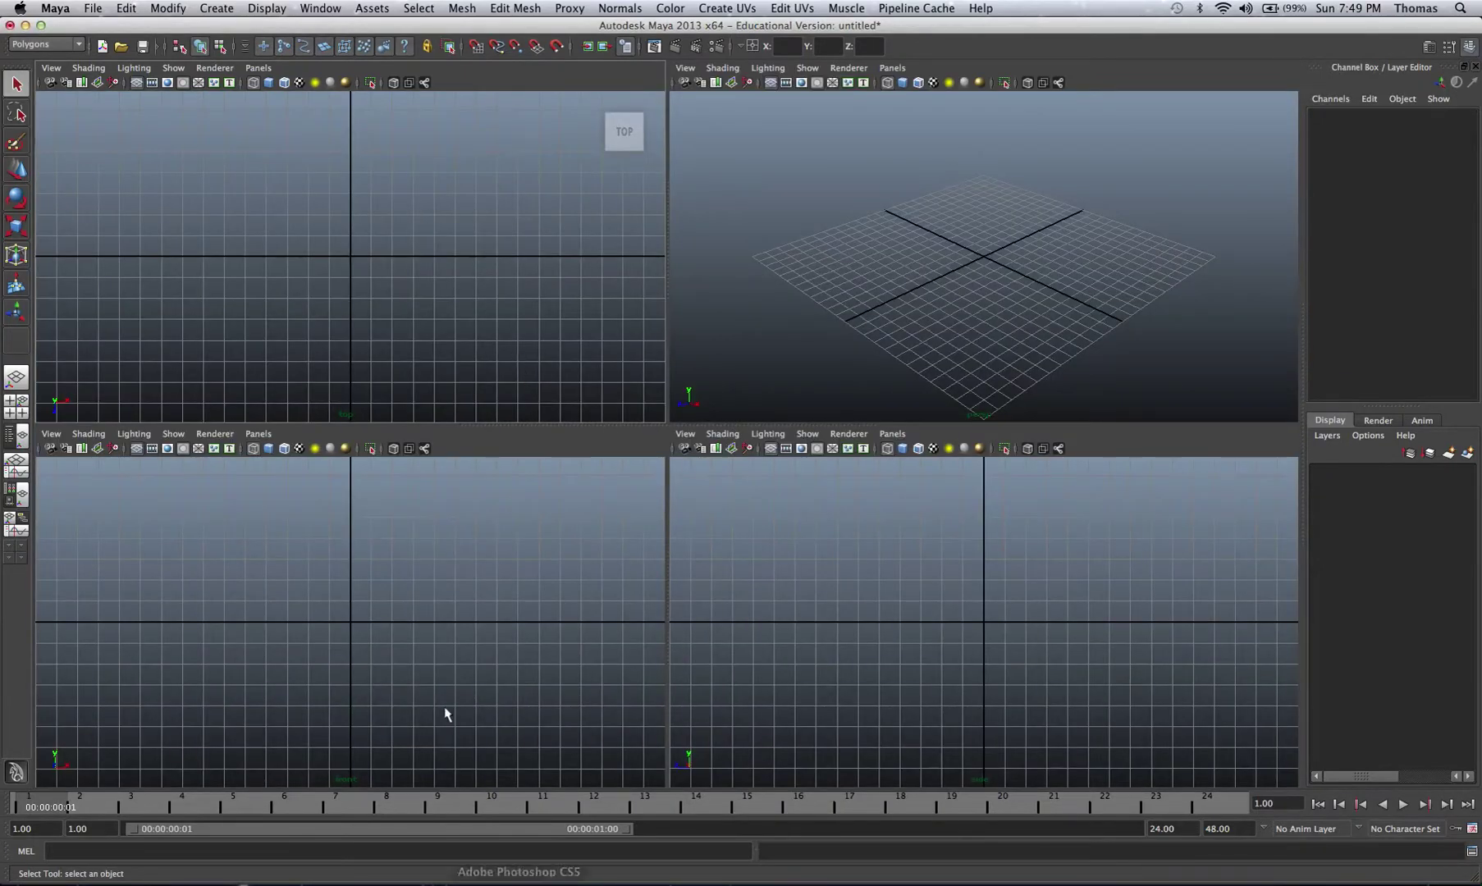
key(space)
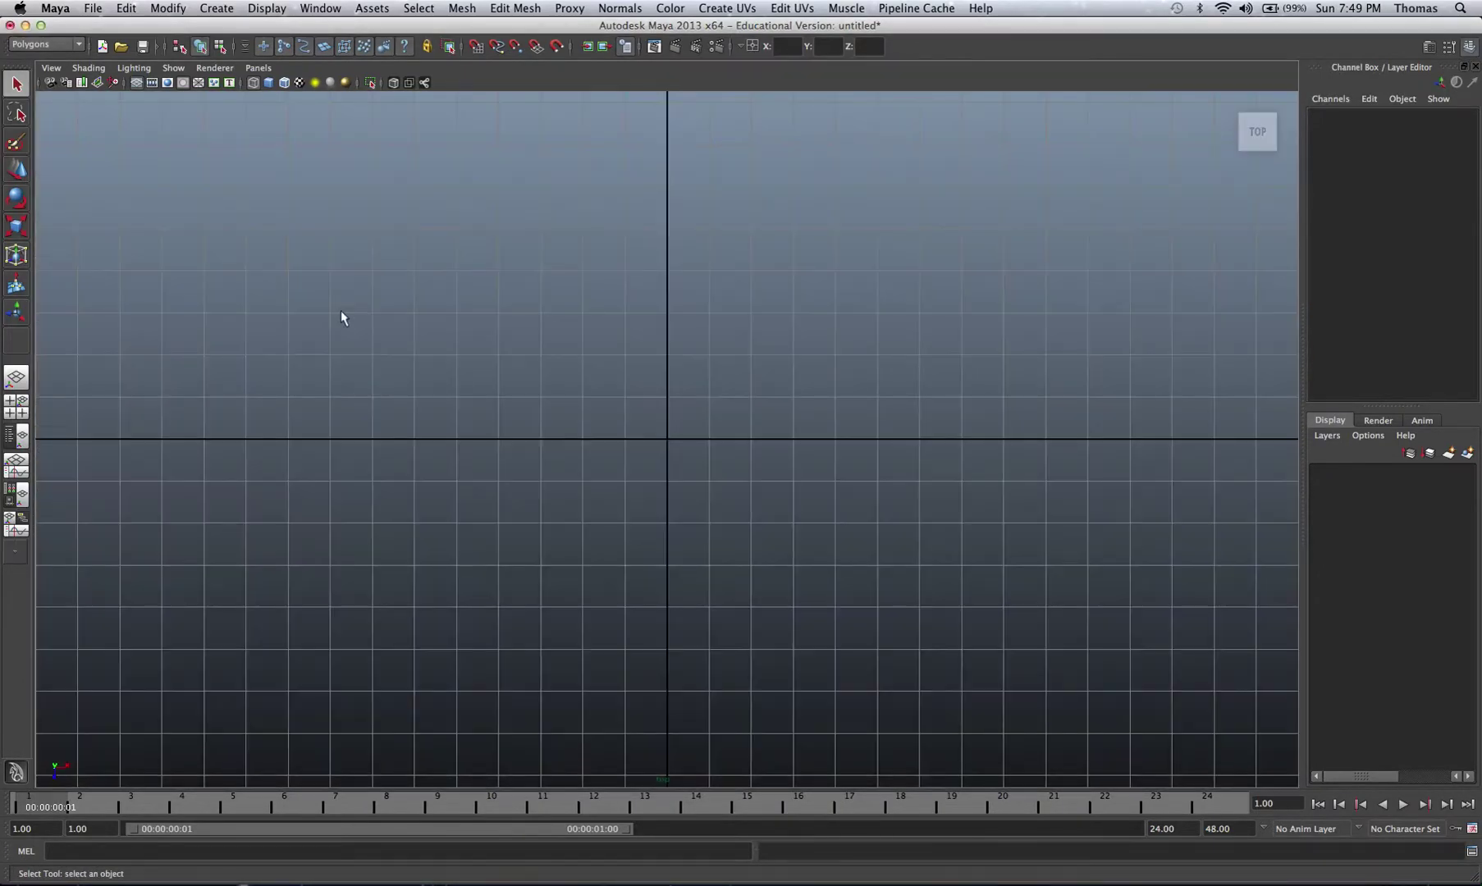
key(super+Tab)
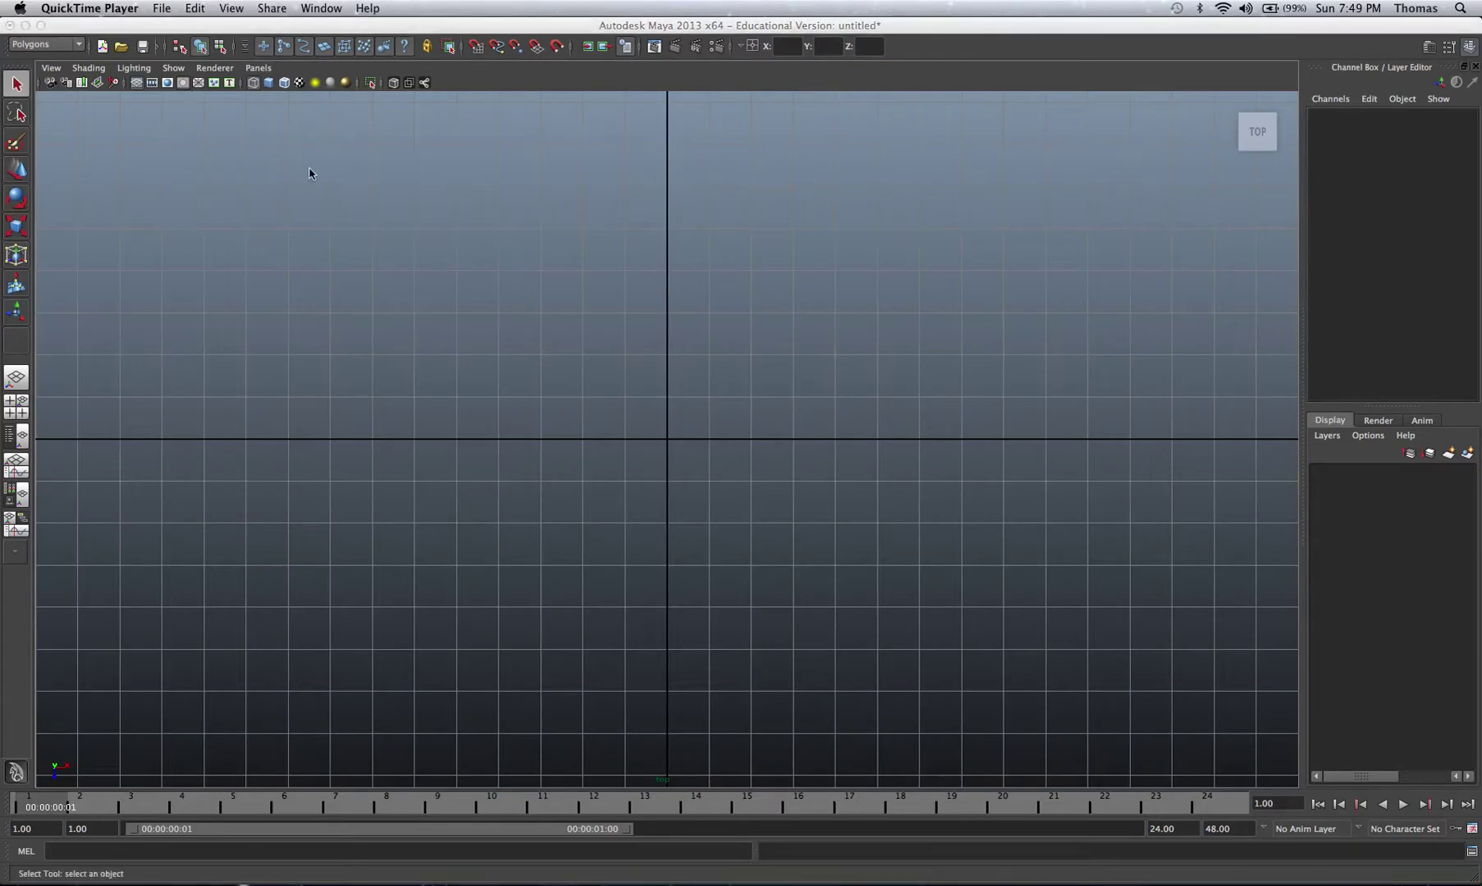
Start an image-plane import from the top view's View > Image Plane menu.
click(259, 68)
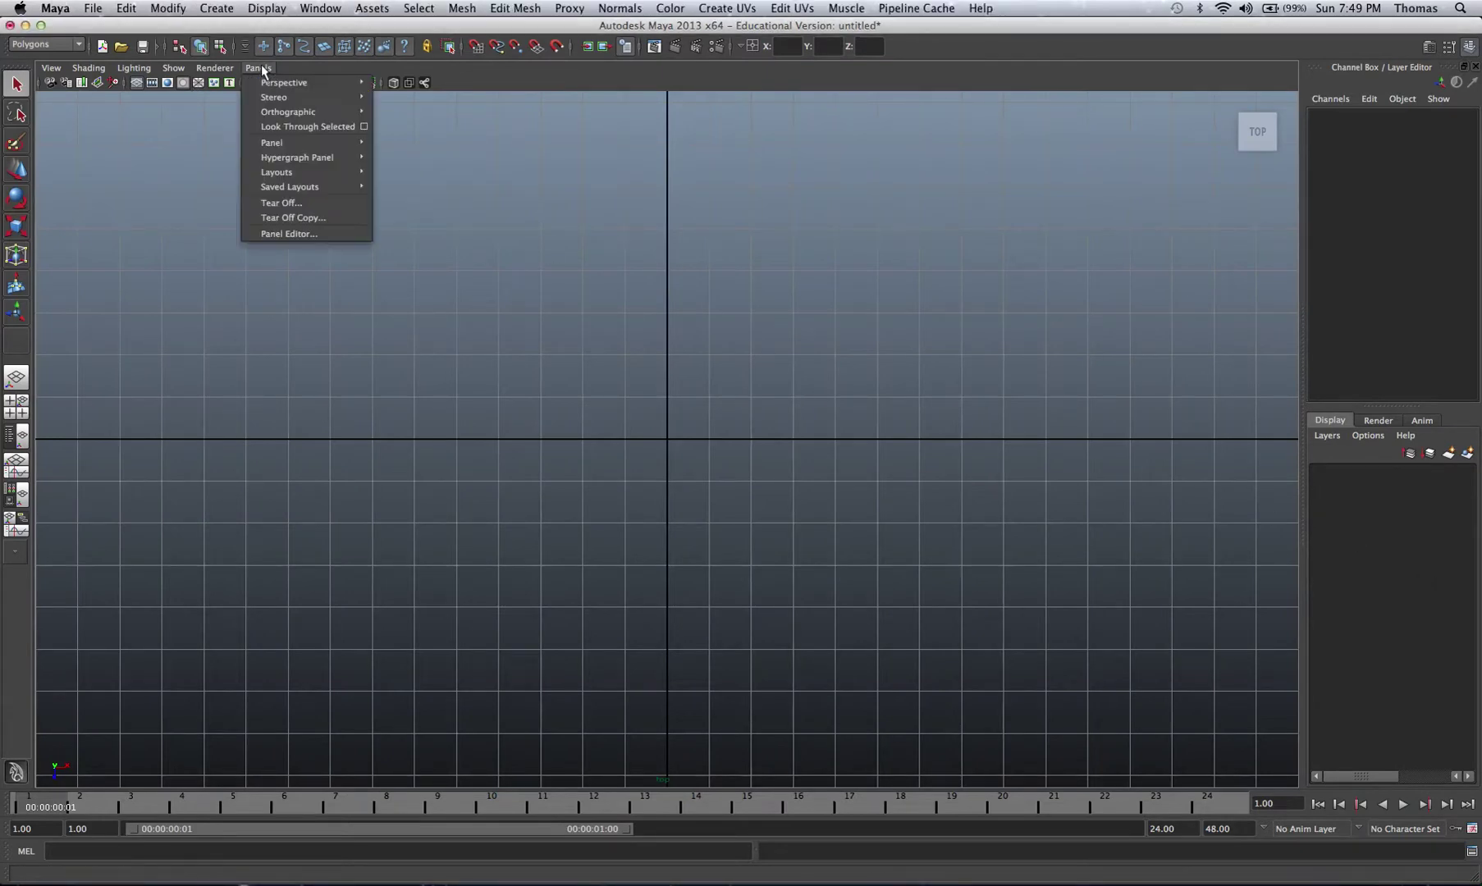
click(71, 114)
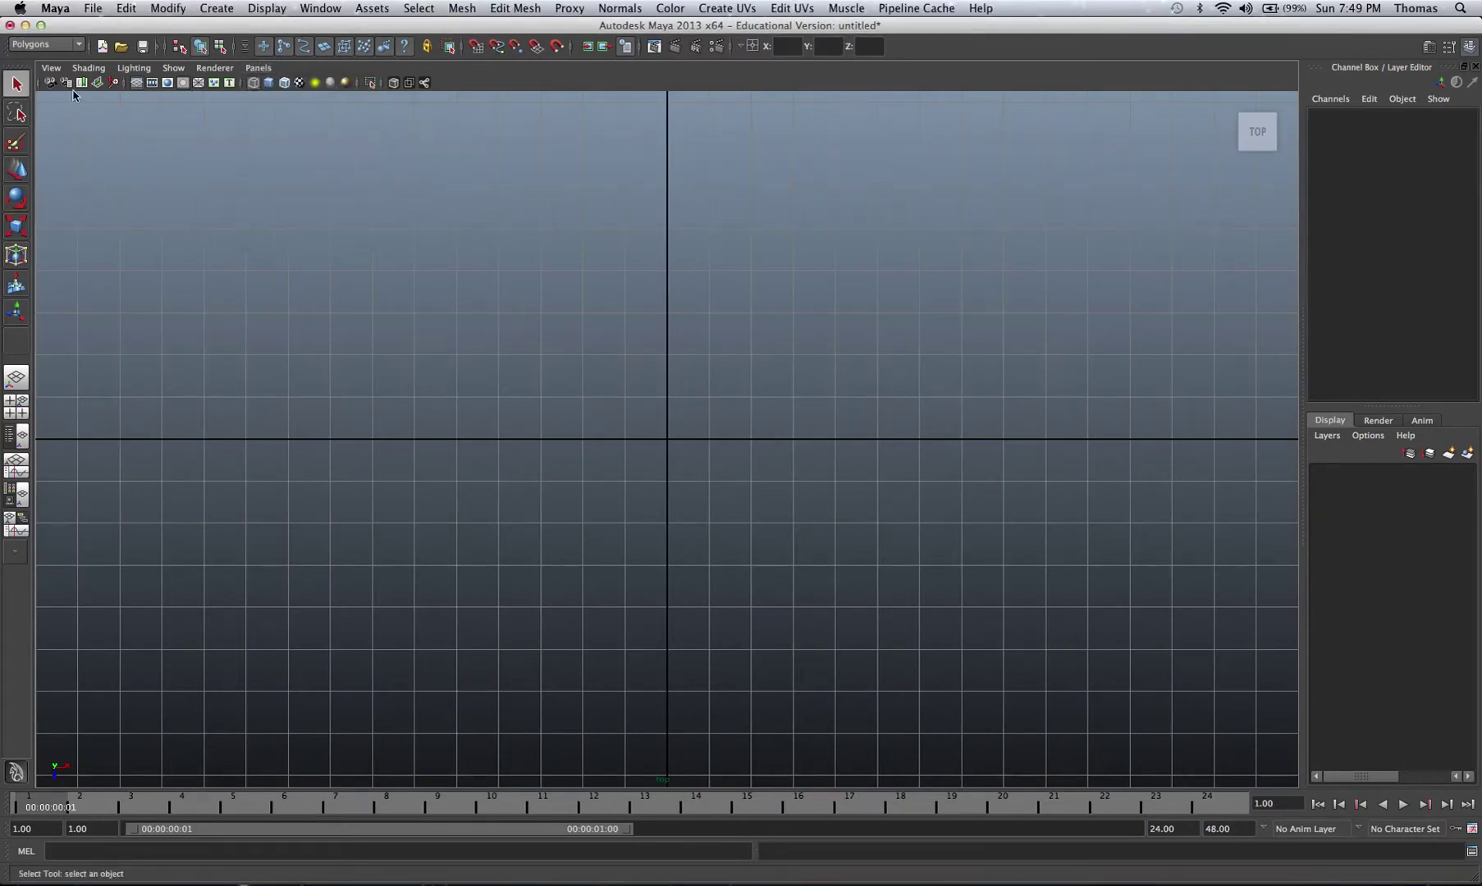
click(51, 68)
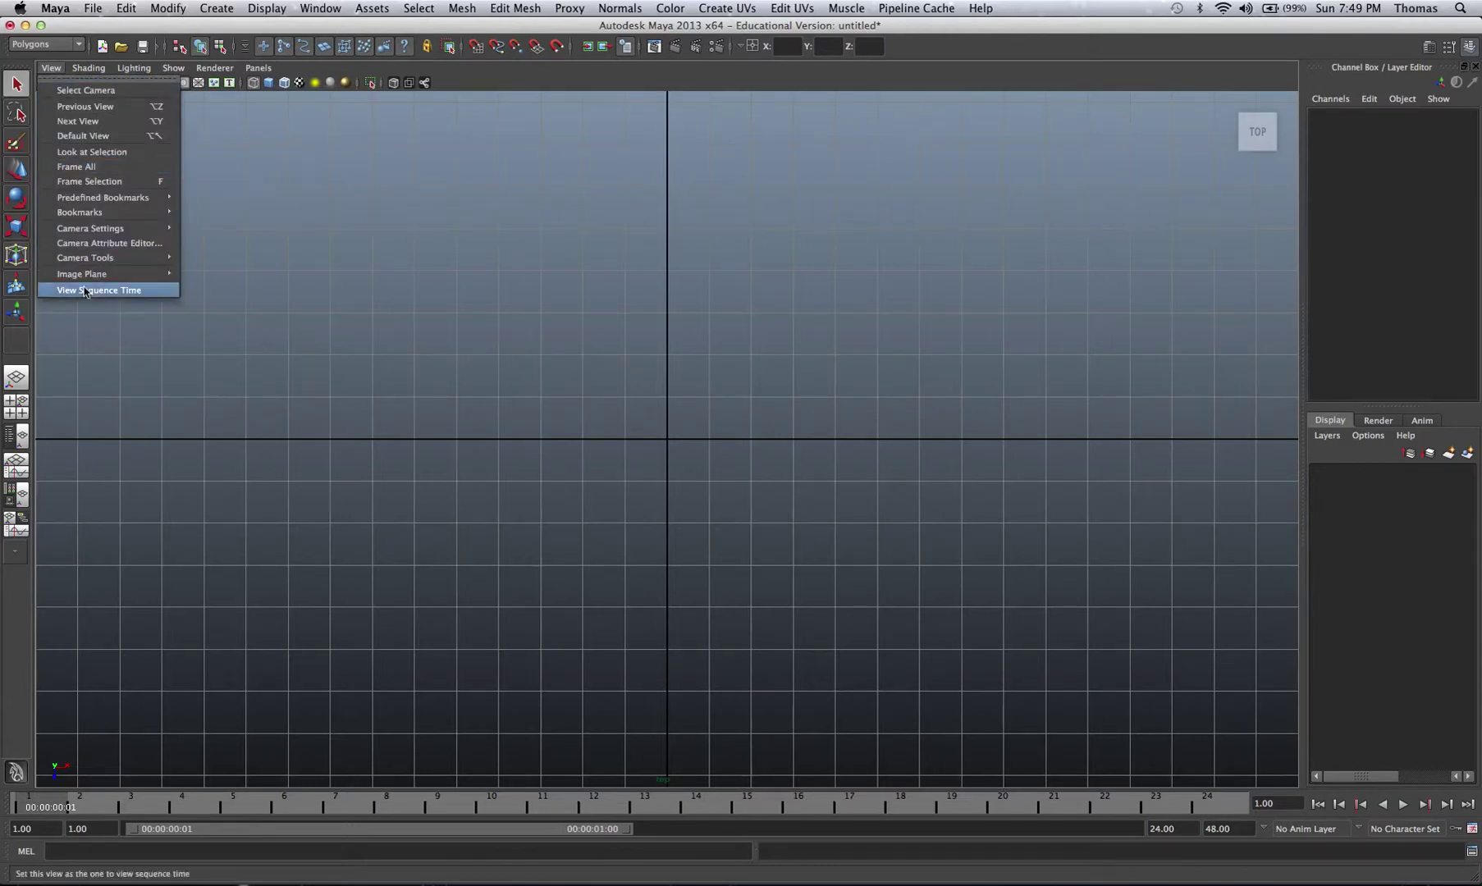
mouse_move(86, 276)
click(239, 283)
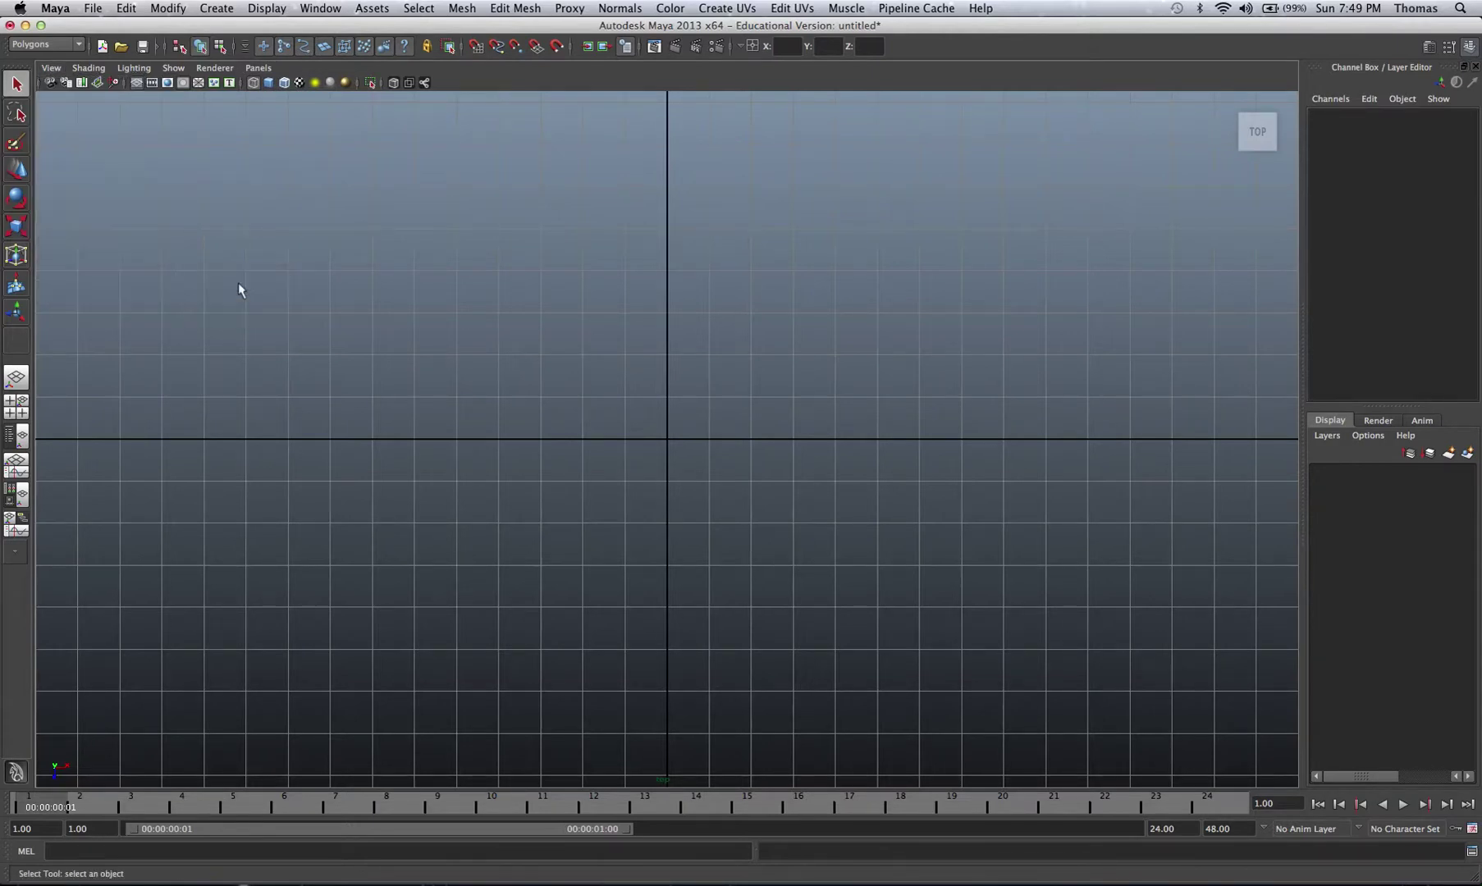
click(49, 68)
mouse_move(75, 275)
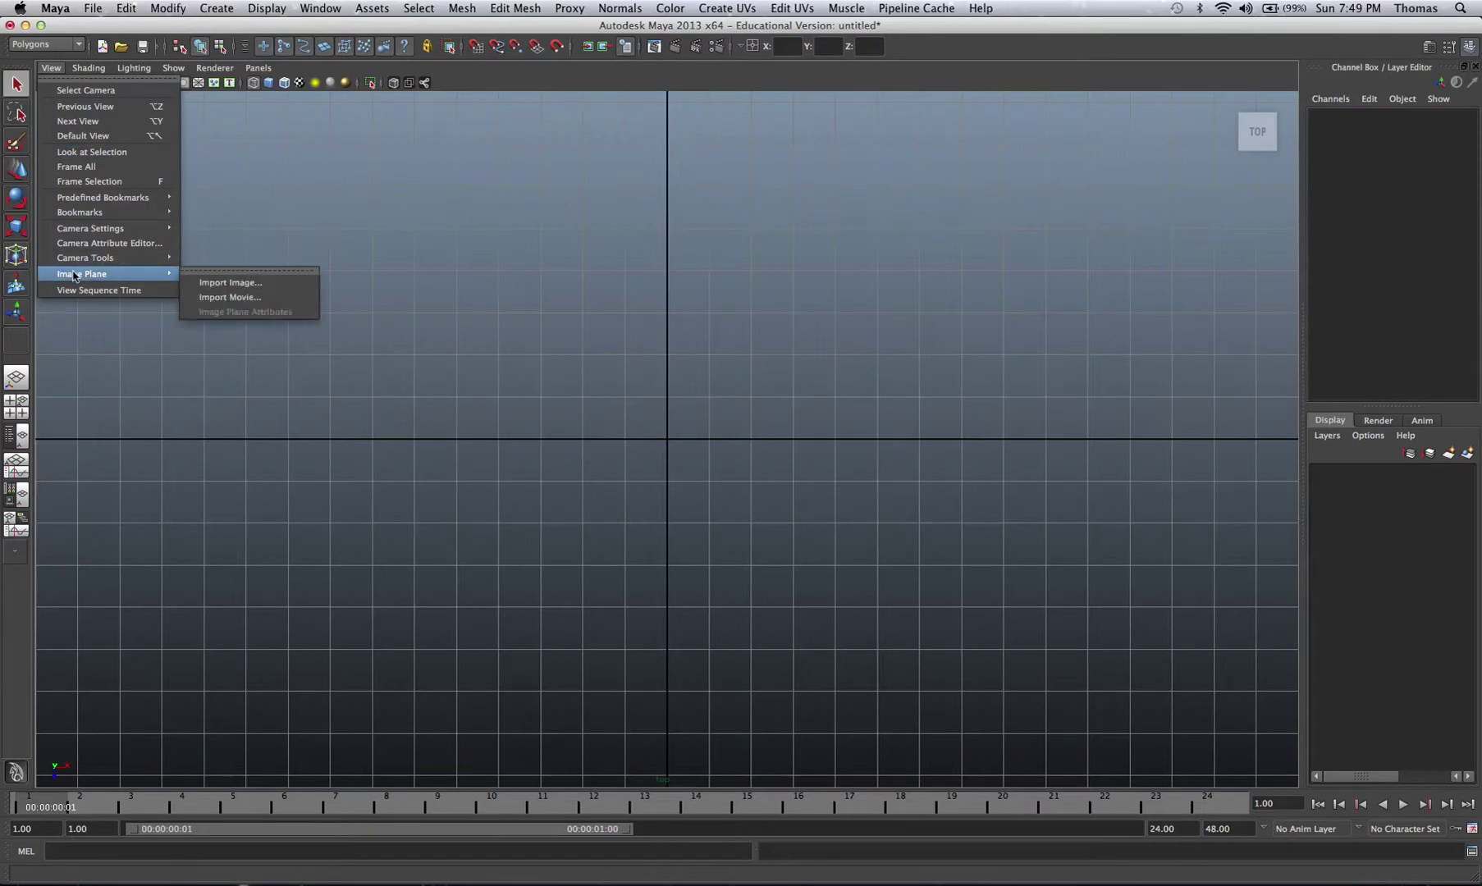
click(213, 284)
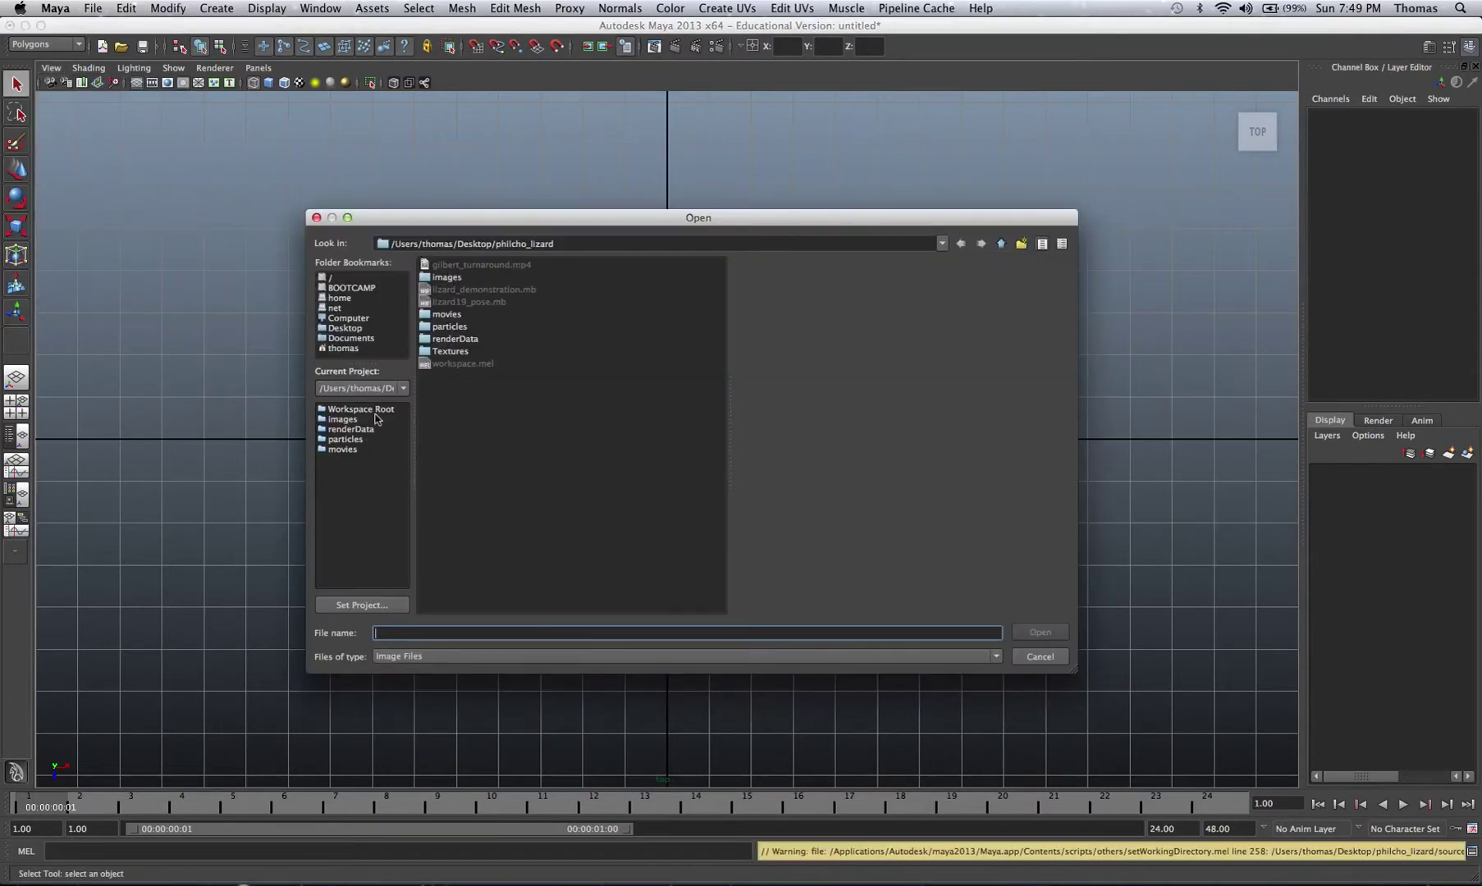
Browse to Desktop/car and load top.jpg as the top view's image plane.
click(357, 330)
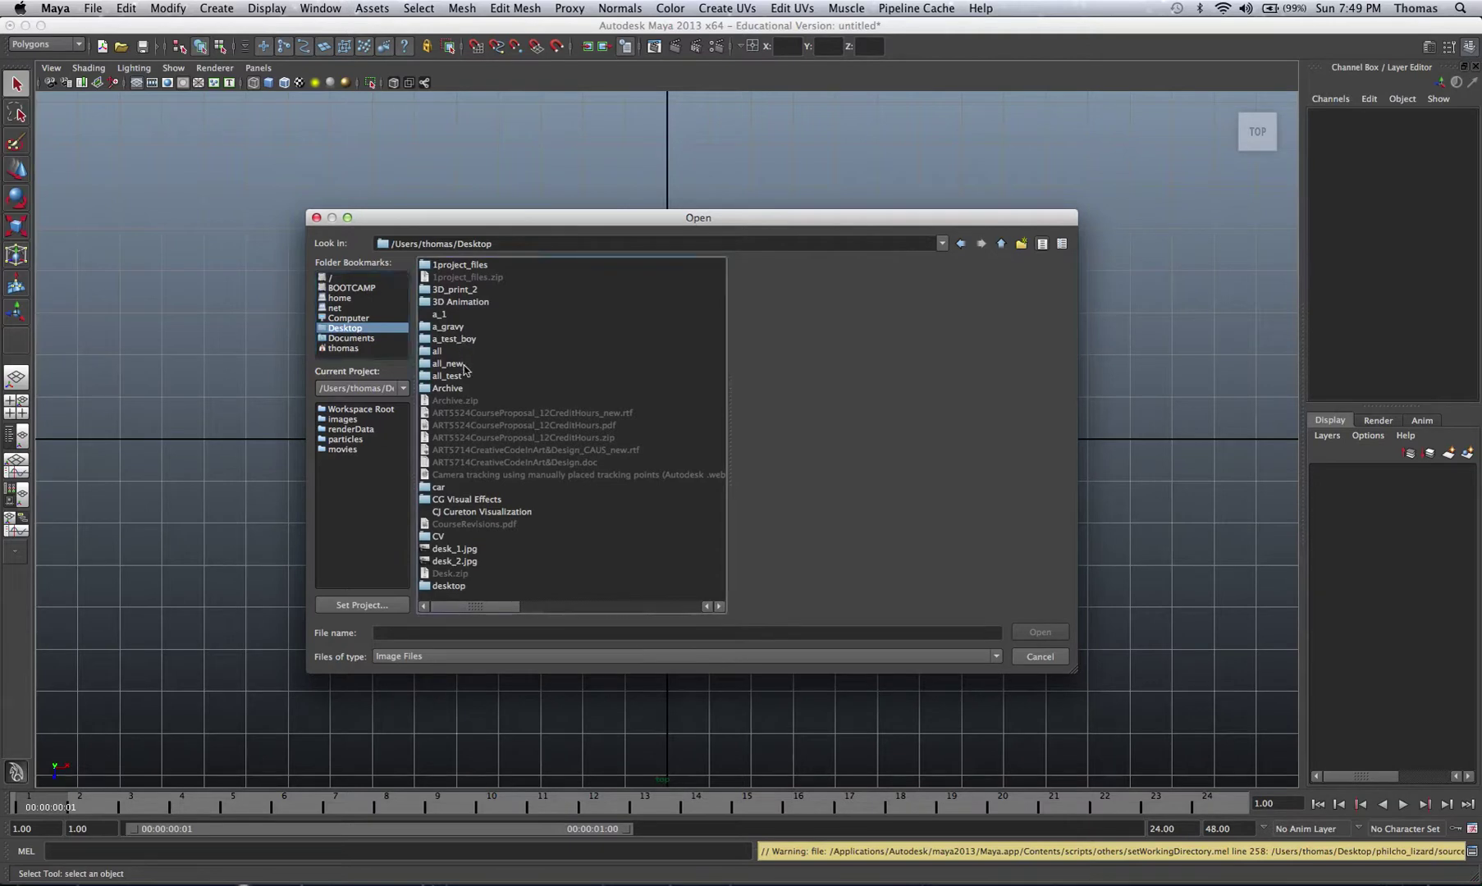
click(430, 488)
double_click(430, 489)
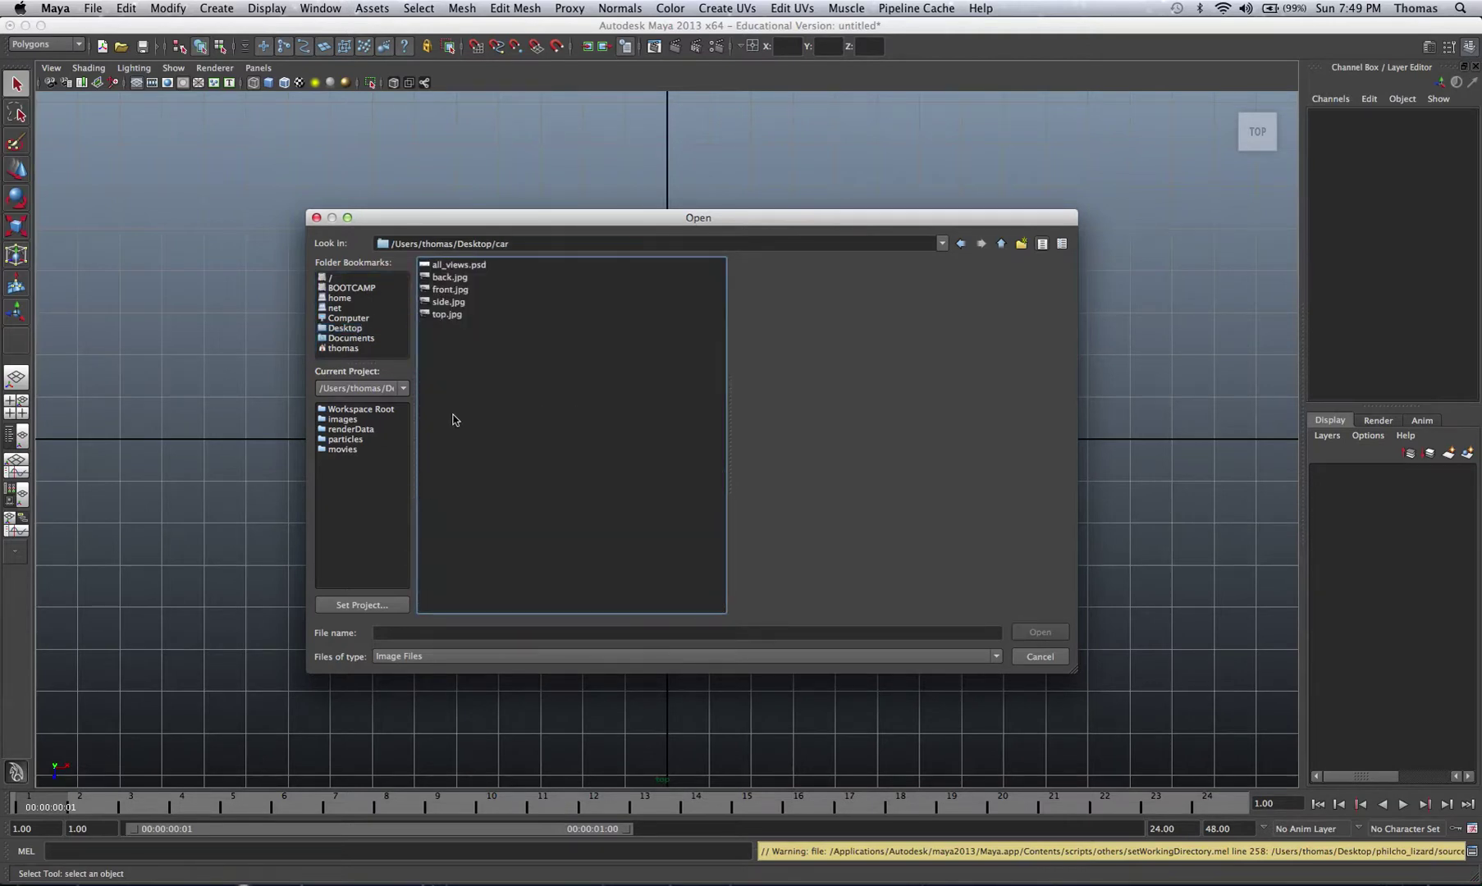
click(458, 315)
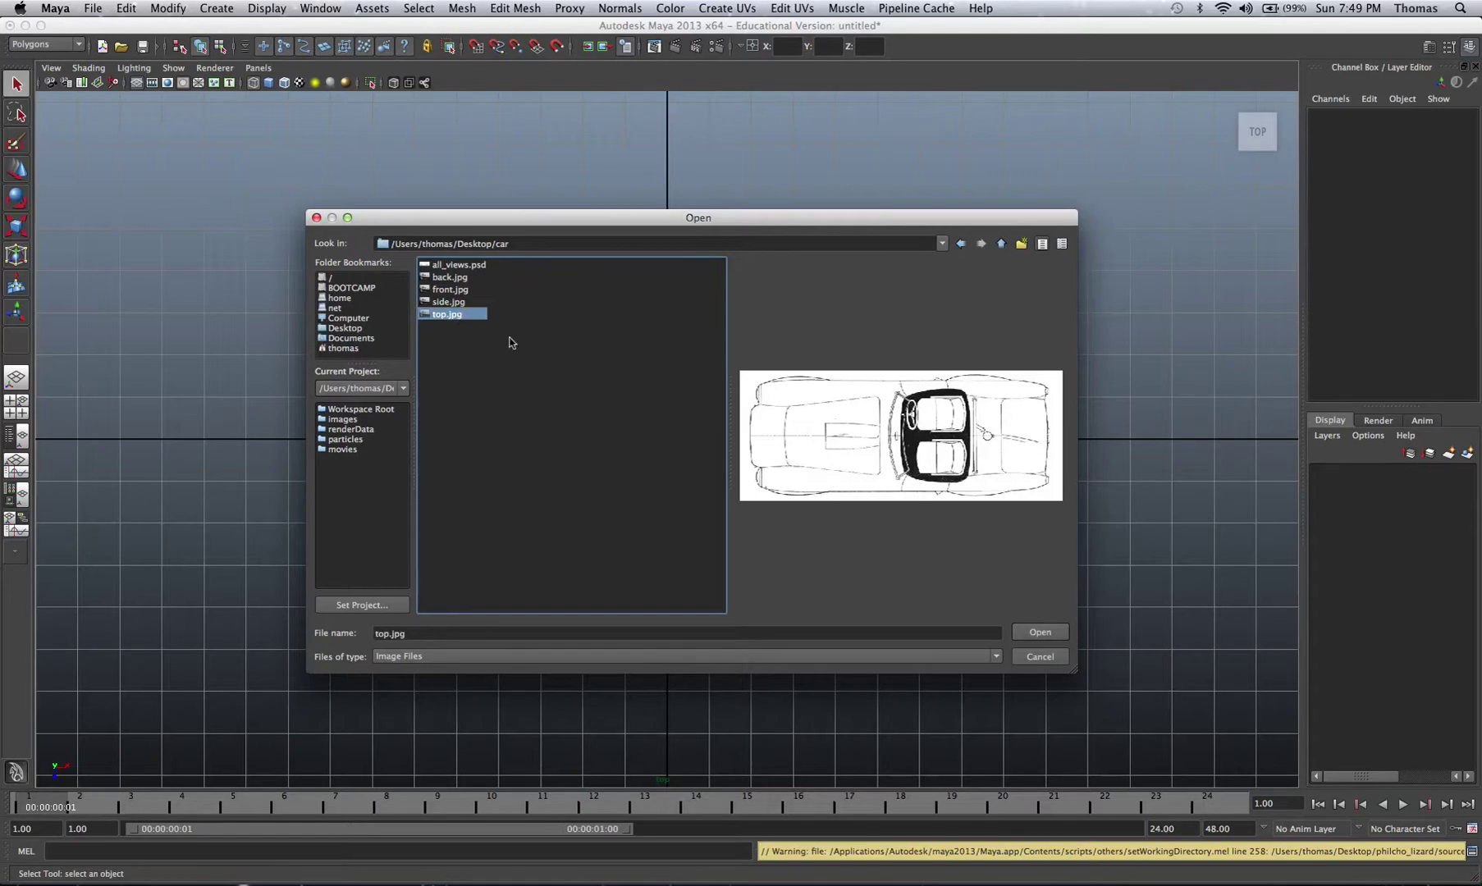
click(1036, 633)
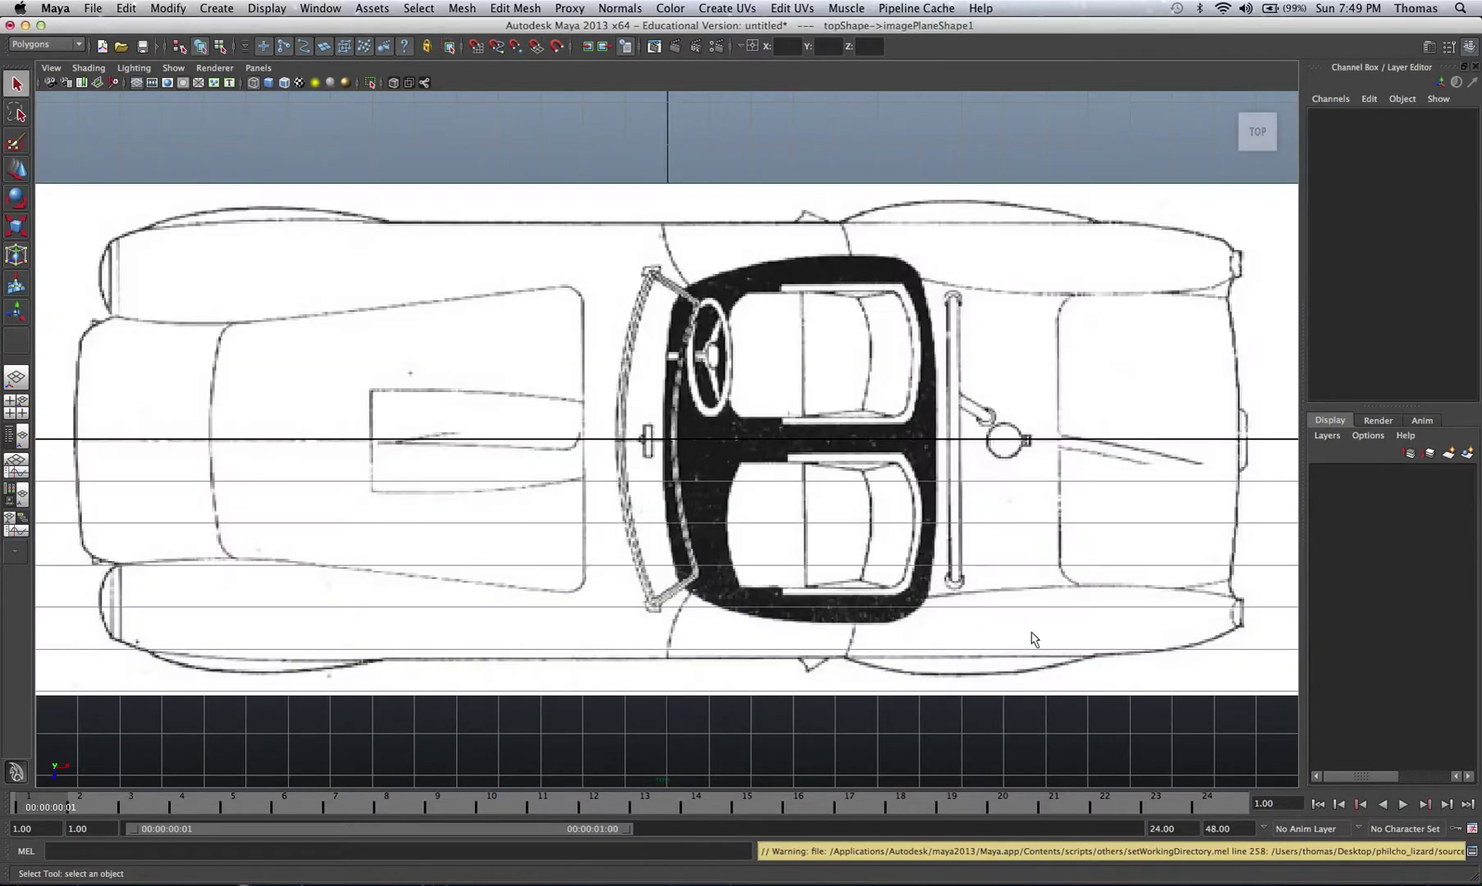
Check the top image plane's attributes, then deselect it and restore the four-view layout.
click(1436, 49)
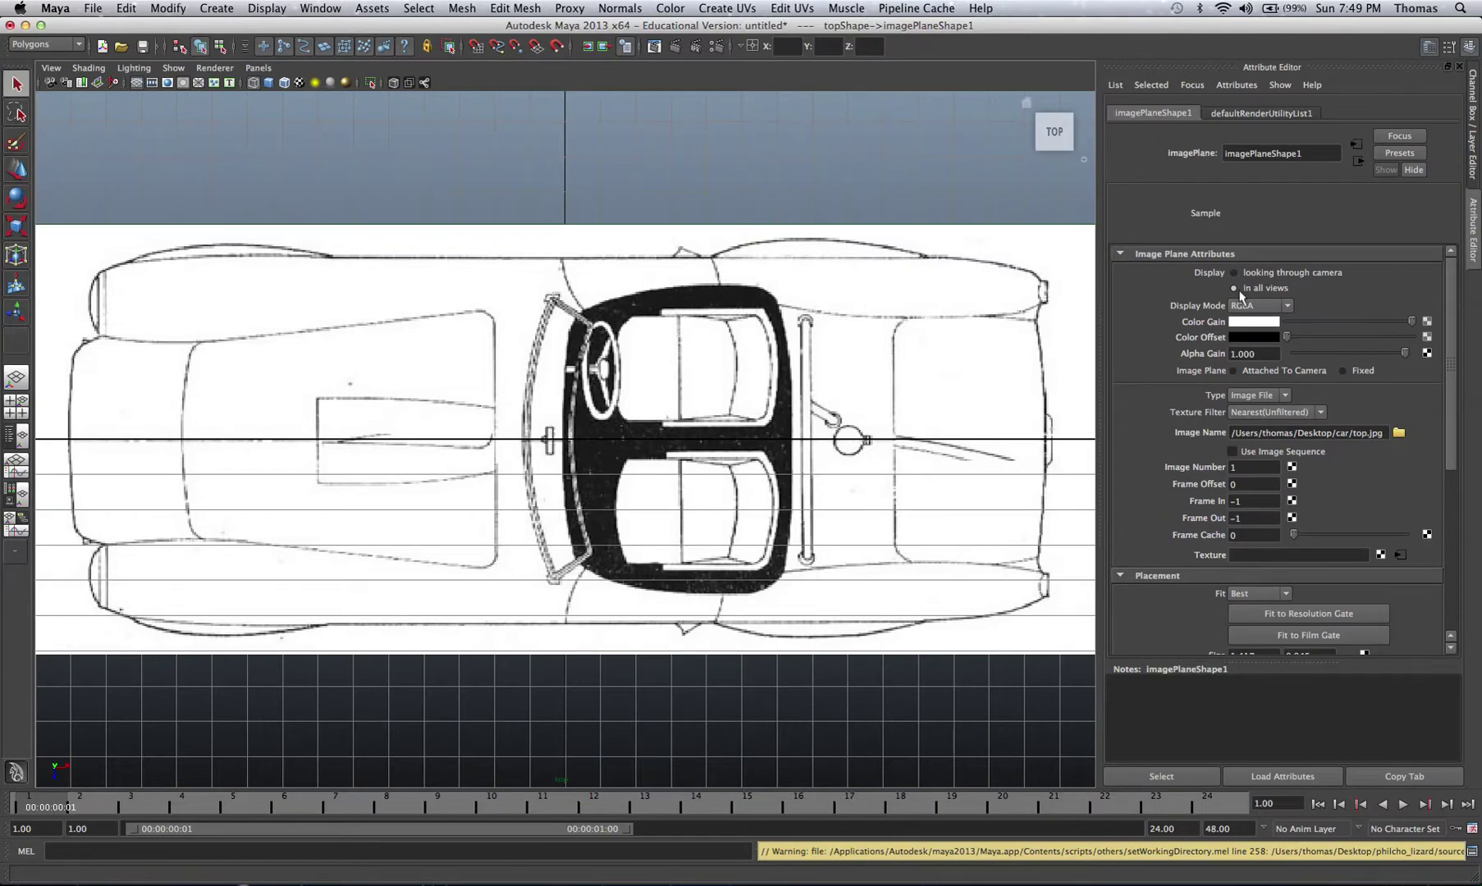
drag(1451, 386, 1449, 509)
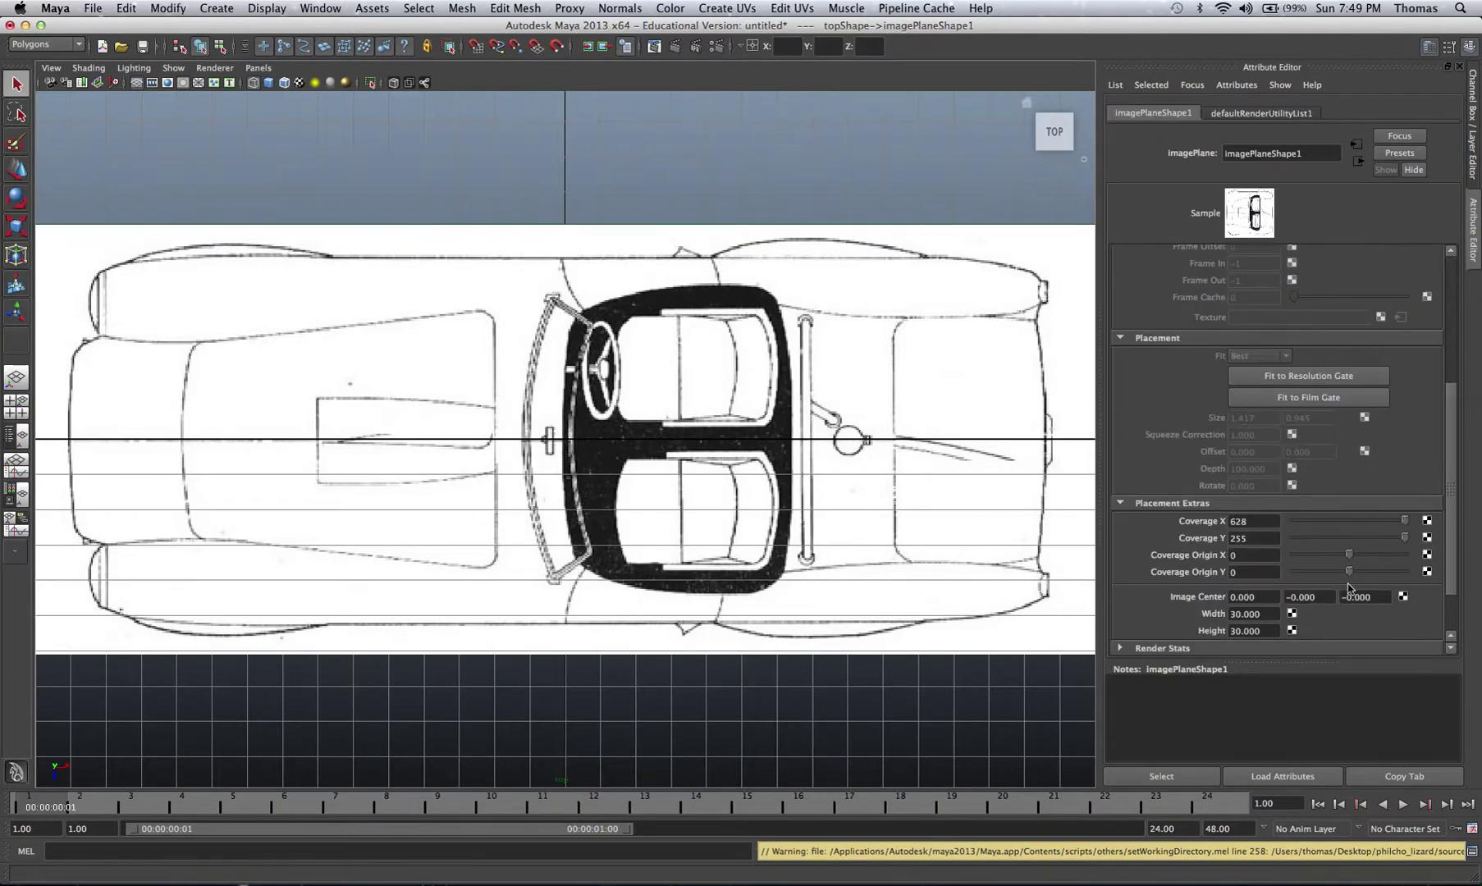
key(super+Tab)
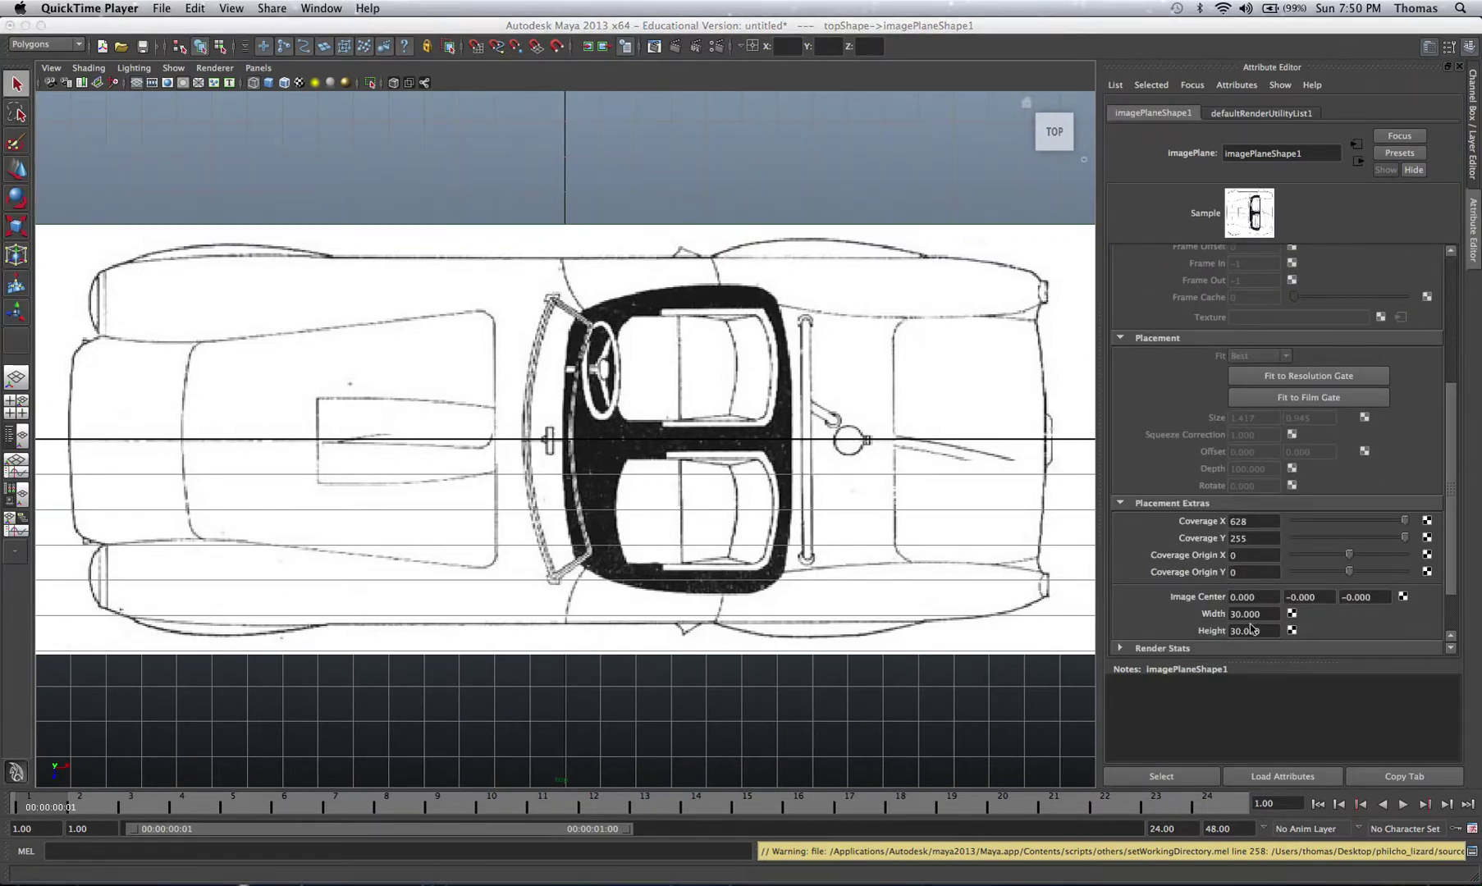
click(682, 164)
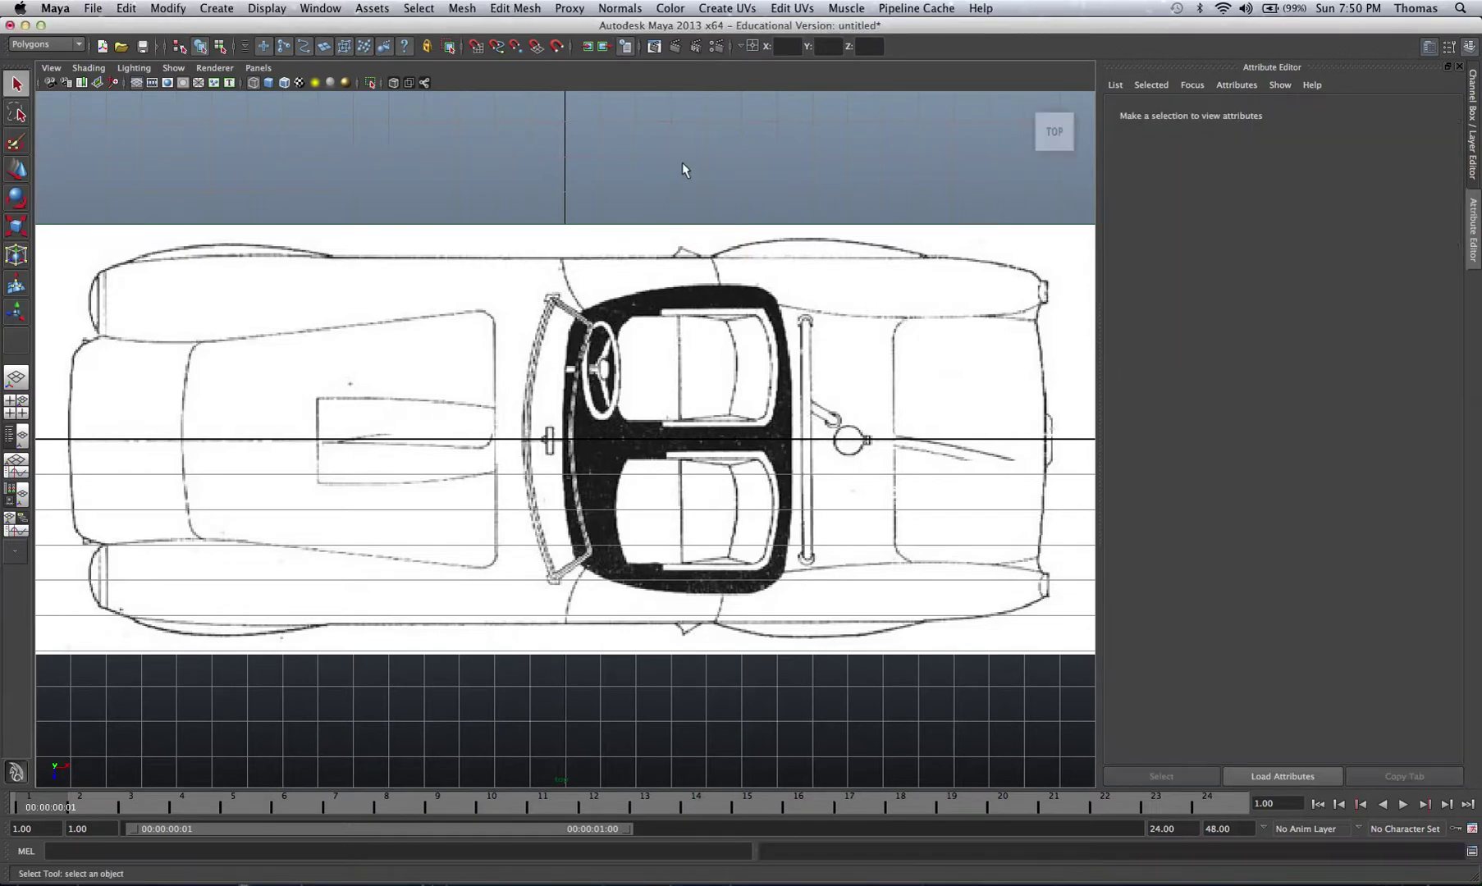
key(space)
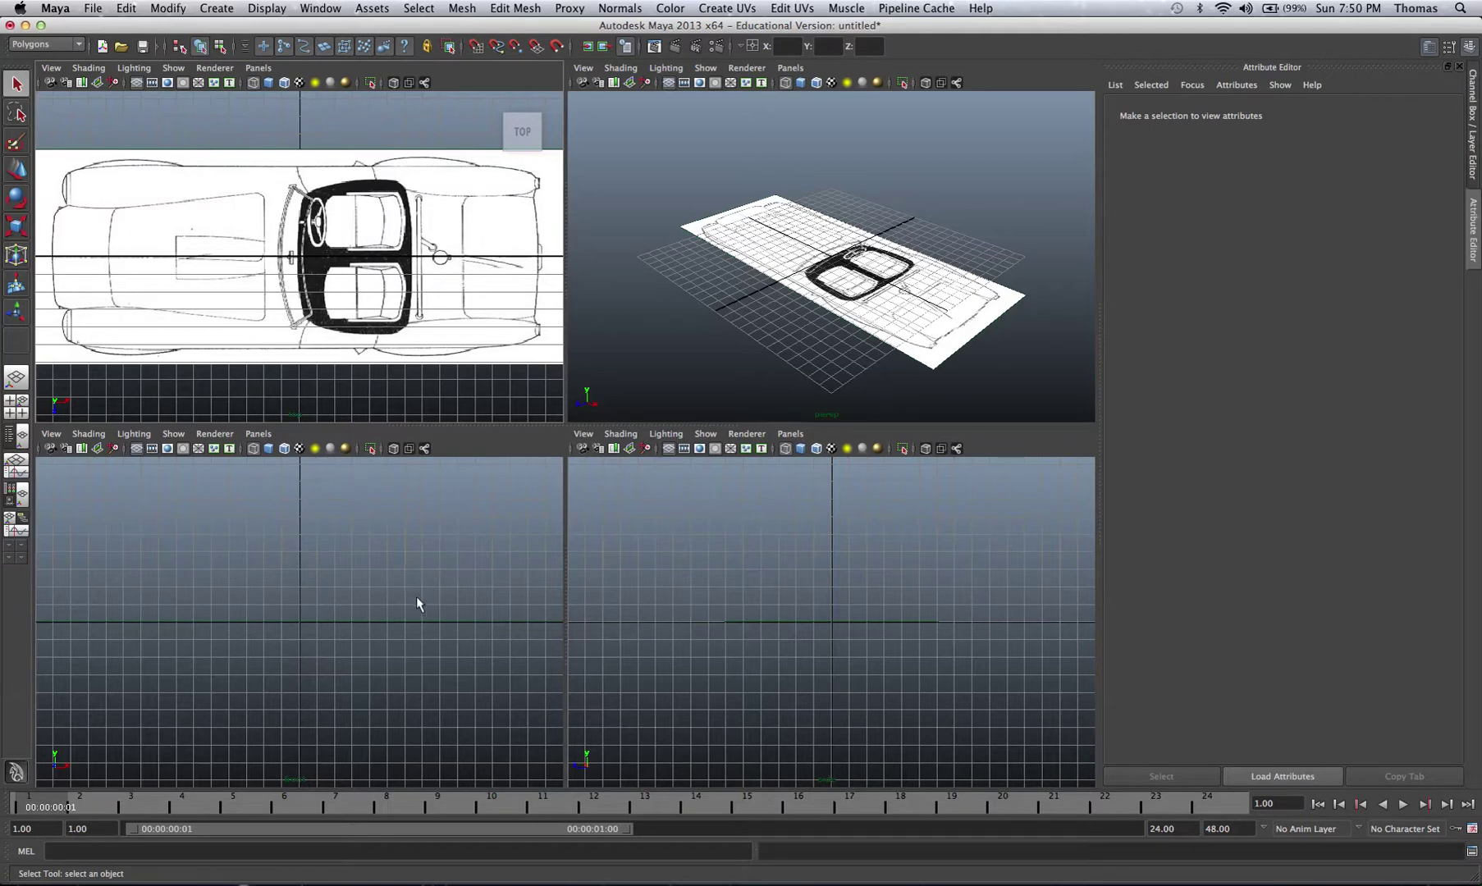
Maximize the front orthographic view.
key(space)
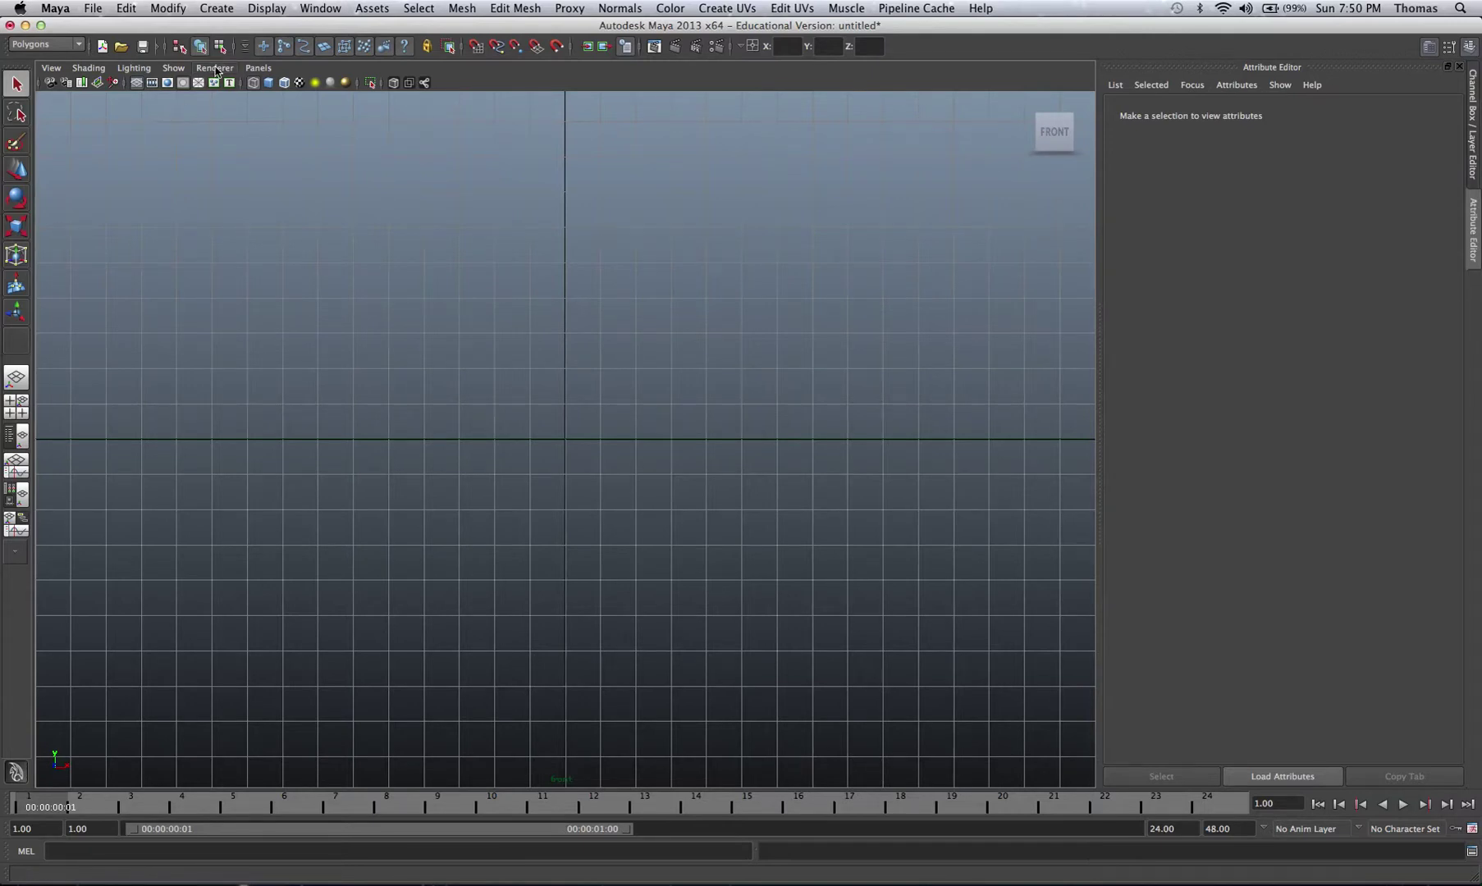
Import front.jpg from Desktop/car as the front view's image plane.
click(51, 68)
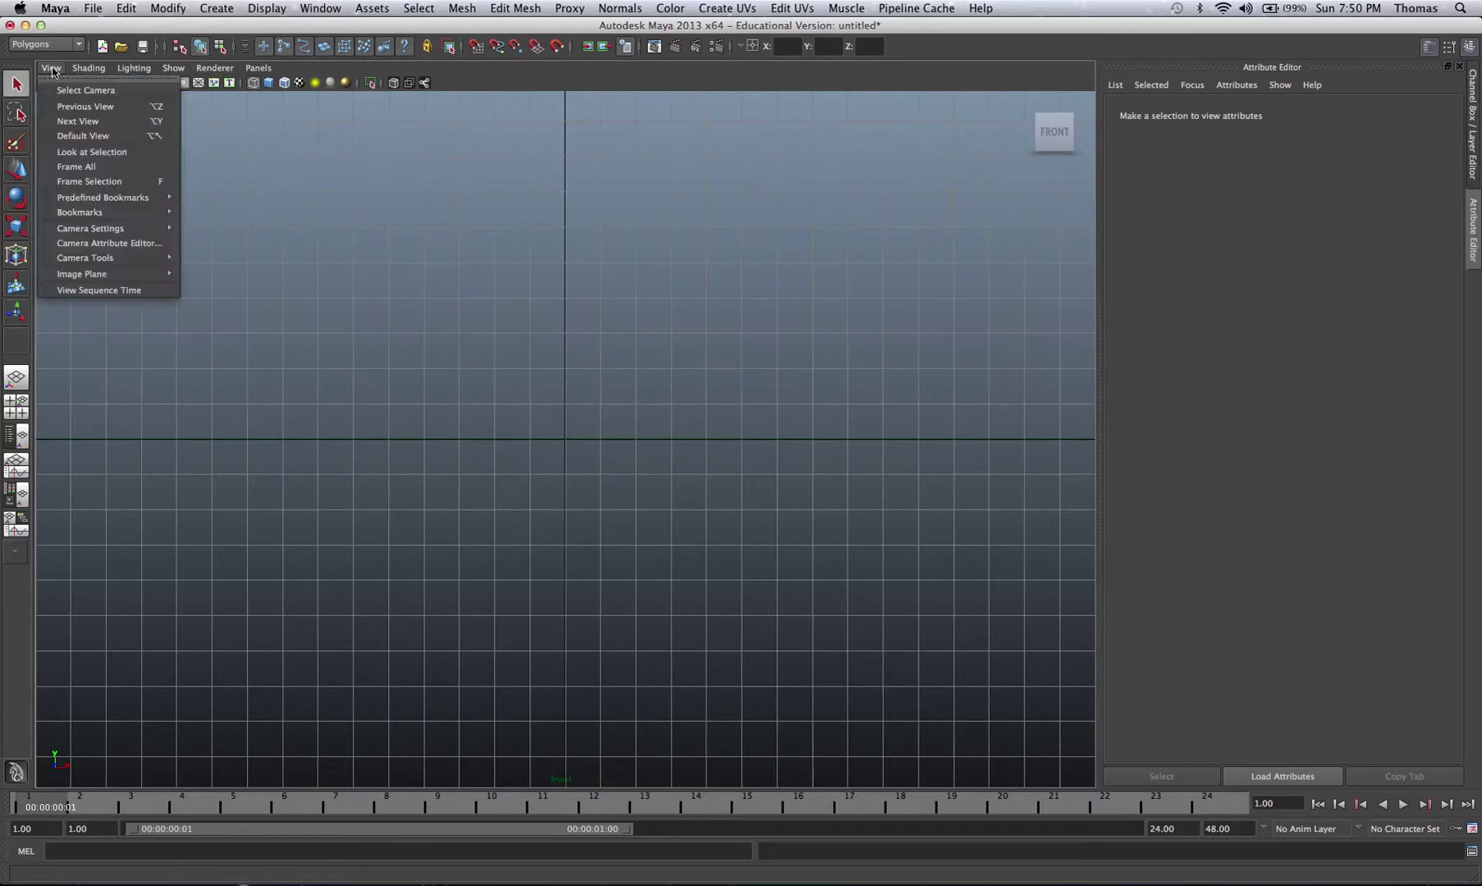
mouse_move(148, 275)
click(218, 284)
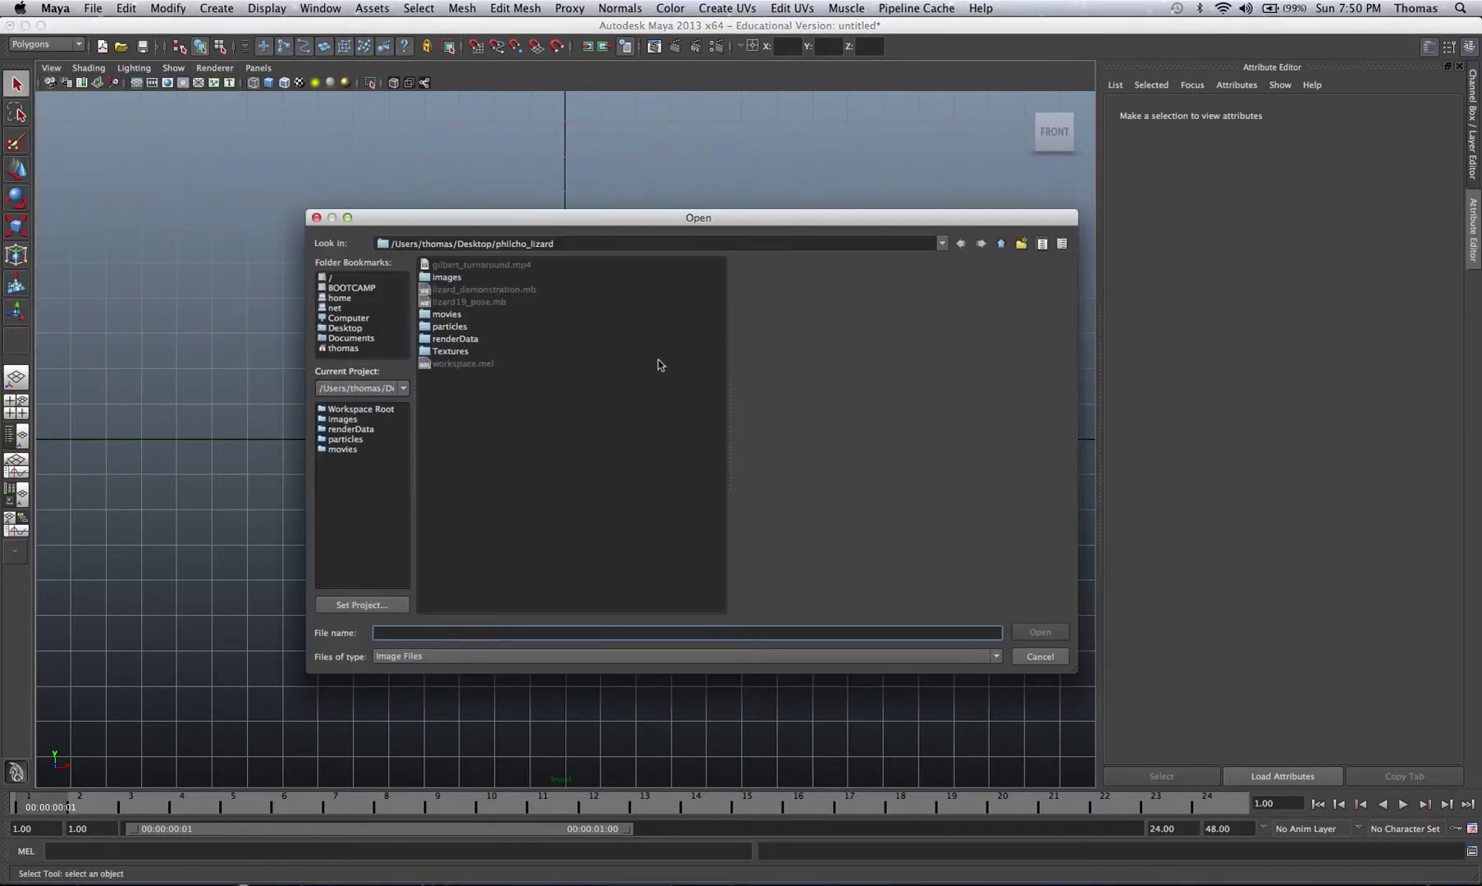
click(351, 338)
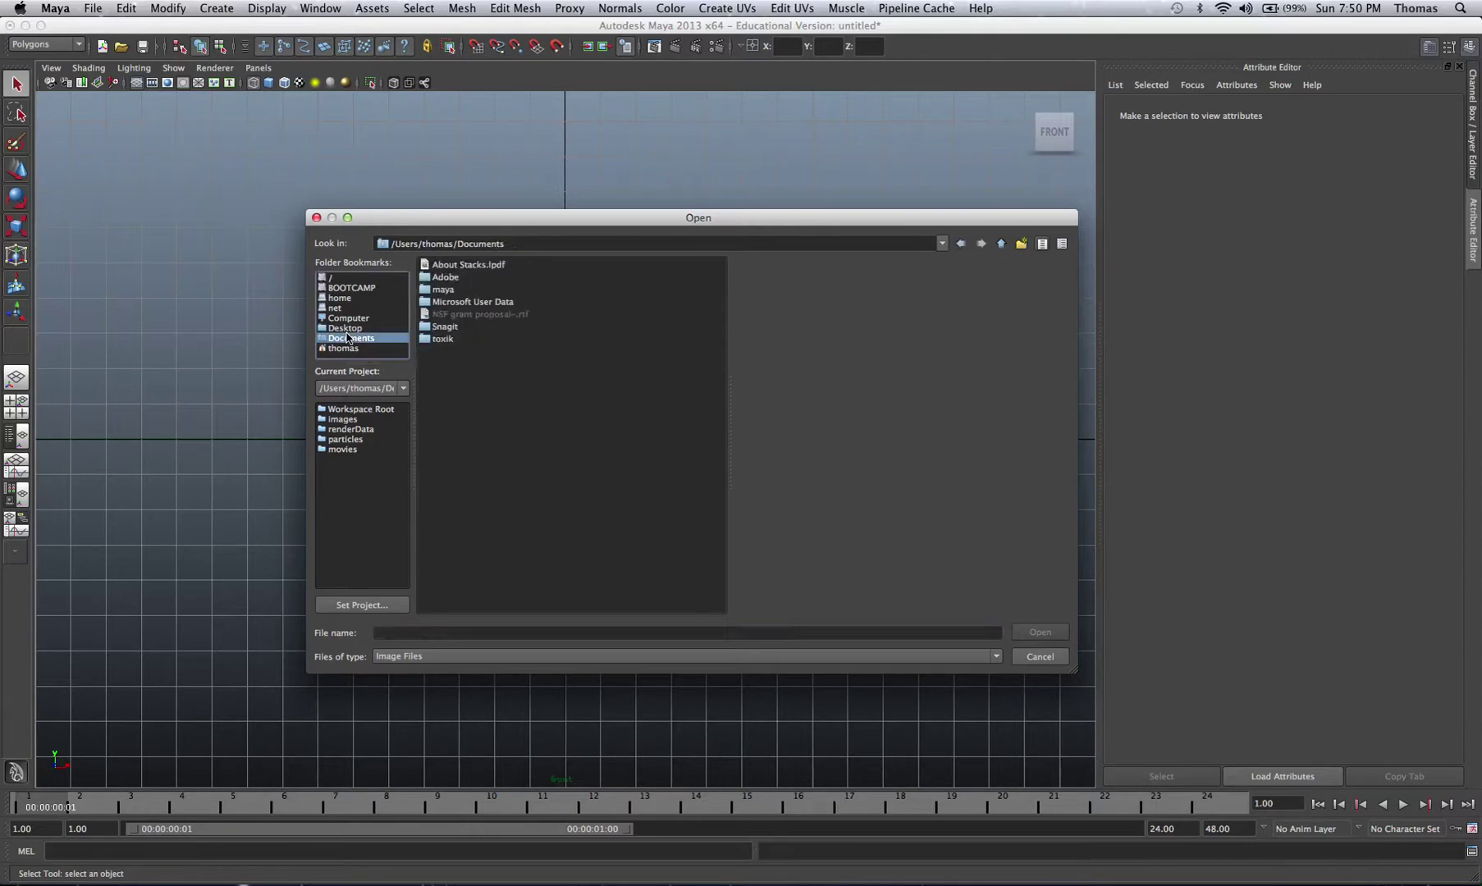
click(351, 328)
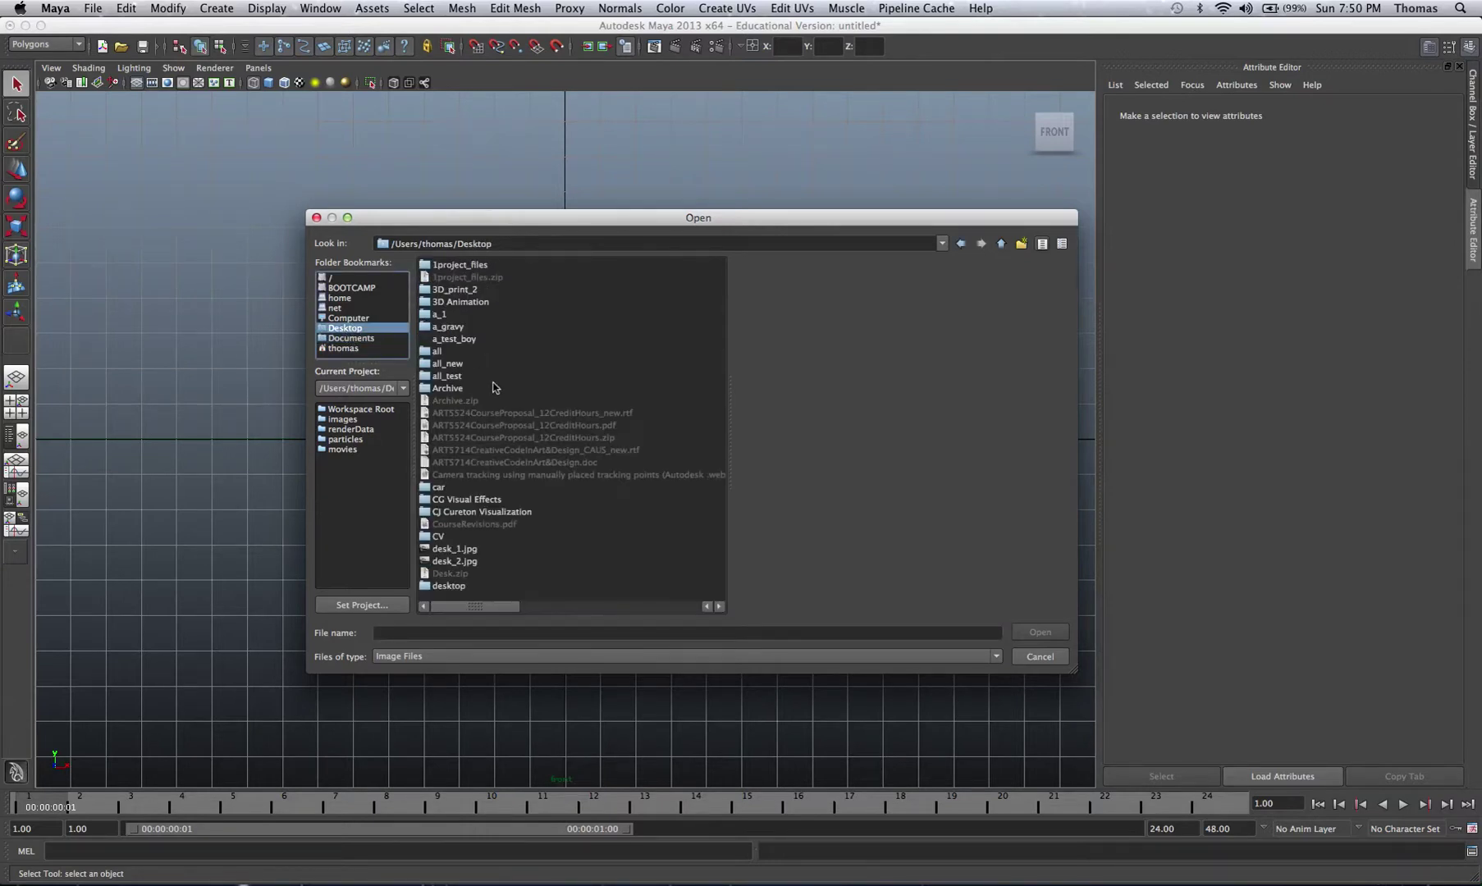
double_click(439, 487)
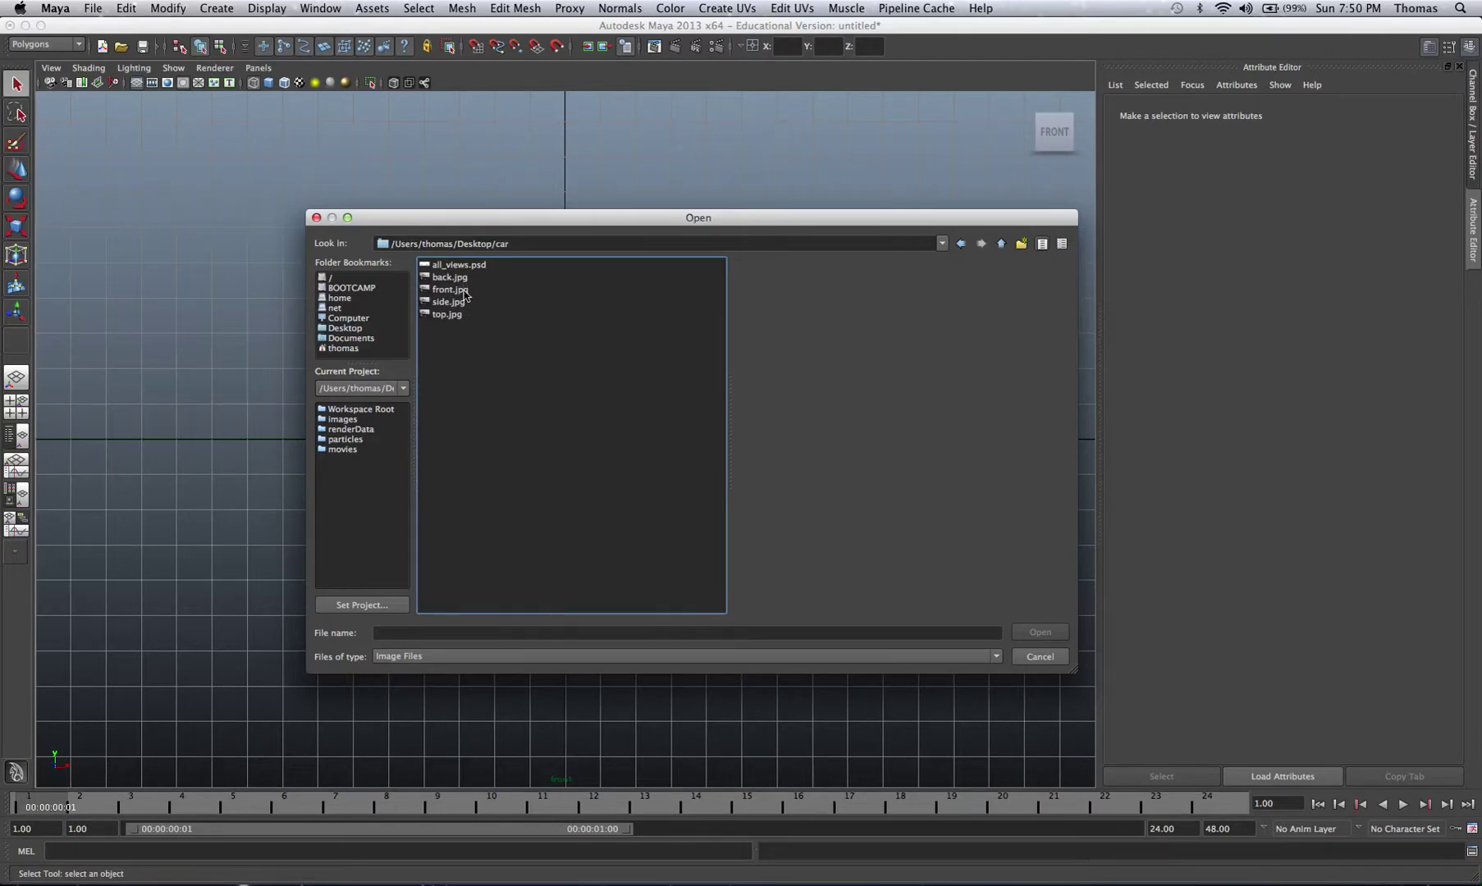
click(450, 289)
click(1032, 632)
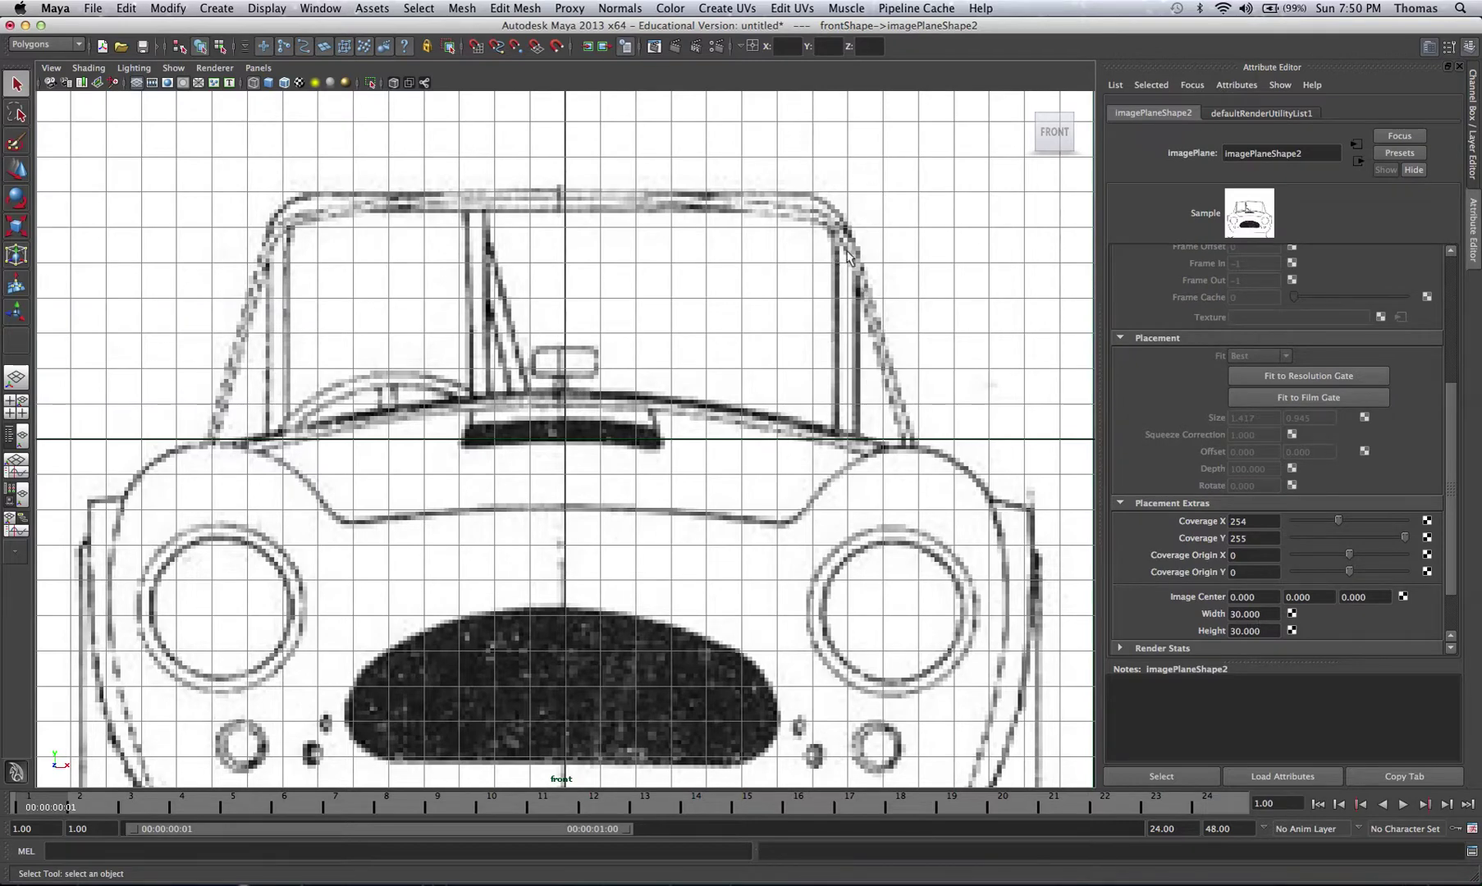
Orbit the perspective view to see both blueprints and select the front image plane.
click(829, 277)
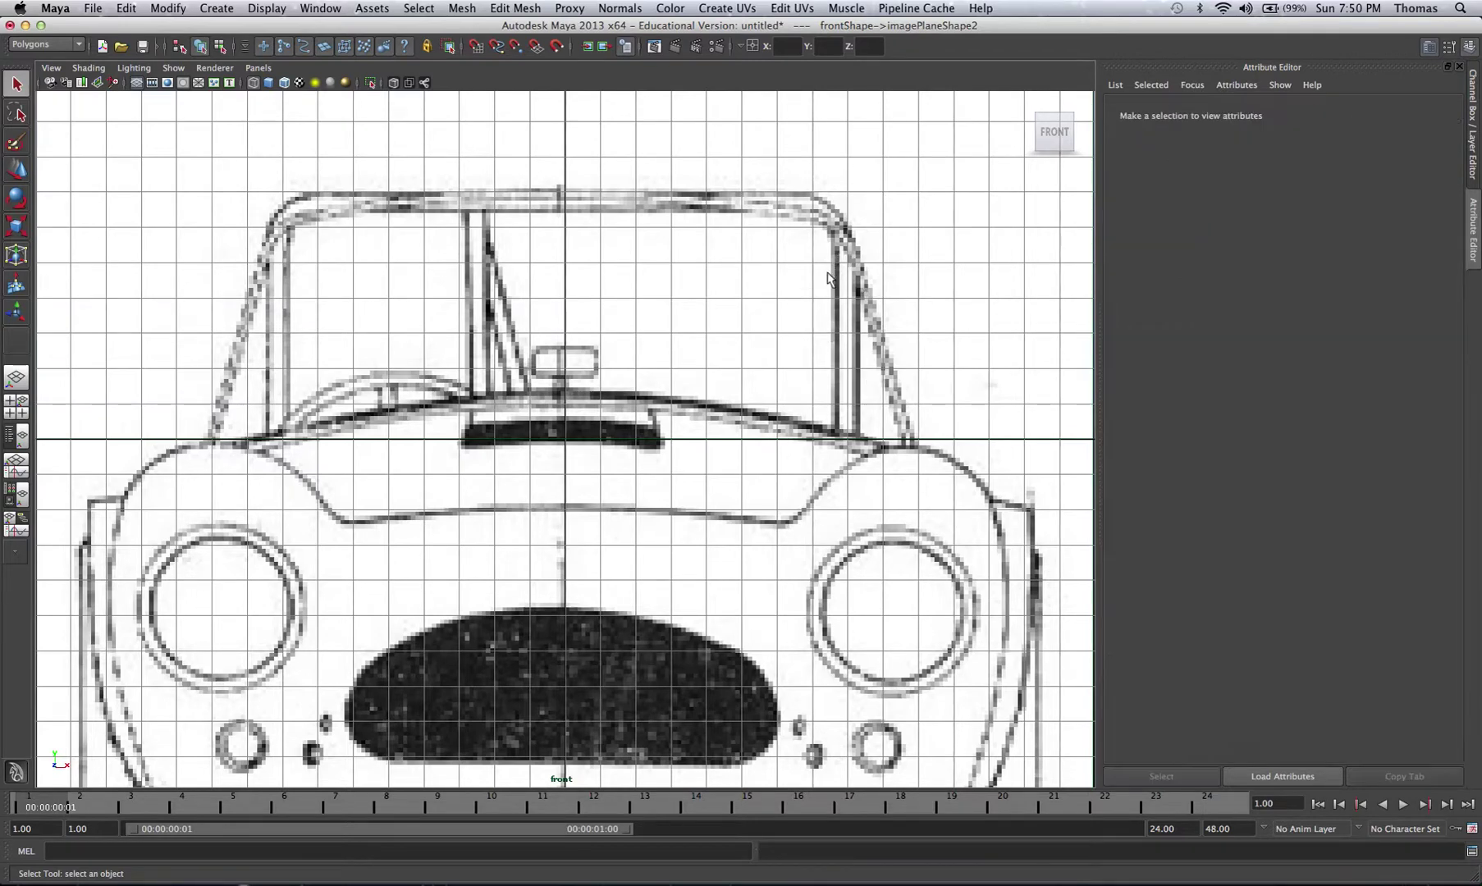
key(space)
key(space)
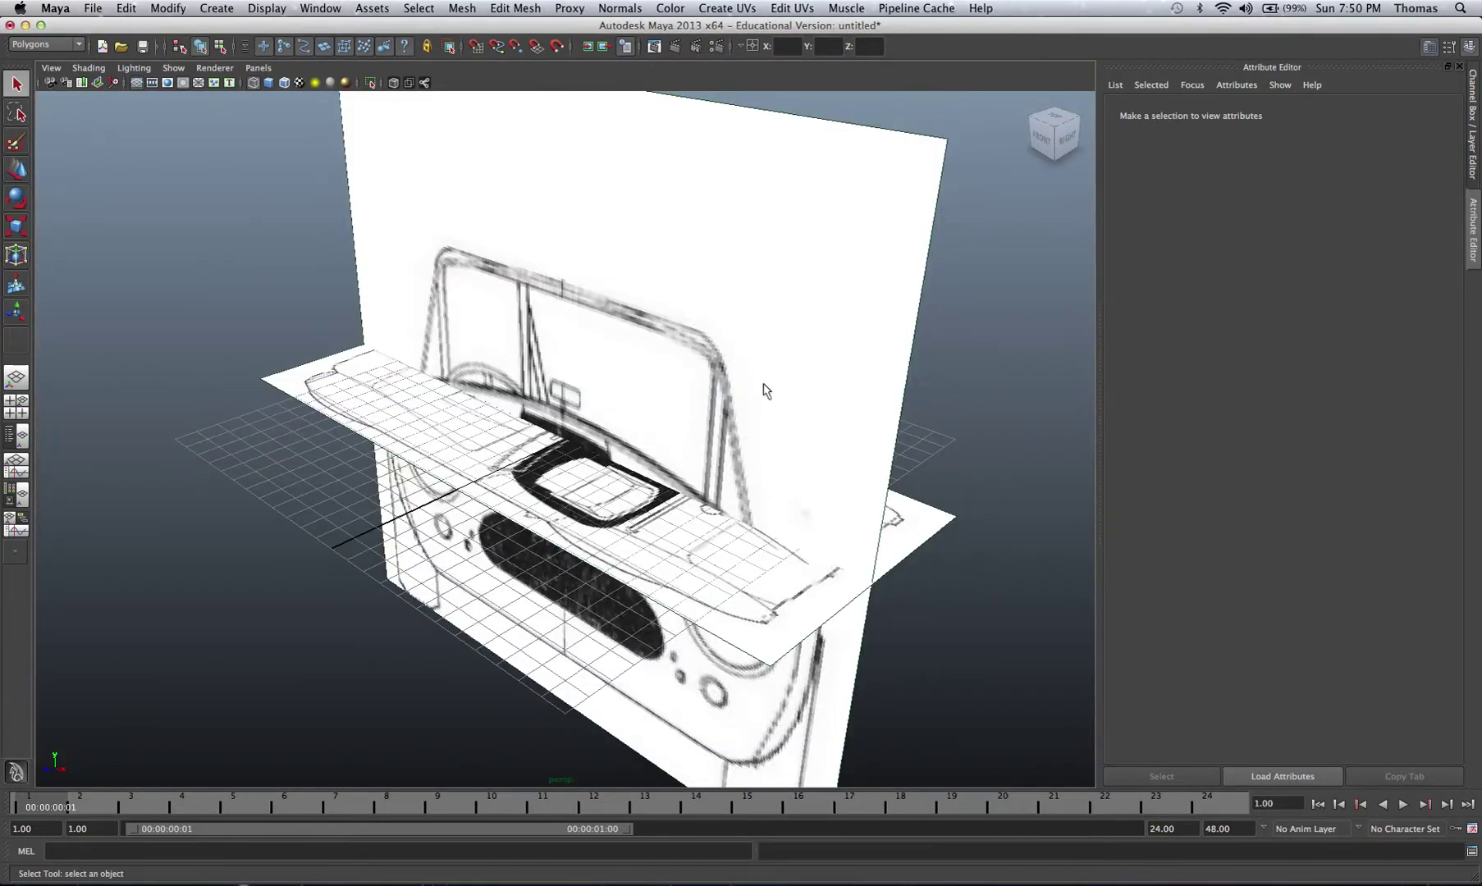
alt+drag(617, 404, 564, 326)
key(alt)
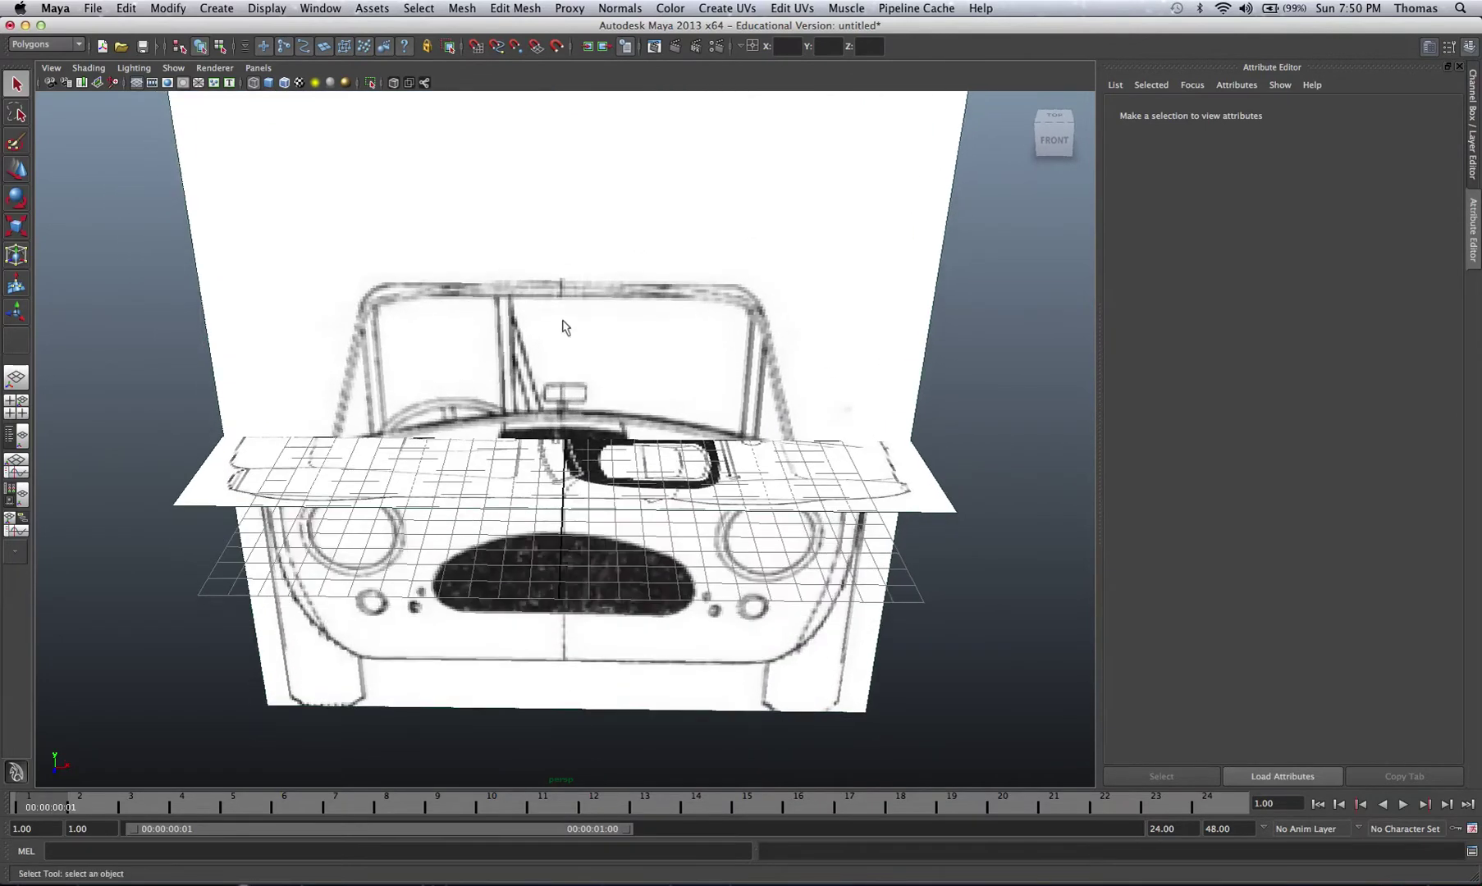
click(827, 271)
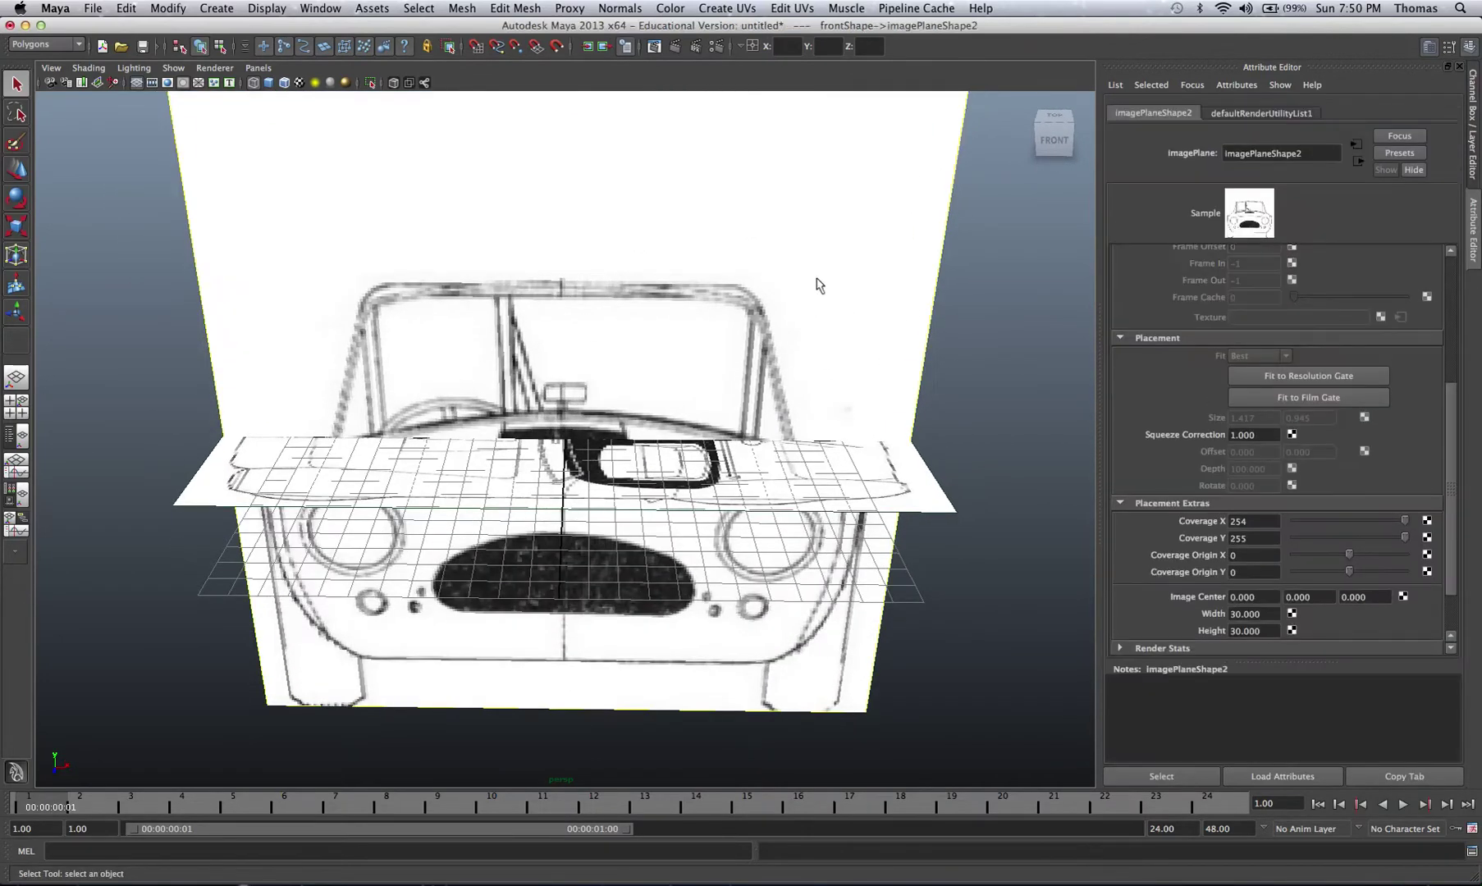
alt+drag(821, 281, 797, 258)
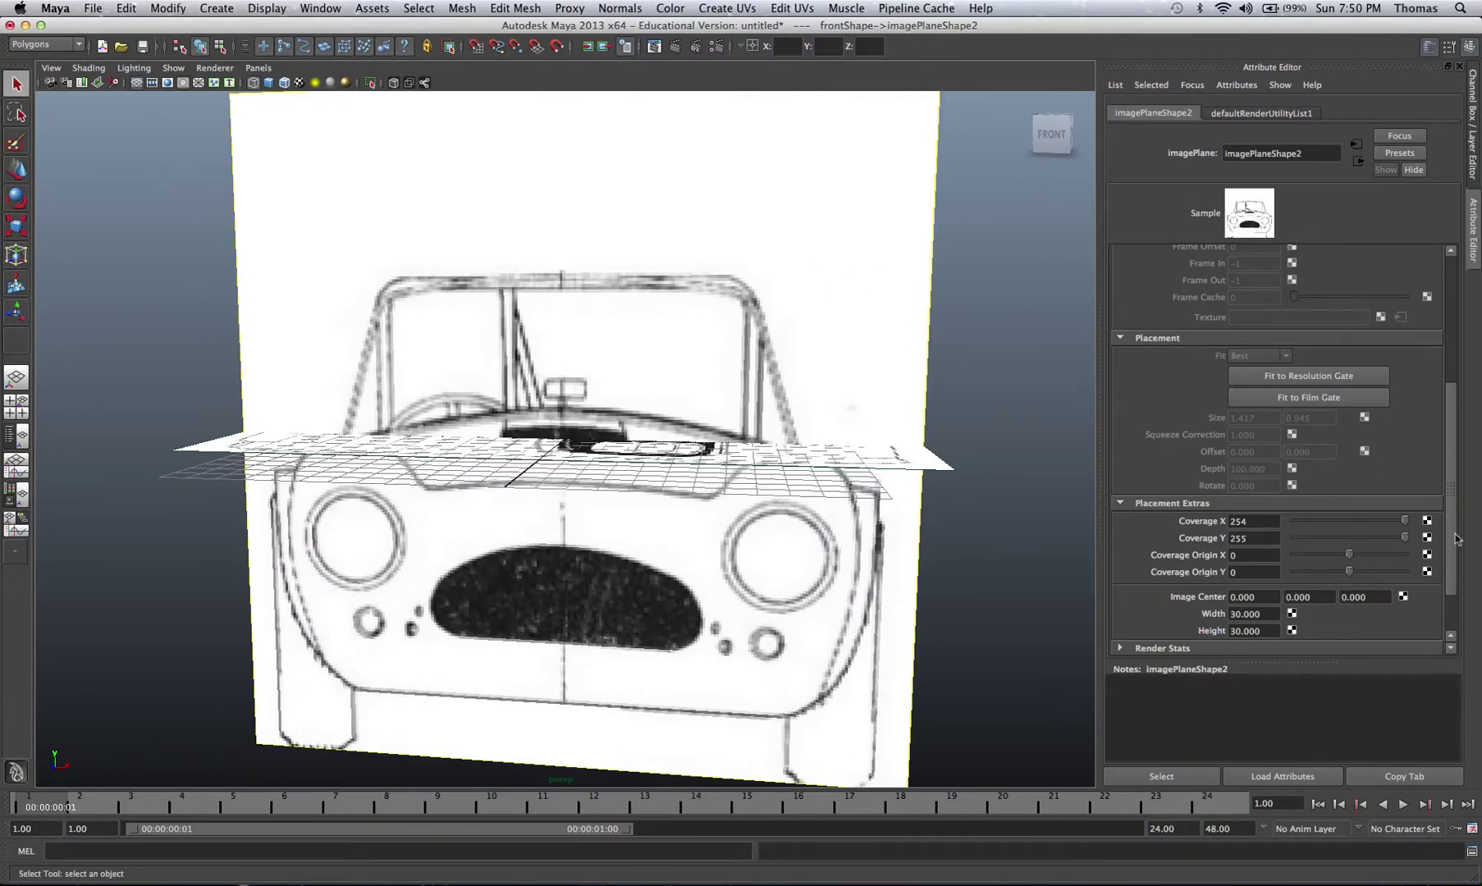
scroll(1454, 419, up, 5)
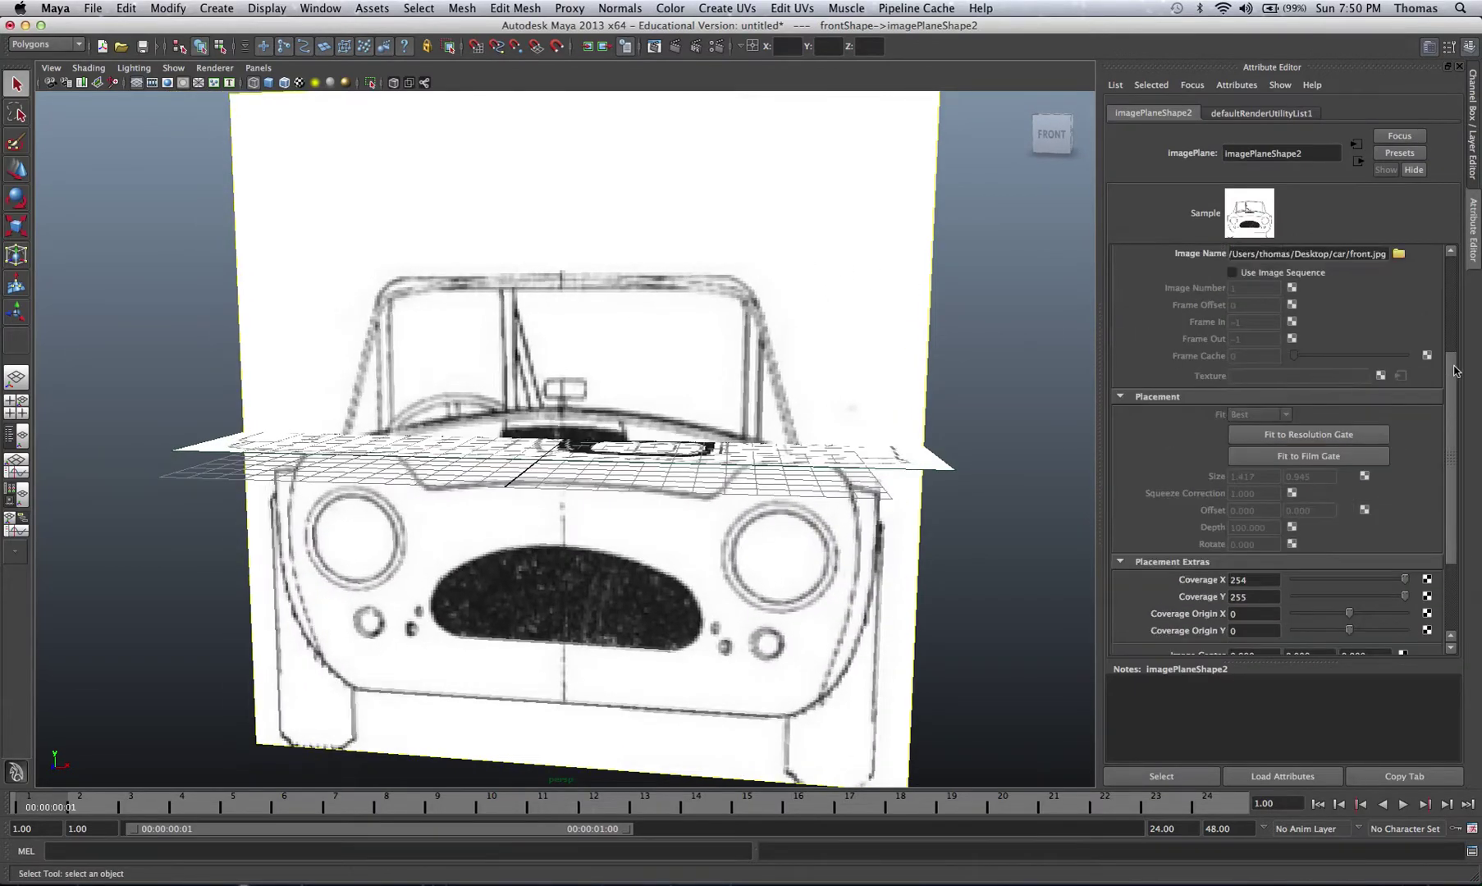
Swap the upright plane's image to side.jpg from Desktop/car and orbit to see both planes.
click(1398, 321)
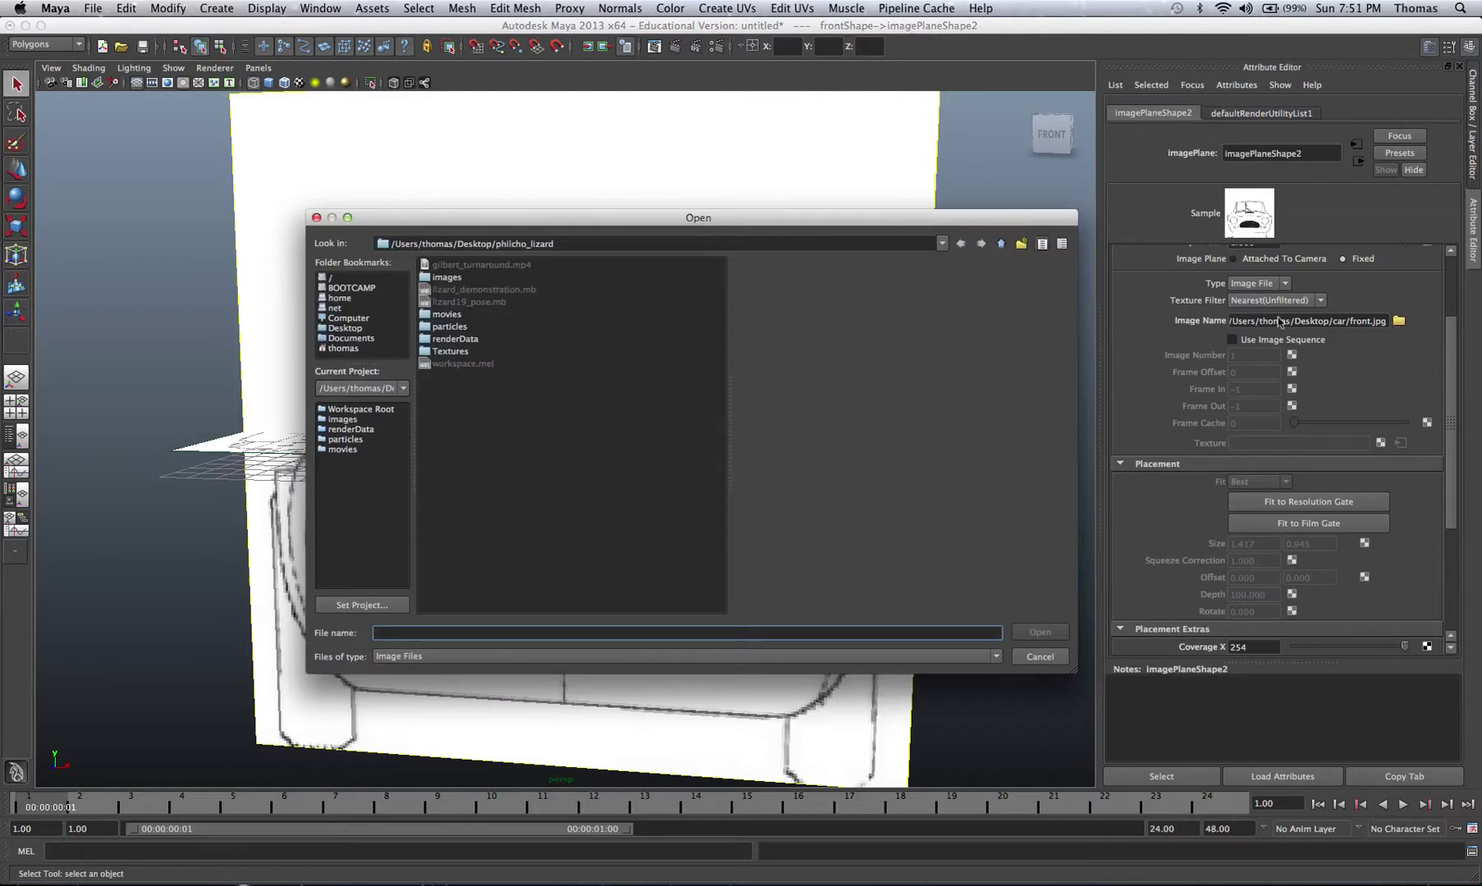
click(346, 328)
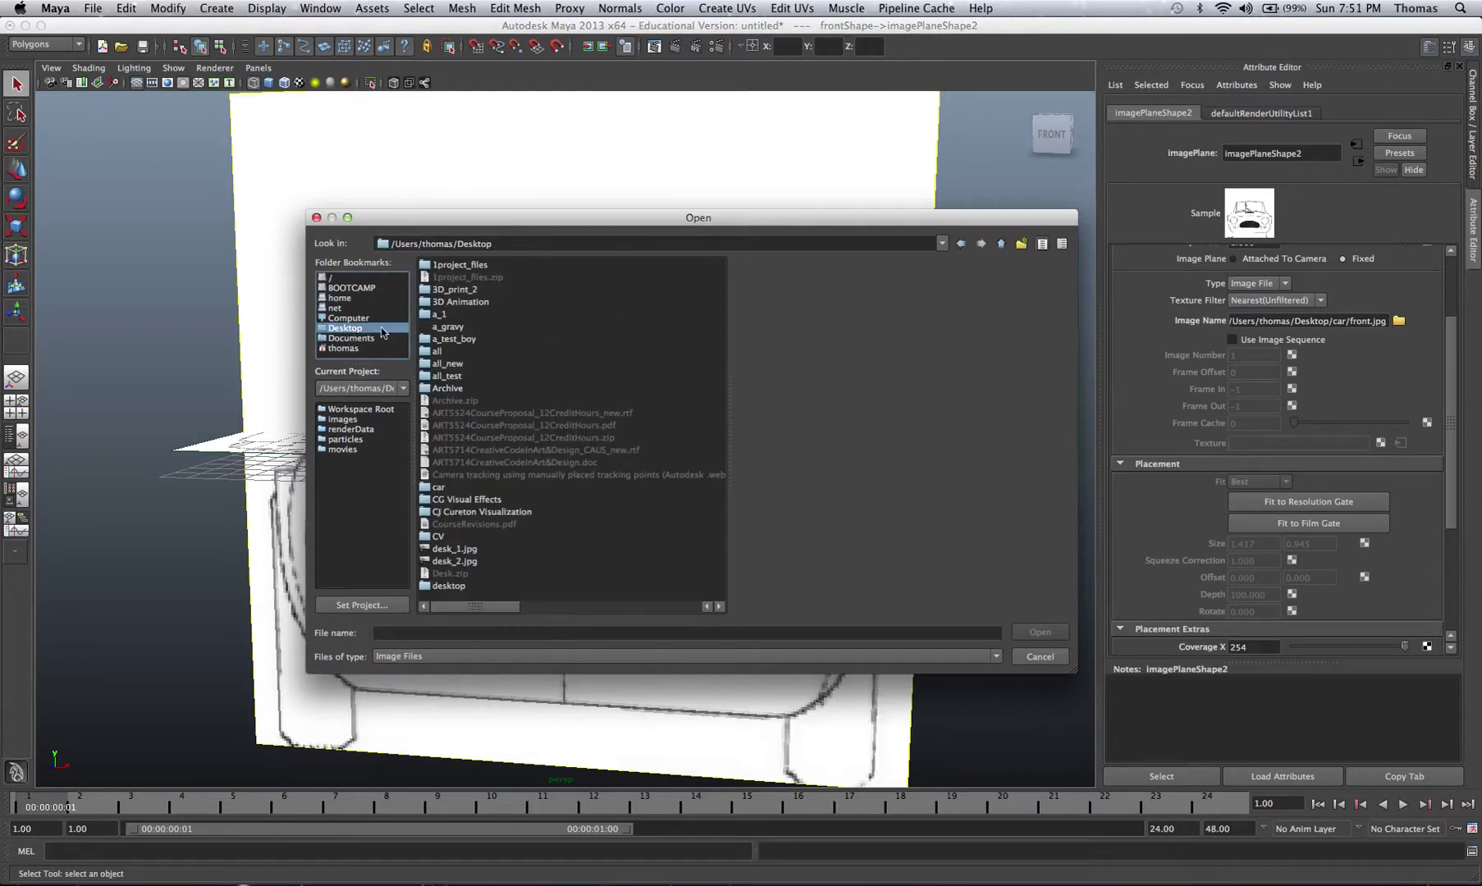
double_click(433, 489)
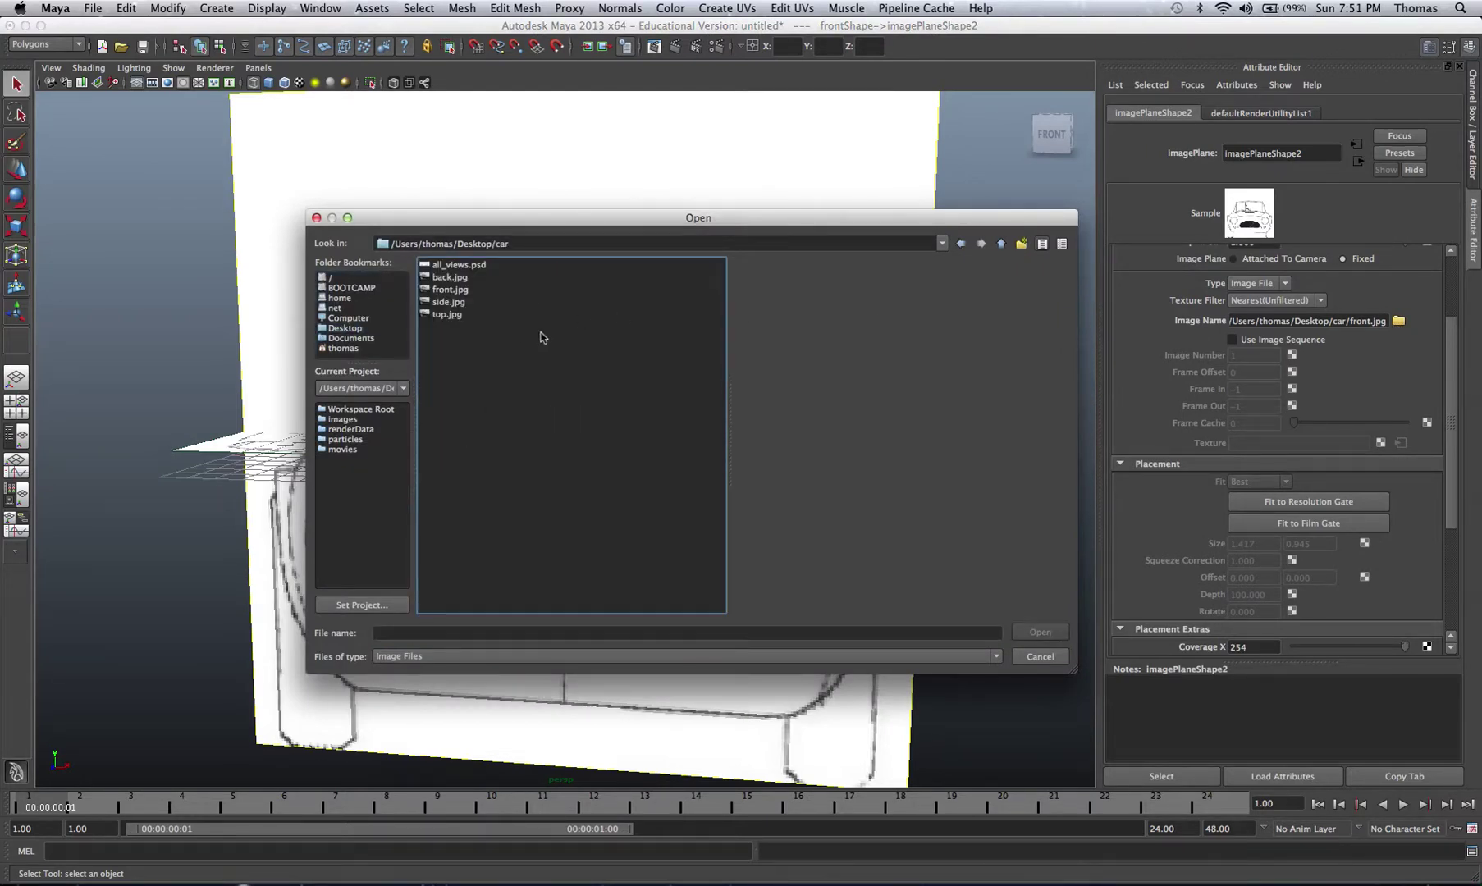
click(456, 306)
click(1039, 633)
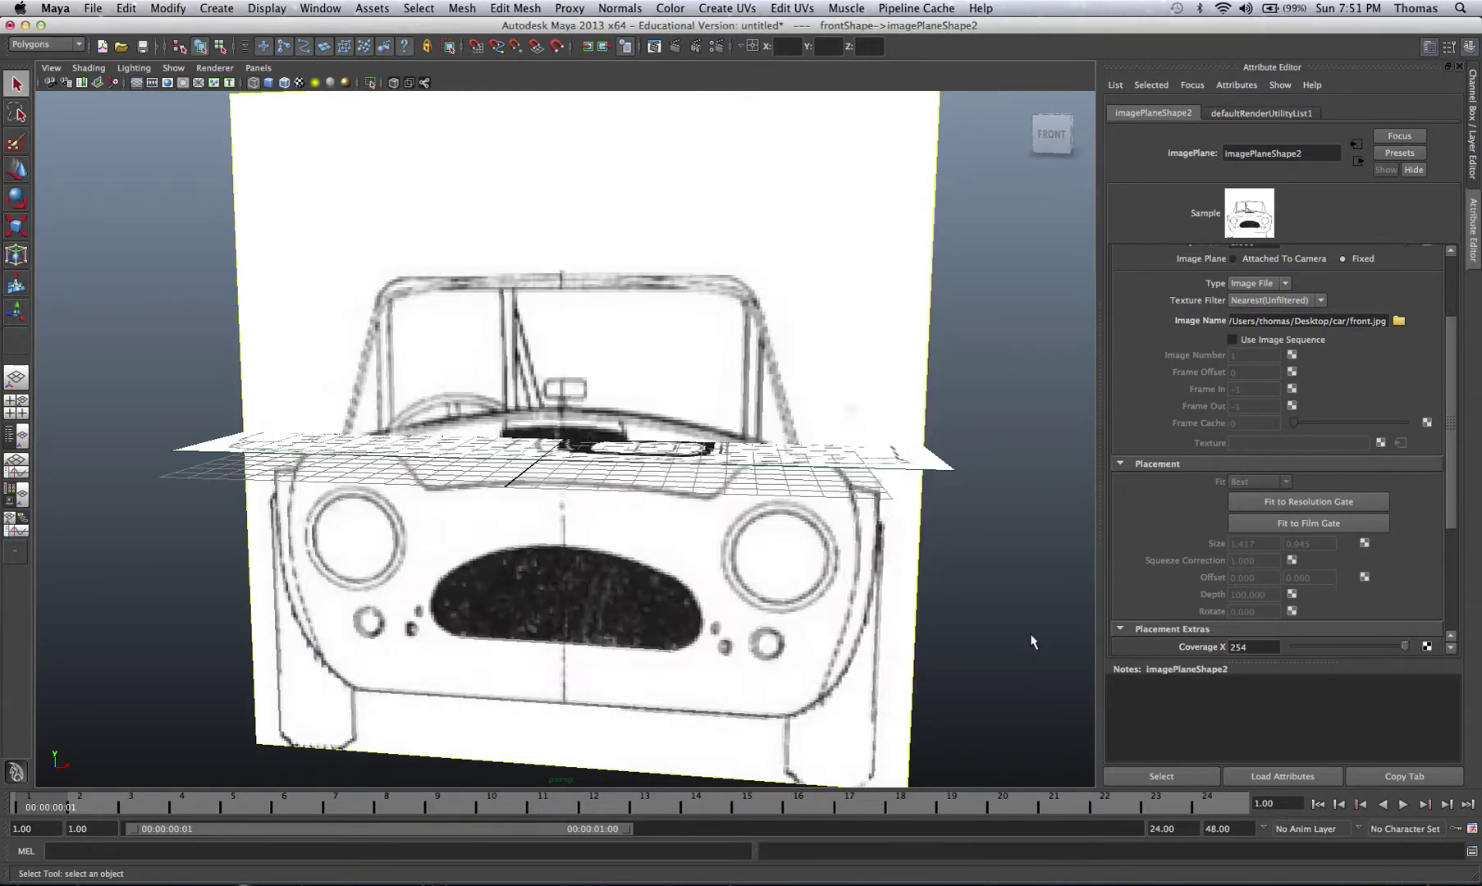
alt+drag(910, 612, 642, 568)
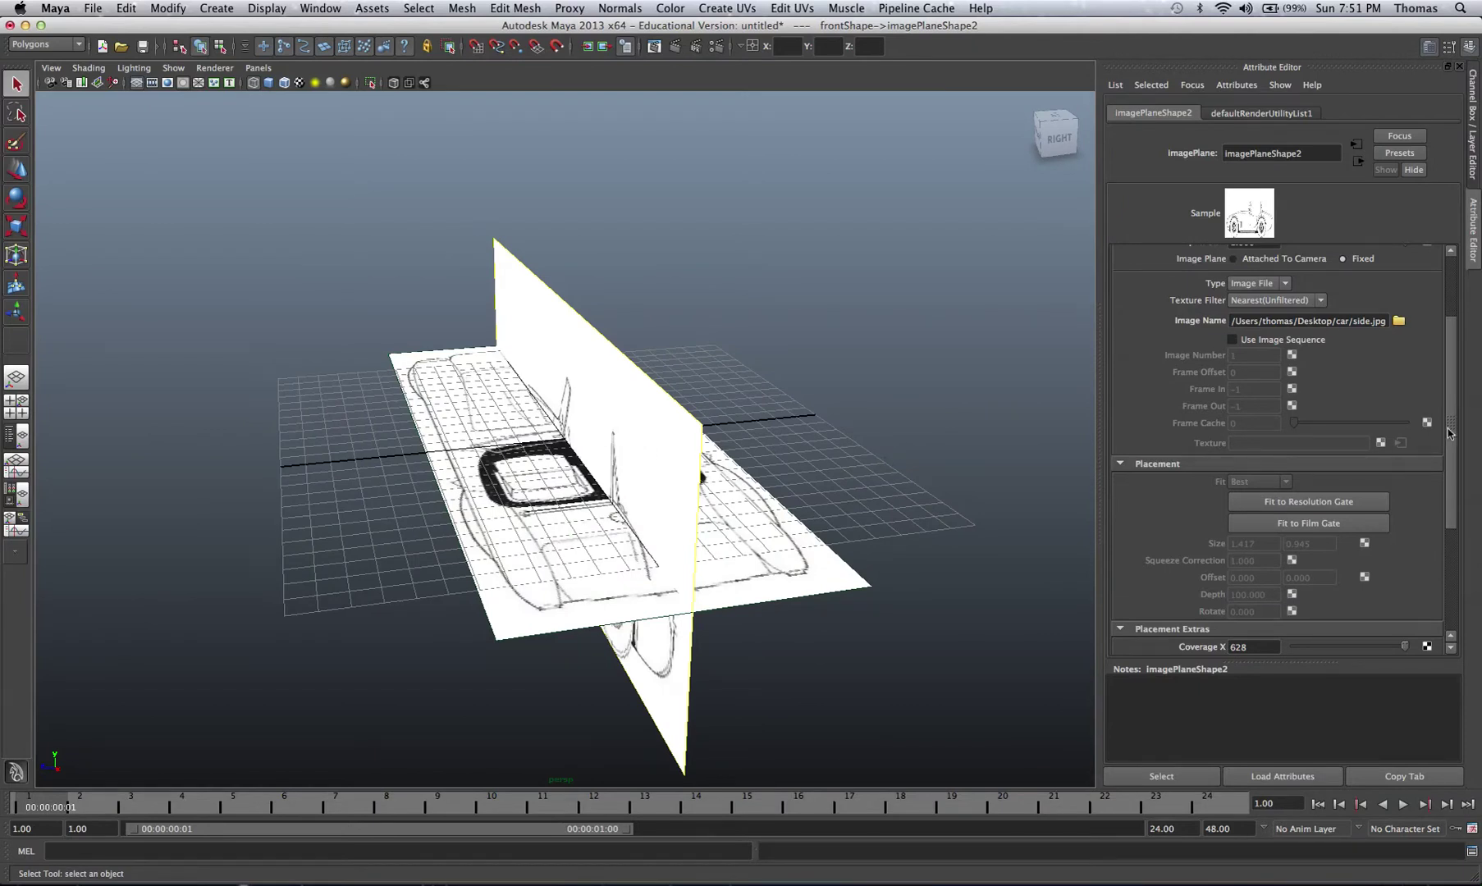
Reset the side image plane's Image Center X to 0.
drag(1449, 433, 1457, 541)
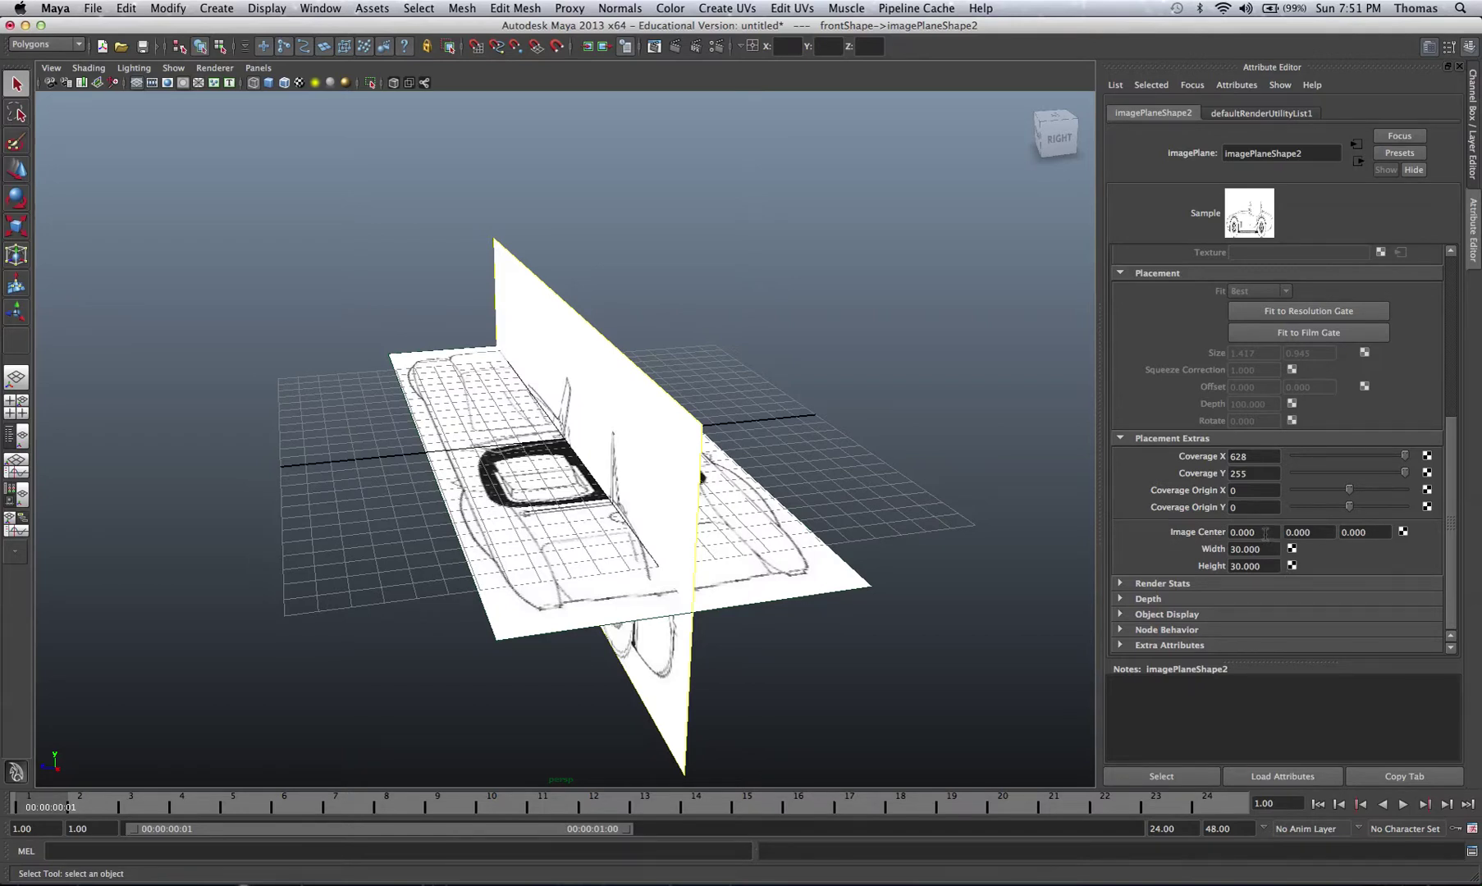
ctrl+drag(1265, 533, 1269, 531)
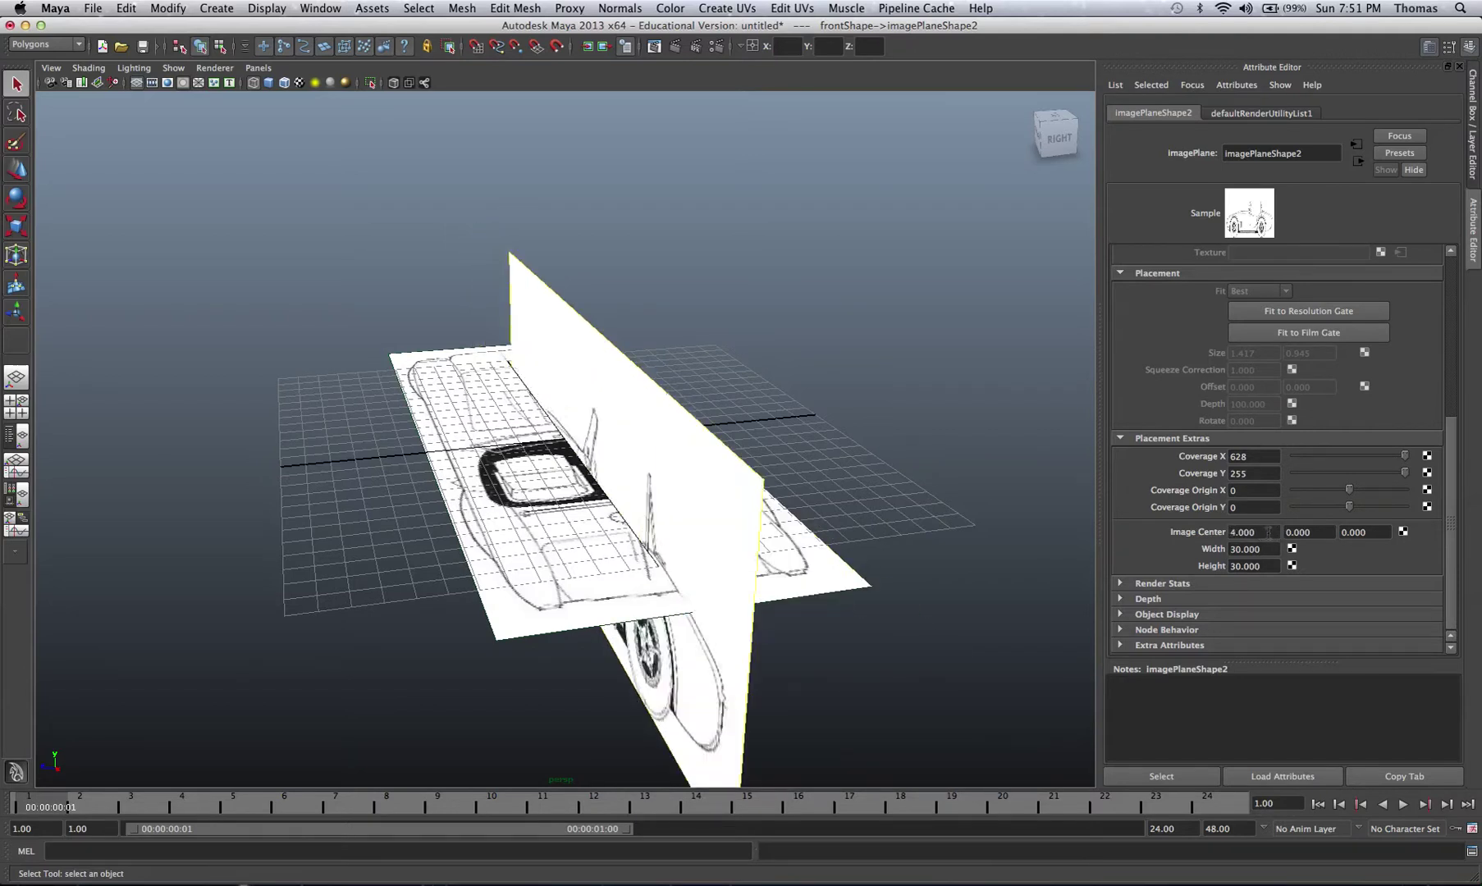
double_click(1262, 532)
text(0)
key(Return)
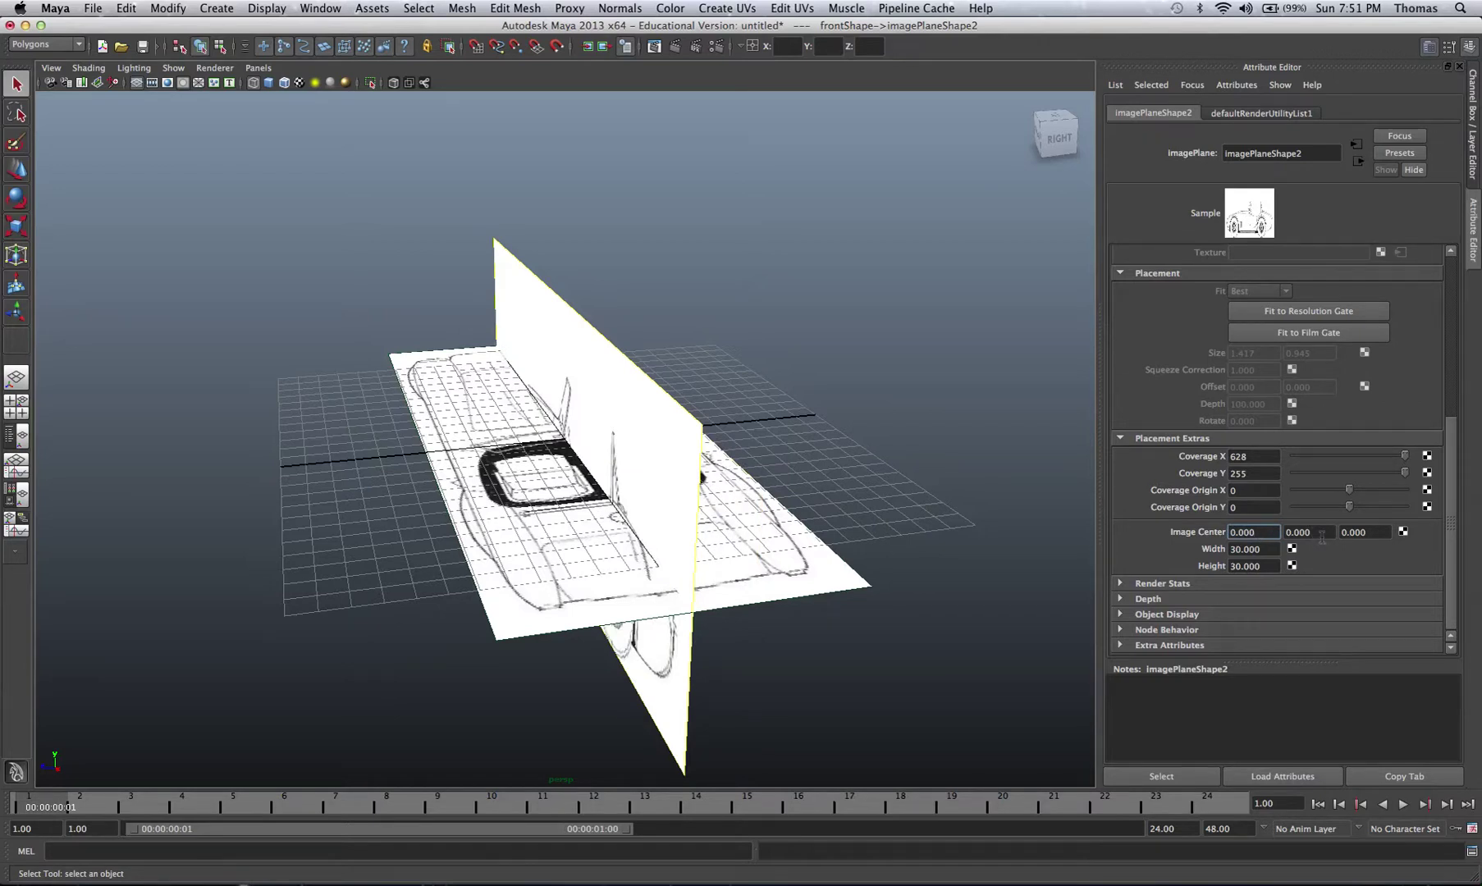
Set the side plane's Image Center Y to 0 and slide Z to -9.
ctrl+drag(1323, 534, 1324, 533)
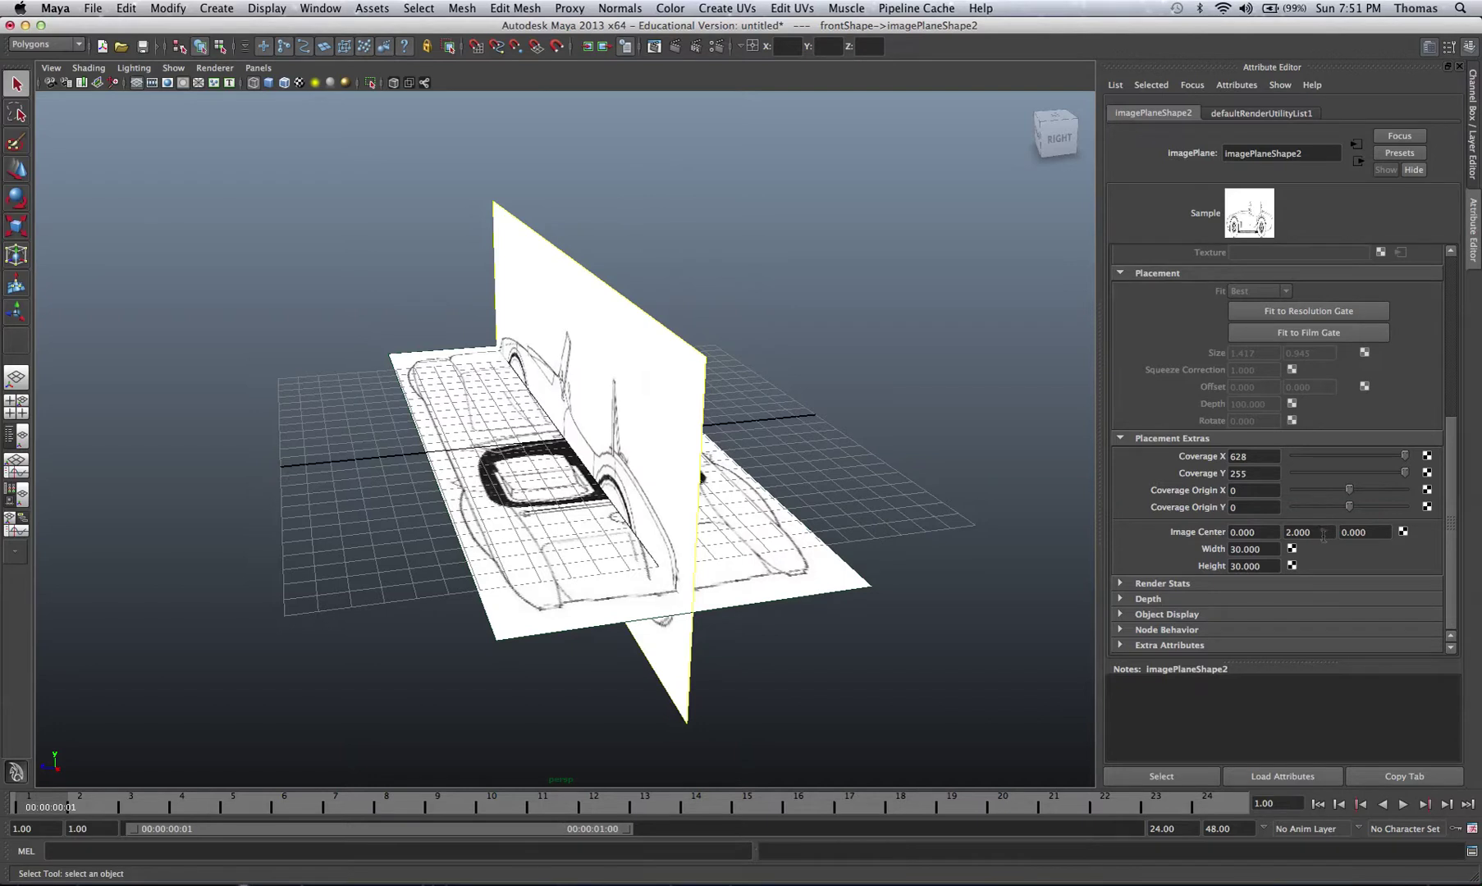
click(1326, 534)
text(0)
key(Return)
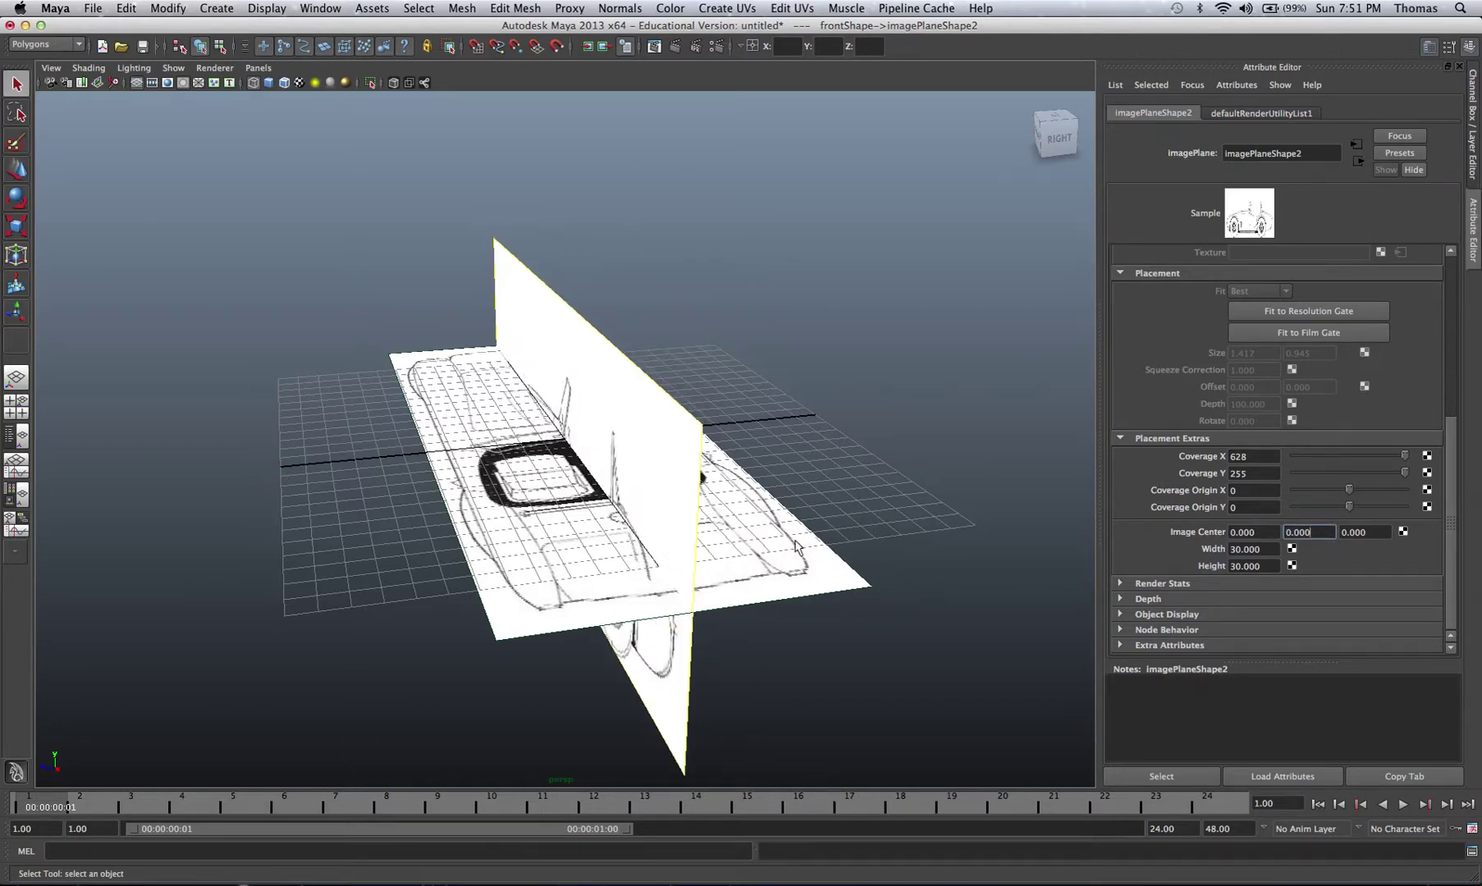
ctrl+drag(1380, 533, 1375, 535)
ctrl+drag(1372, 536, 1374, 534)
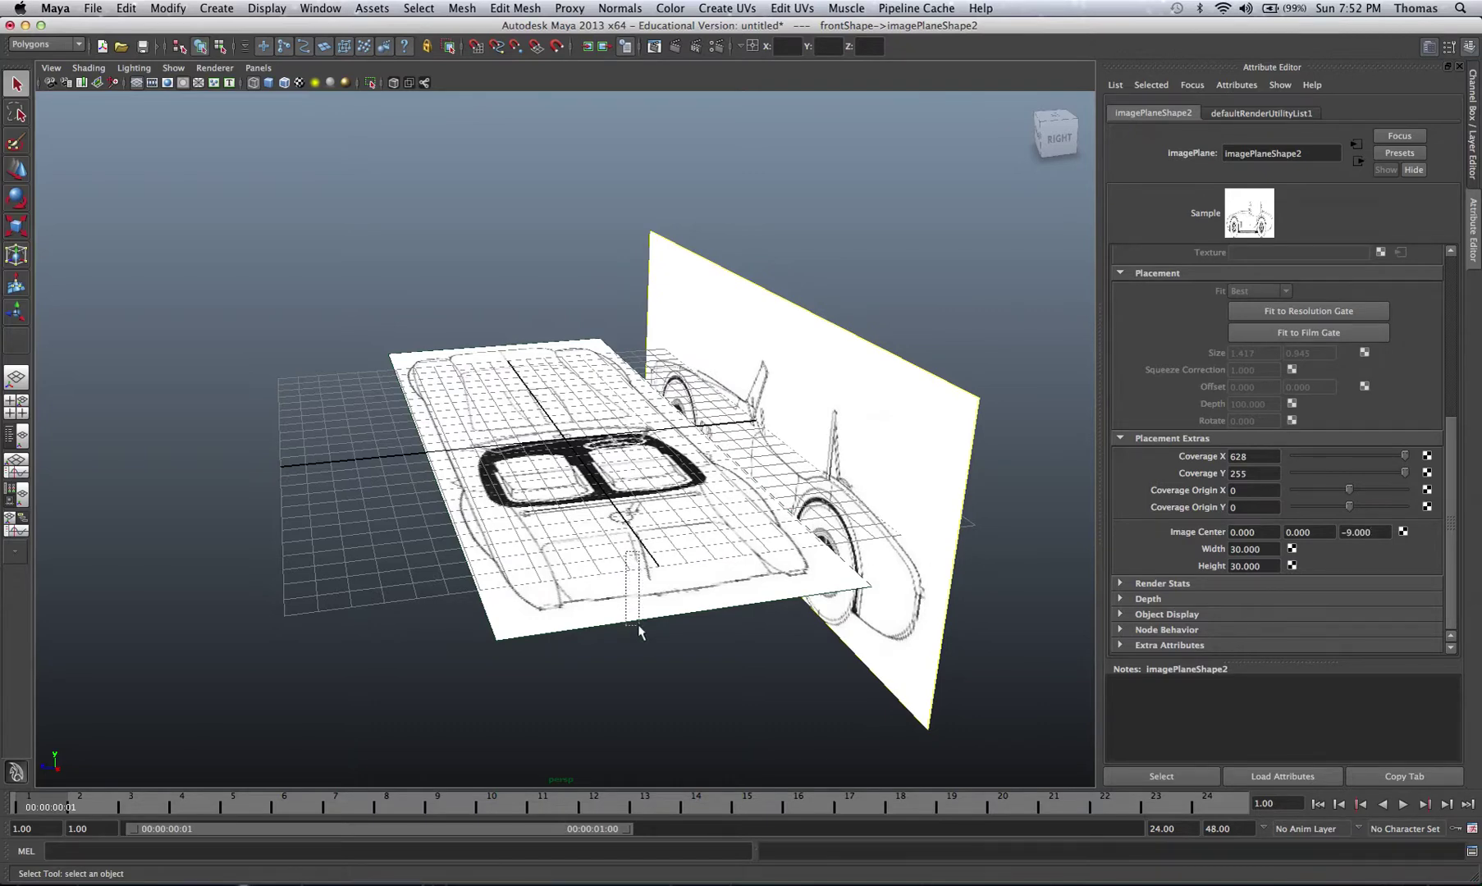
drag(638, 625, 640, 627)
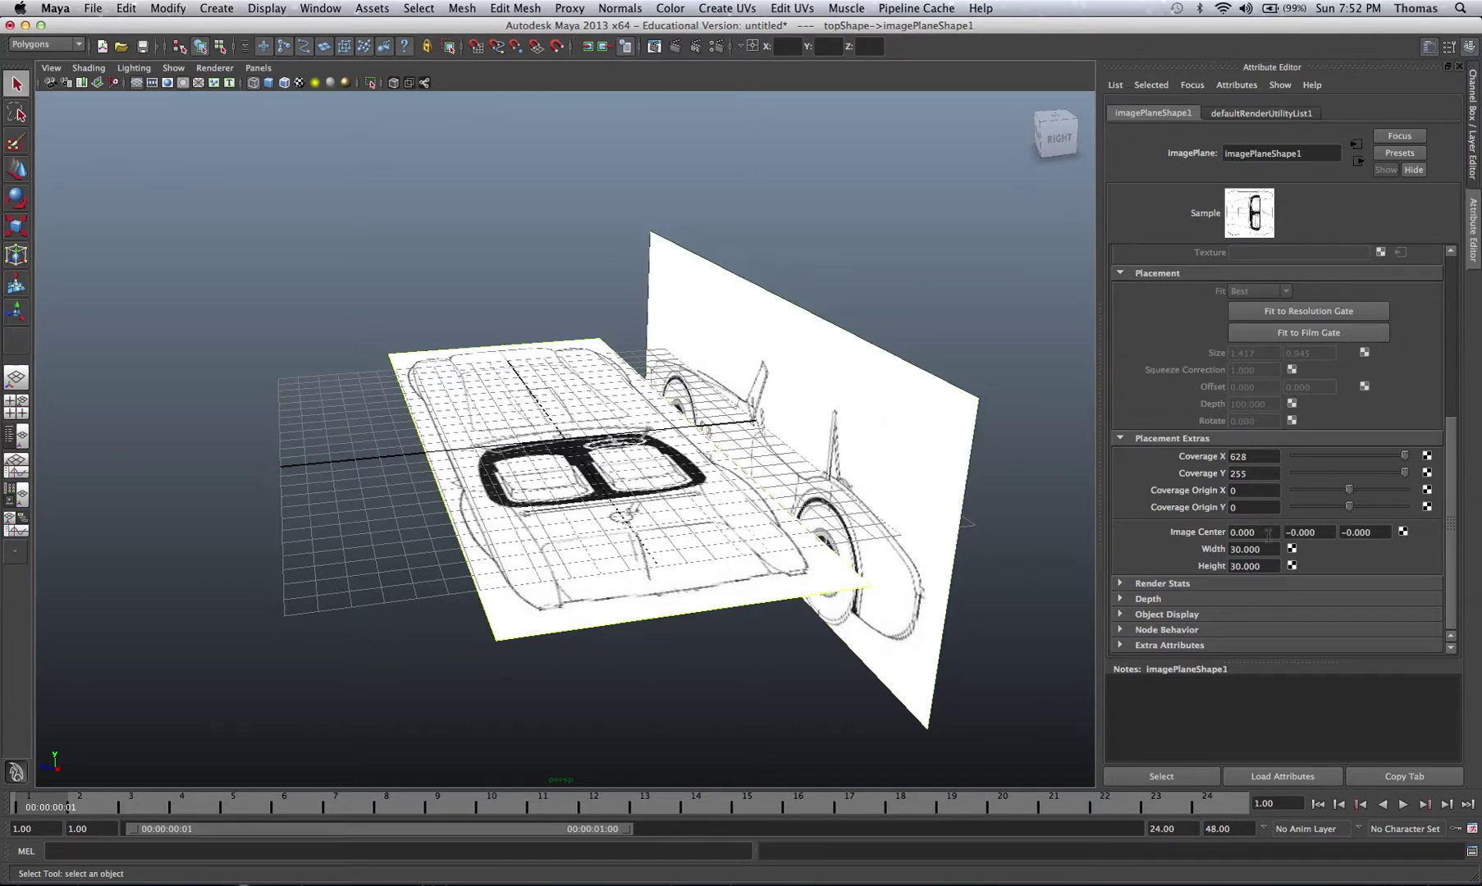
Set the top image plane's Image Center X to 0 and Y to -5.
ctrl+drag(1268, 533, 1264, 534)
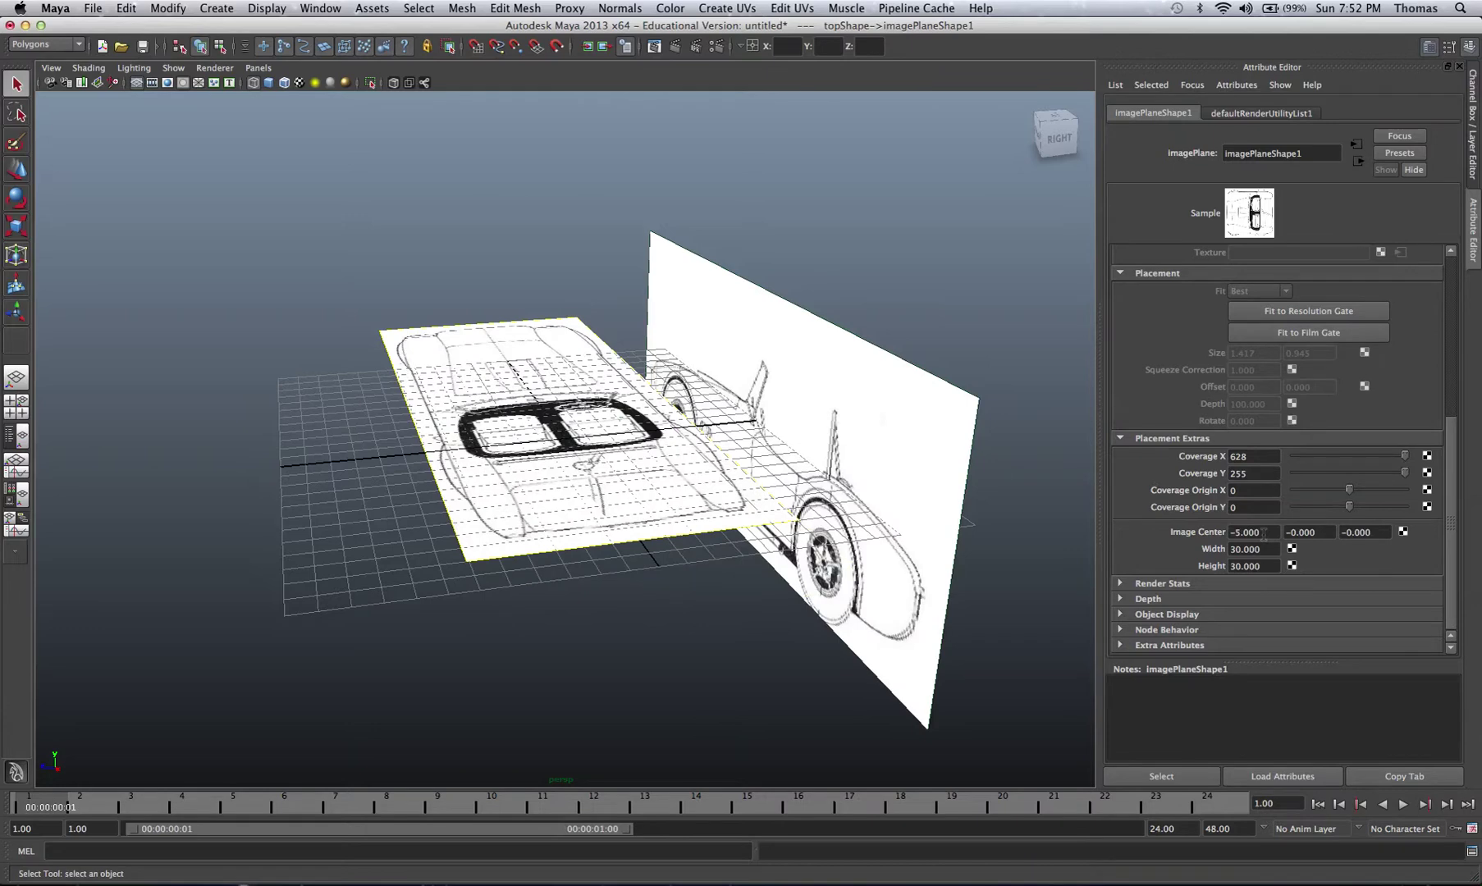
double_click(1272, 532)
text(0)
key(Return)
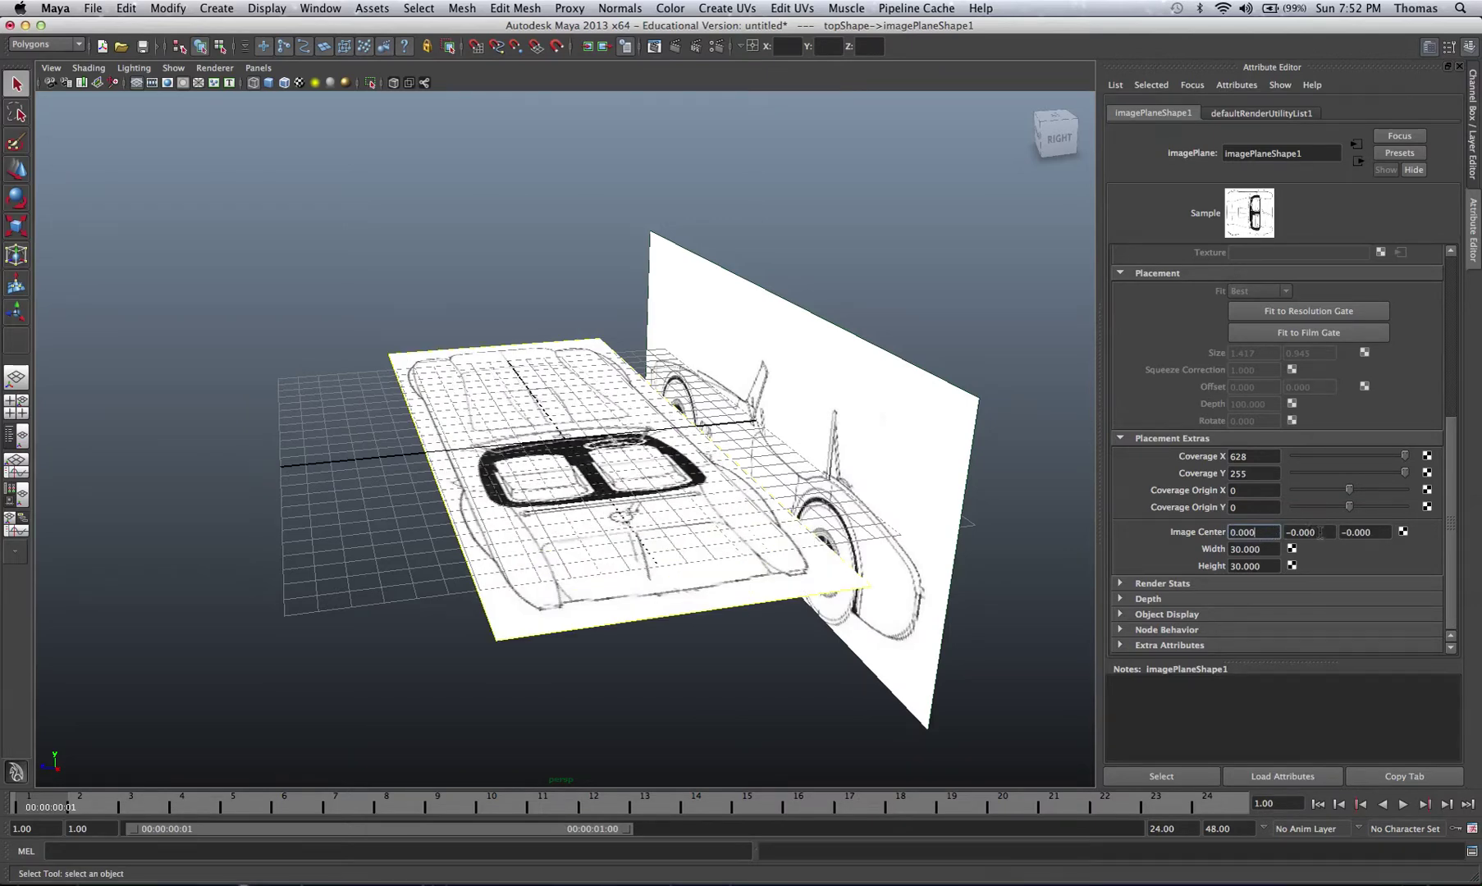
ctrl+drag(1321, 532, 1317, 533)
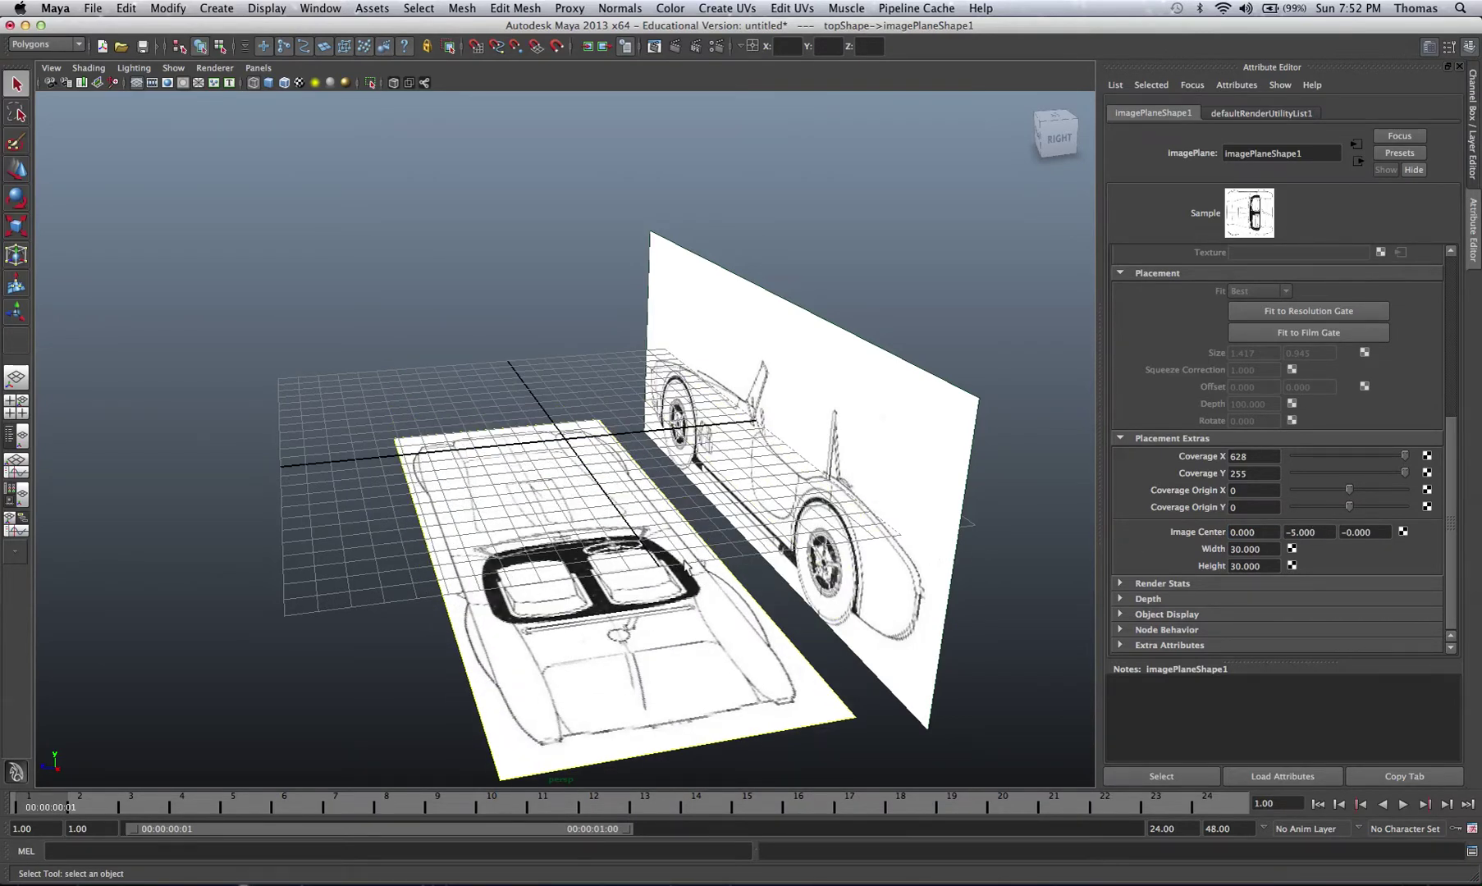
Clear the selection and maximize the right-side view.
click(538, 353)
key(space)
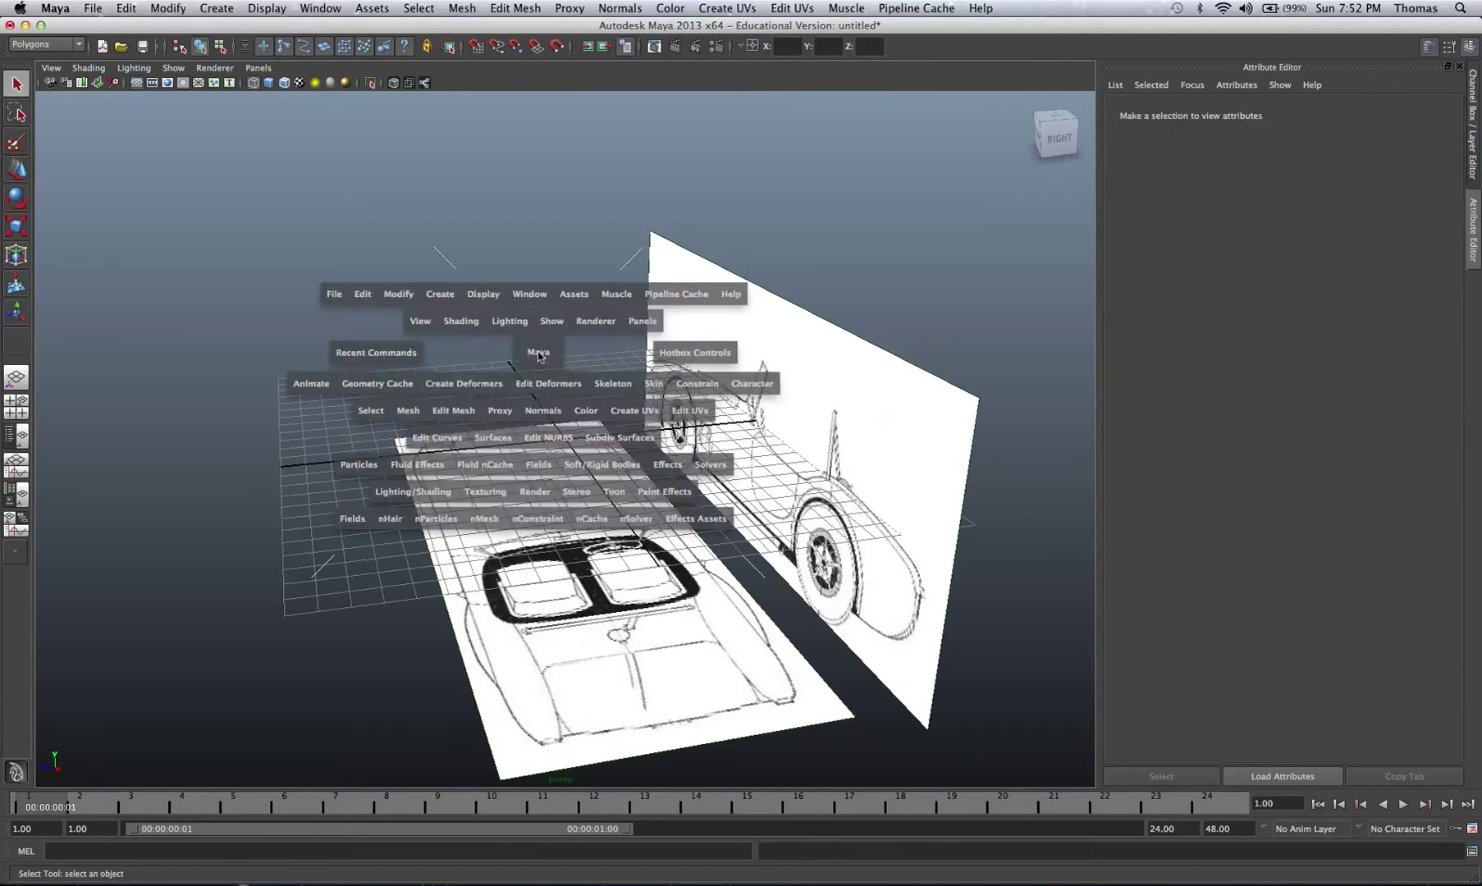
key(space)
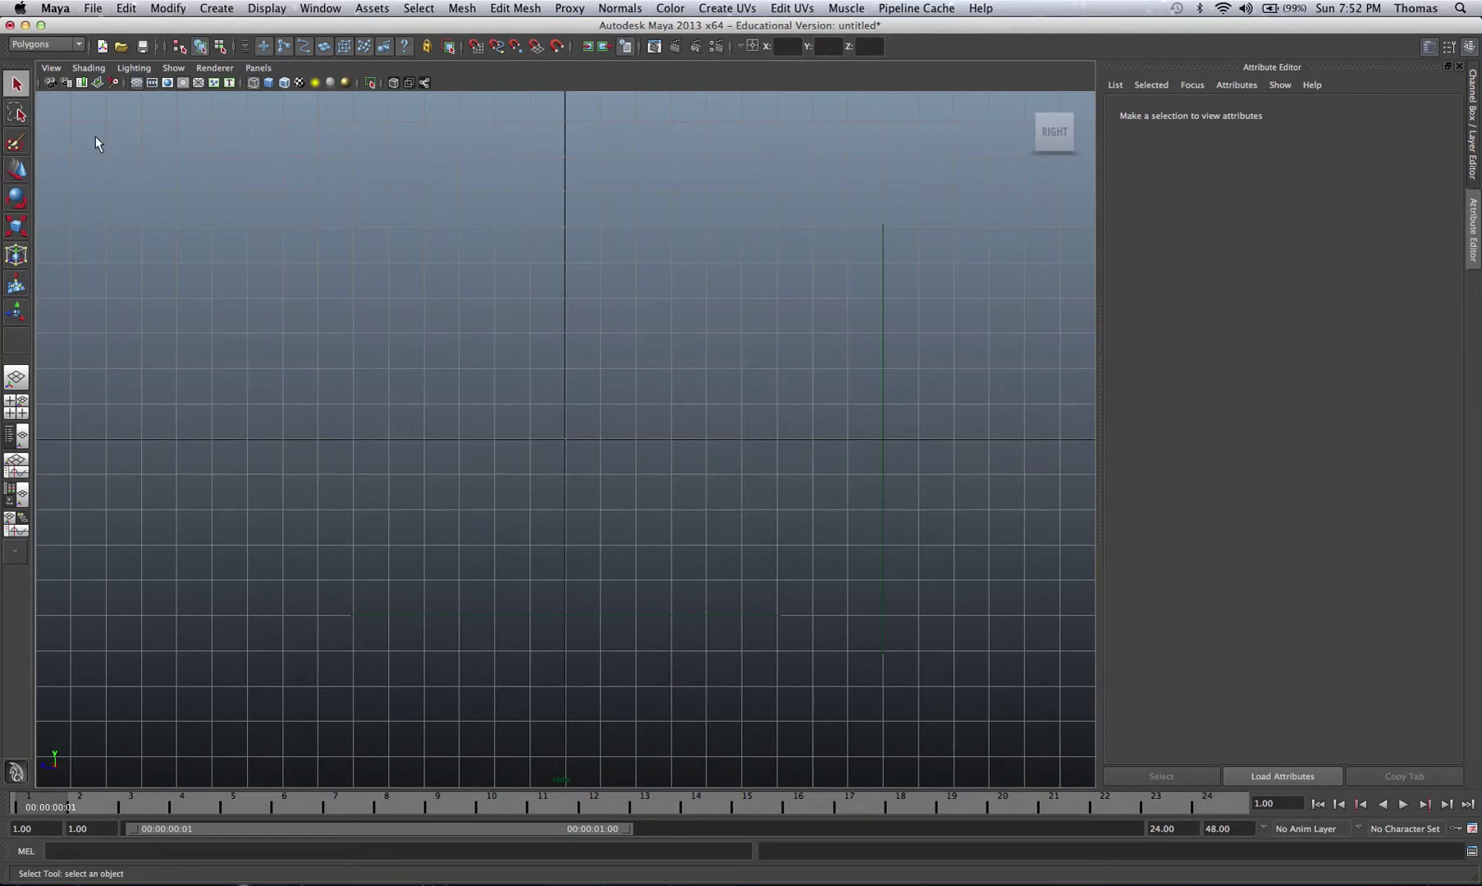
Import front.jpg as an image plane in the right-side view.
click(52, 71)
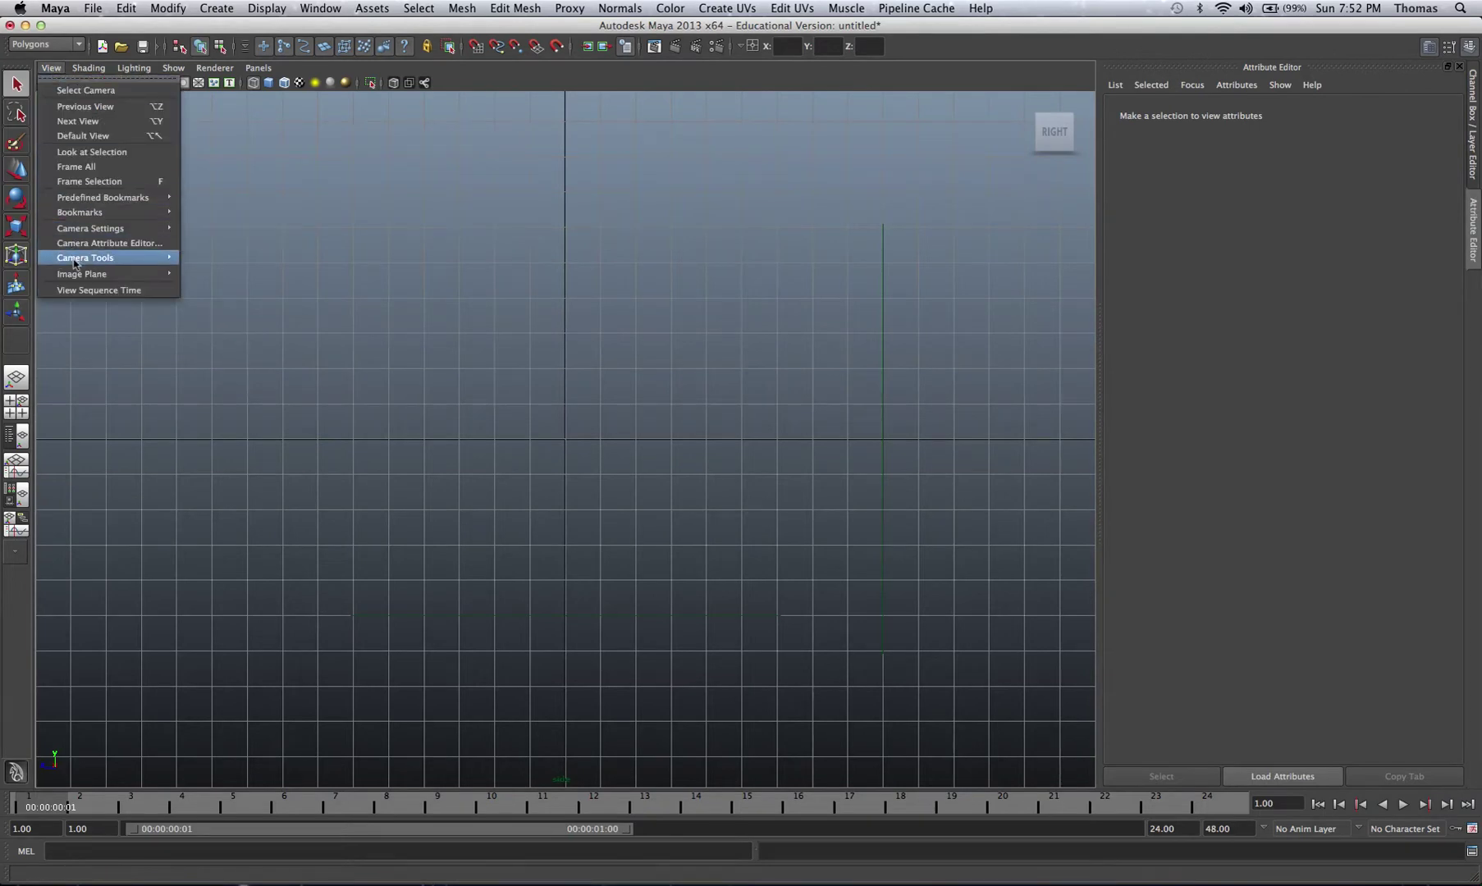
mouse_move(156, 274)
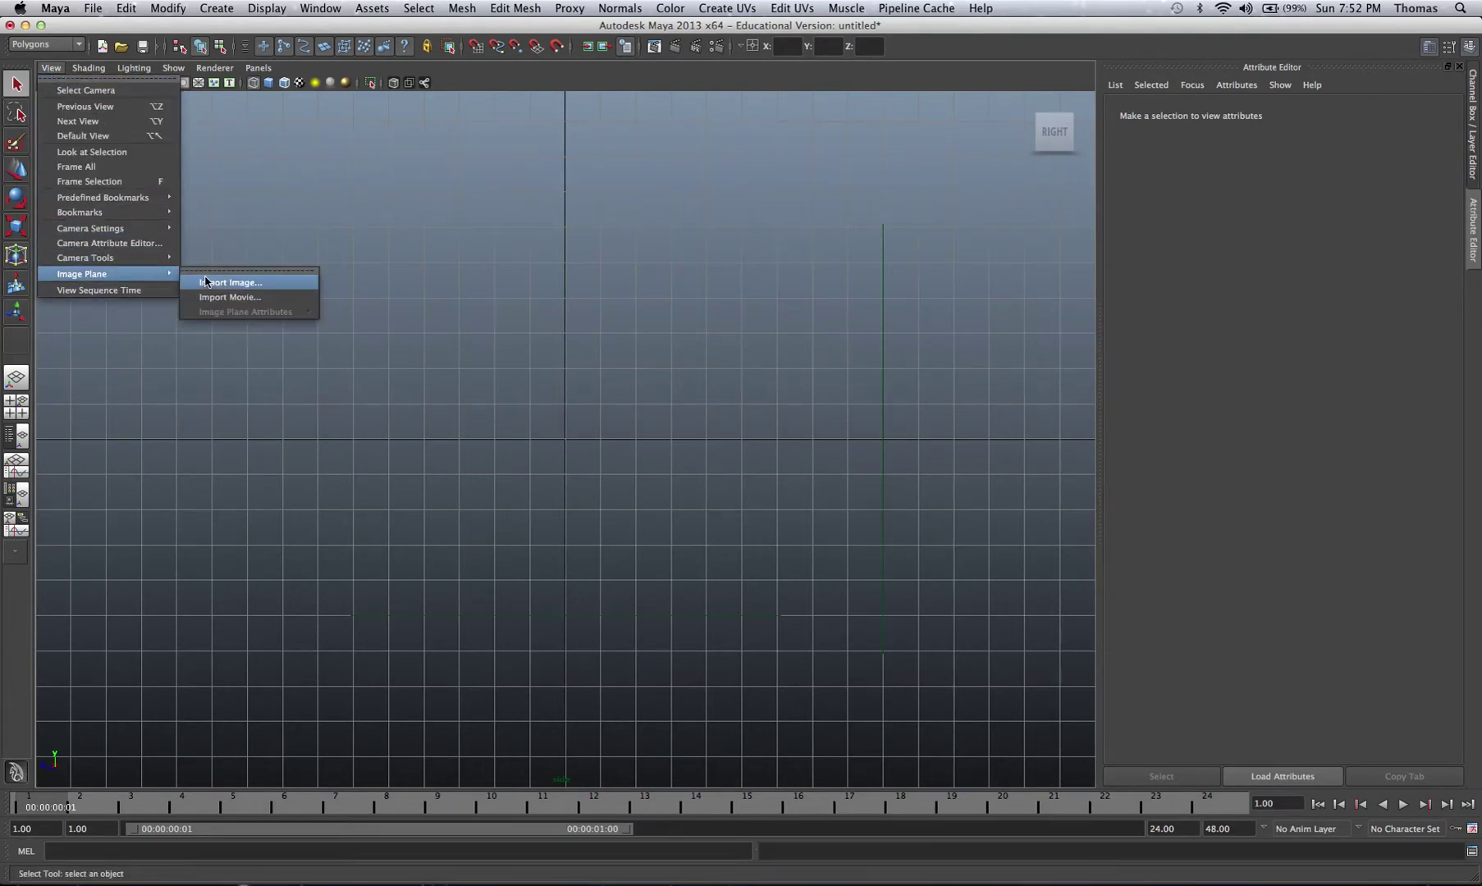
click(207, 282)
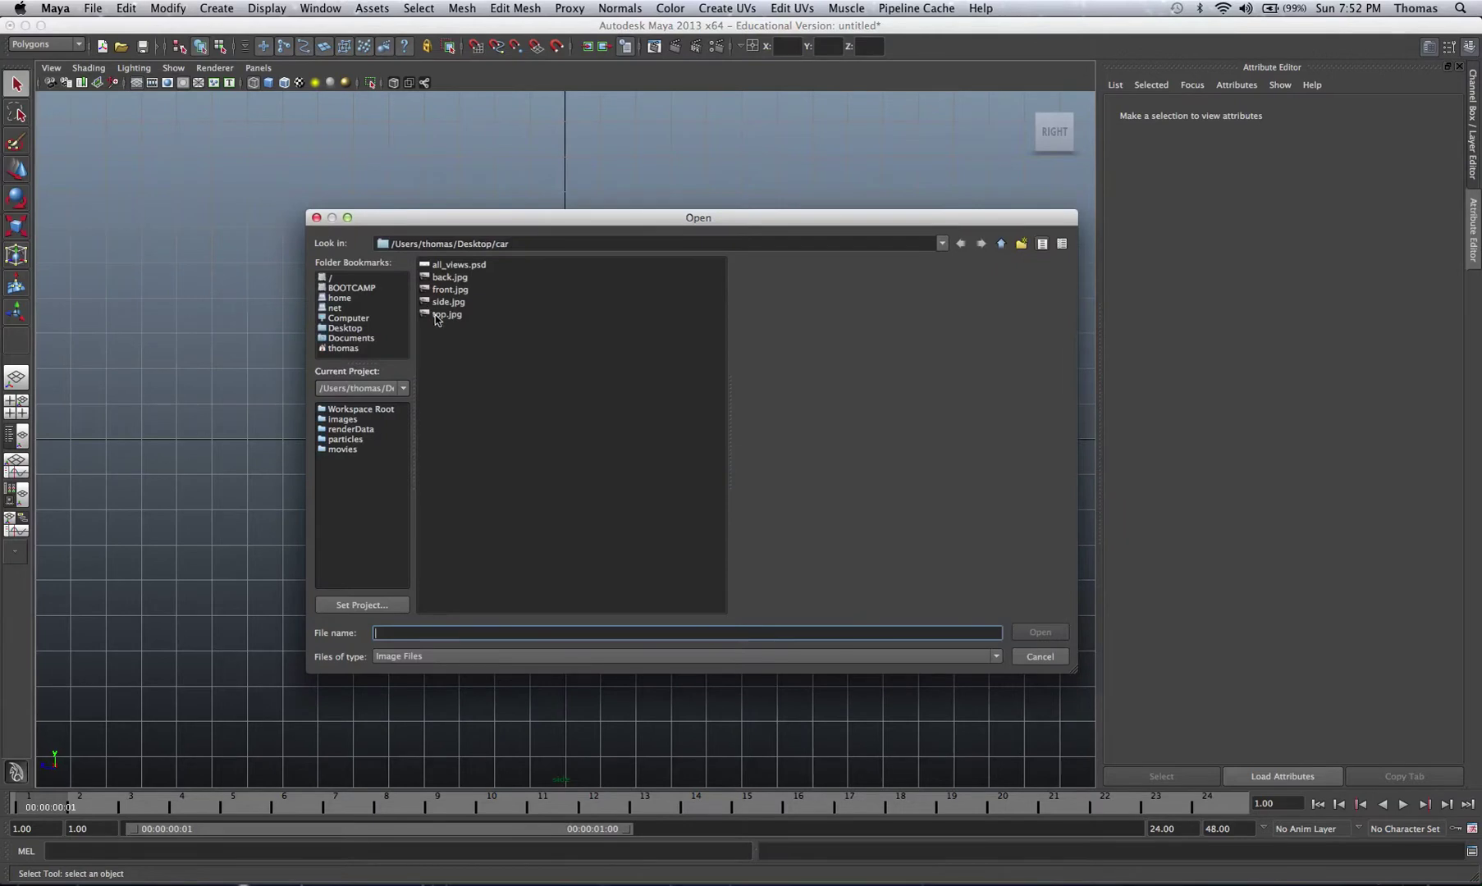
click(448, 289)
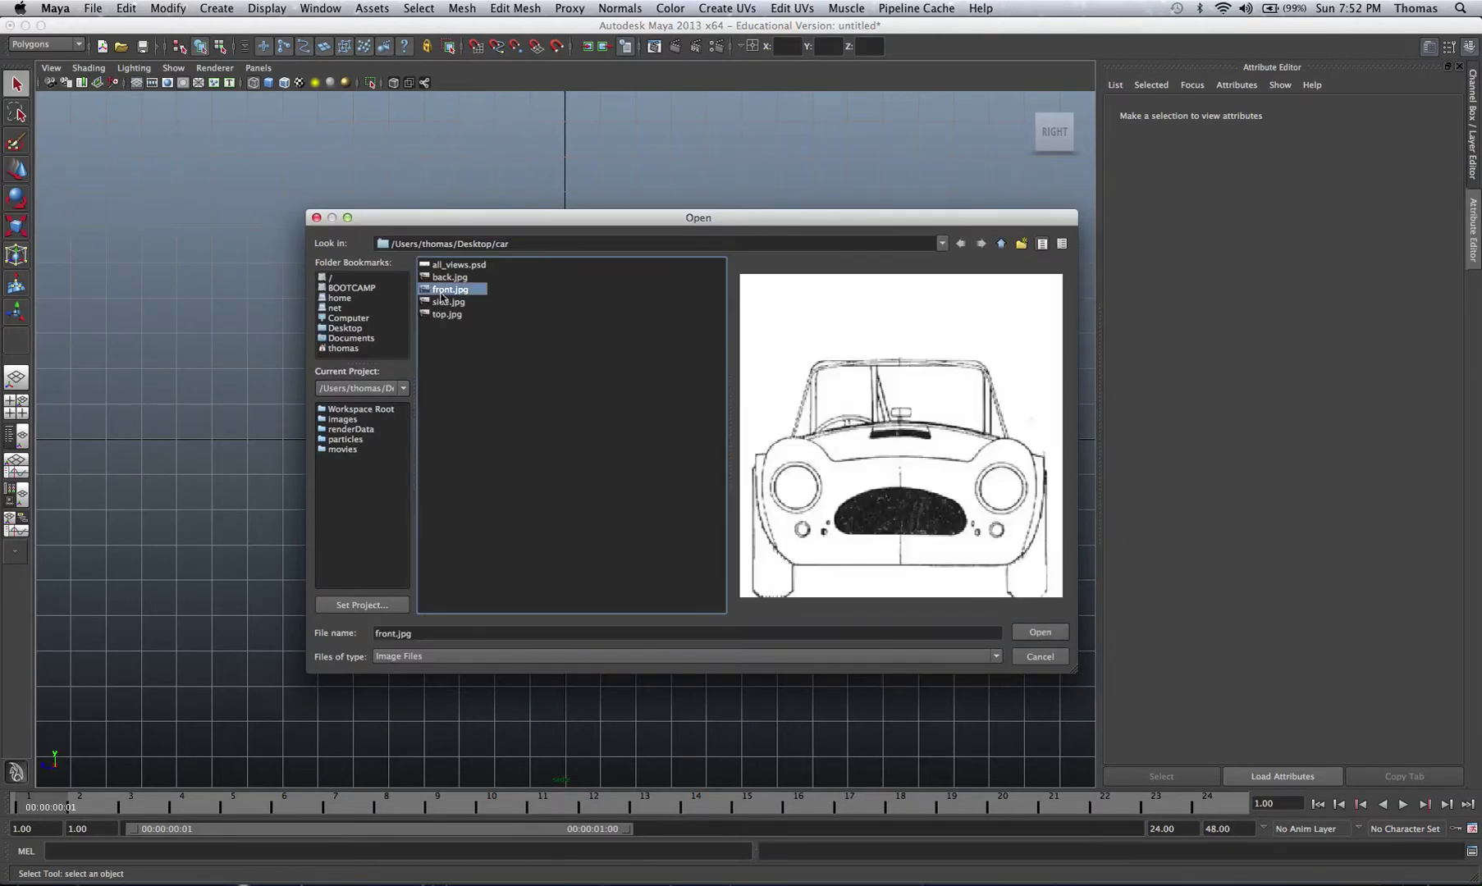
click(1038, 632)
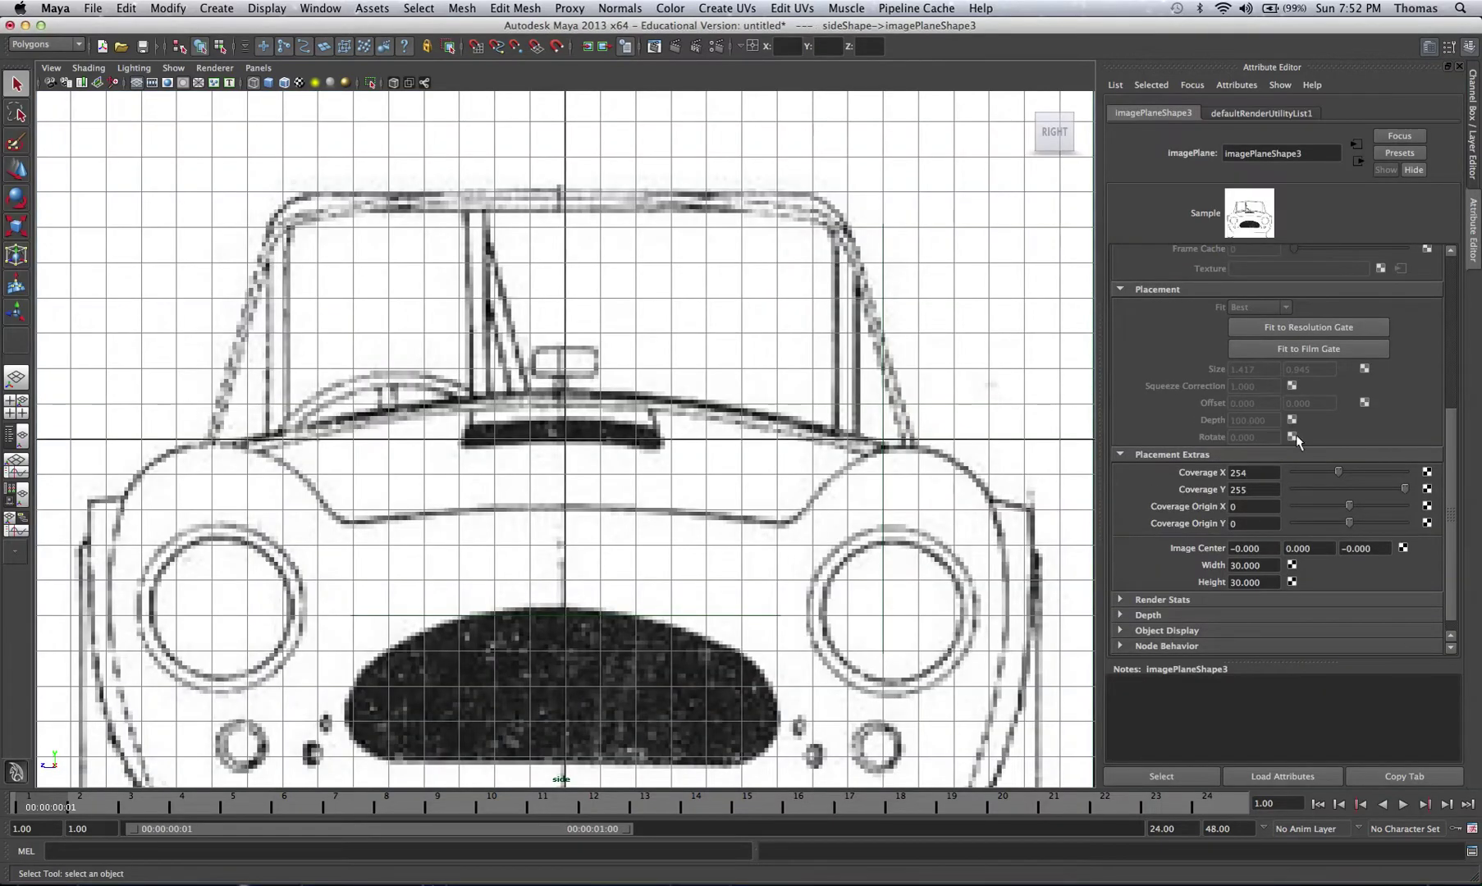
Narrow the front.jpg image plane's Width to 12 in Placement Extras, checking it in four views.
scroll(1454, 437, up, 4)
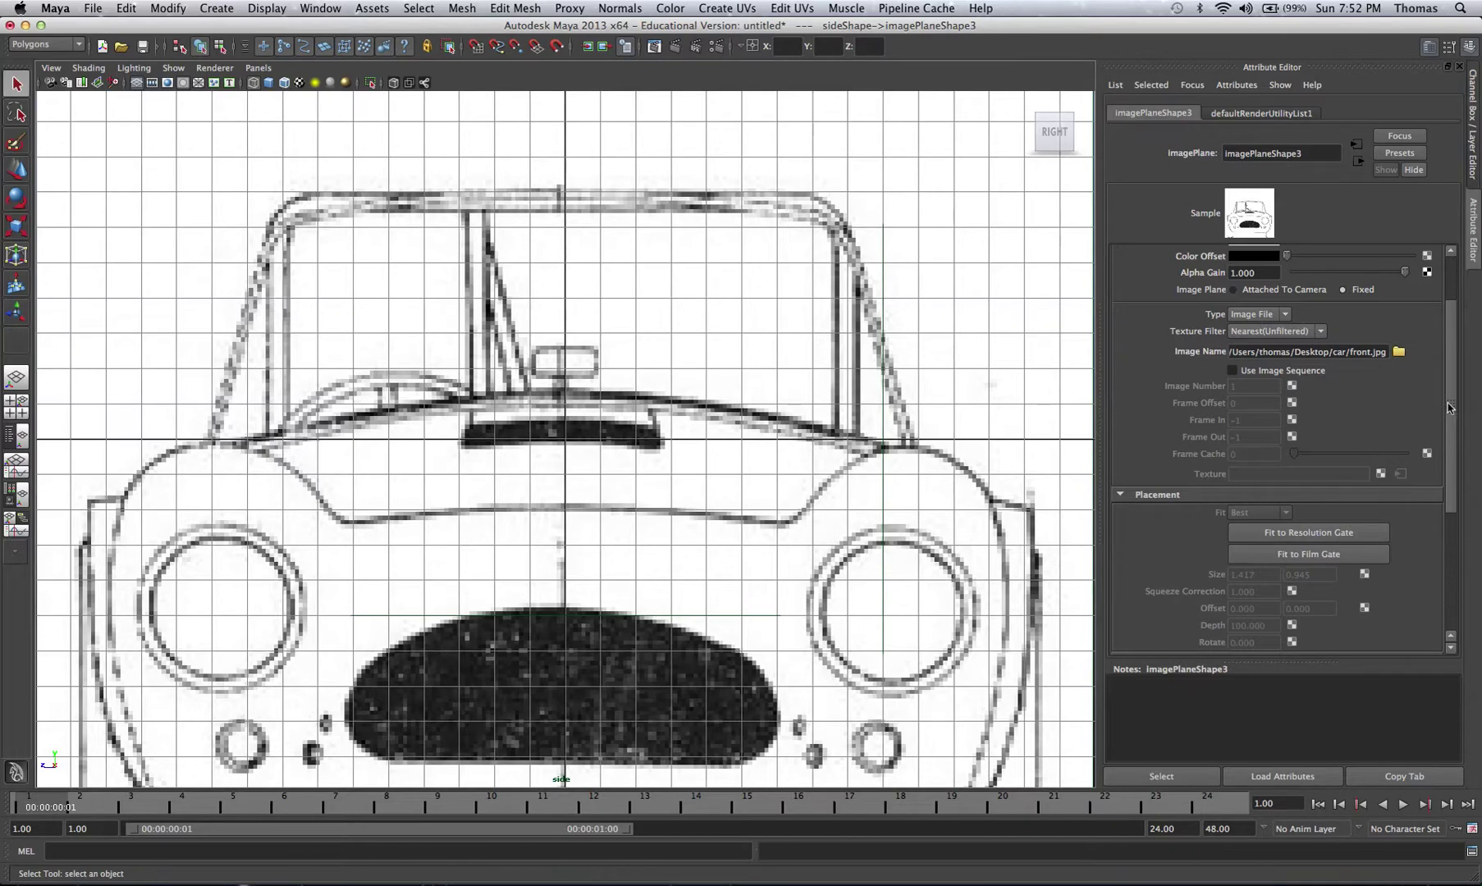
drag(1450, 408, 1451, 532)
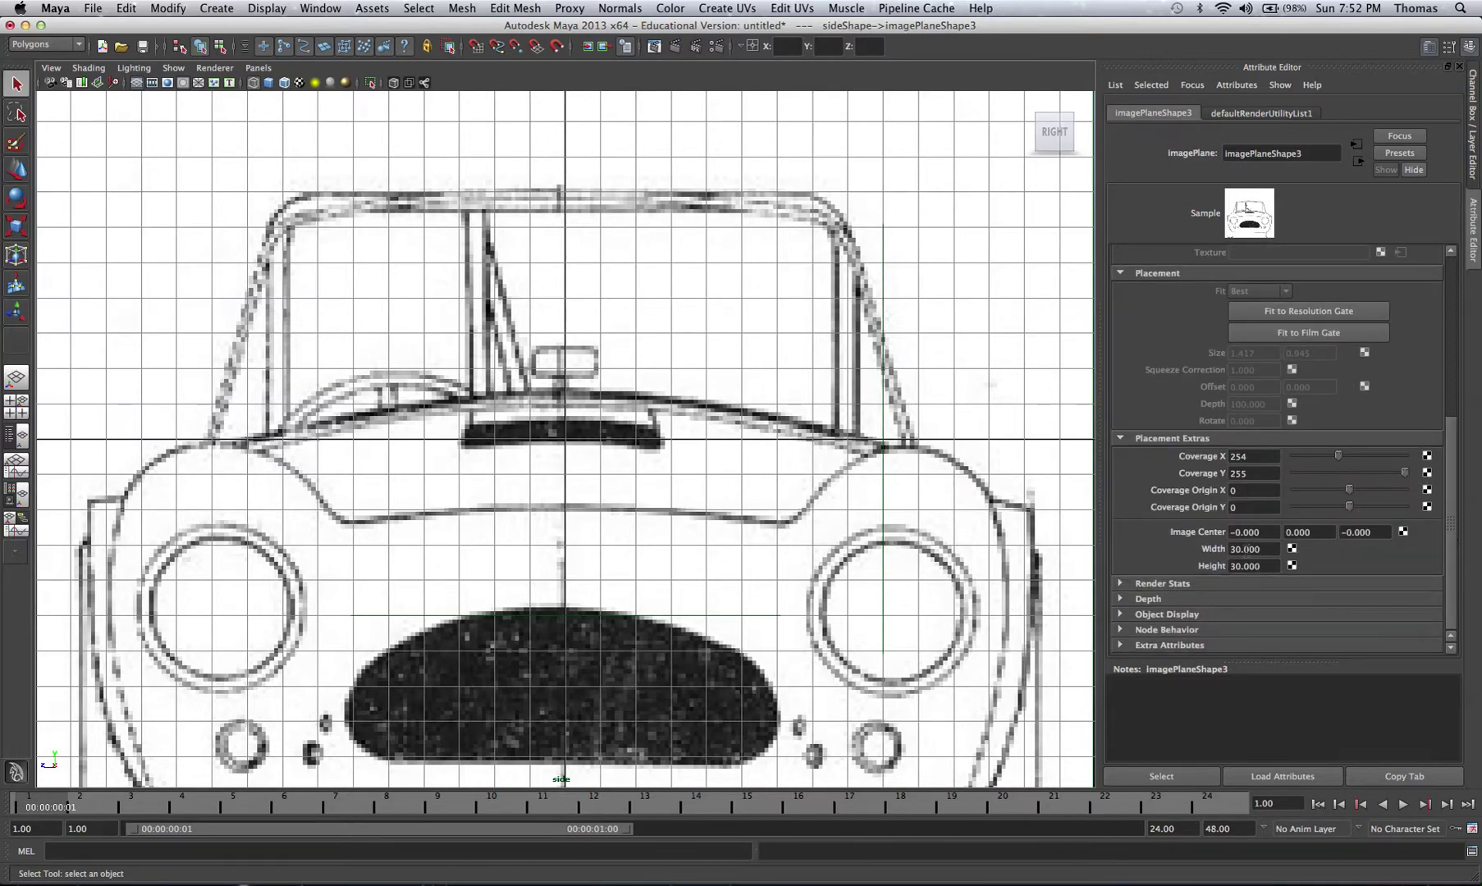
key(space)
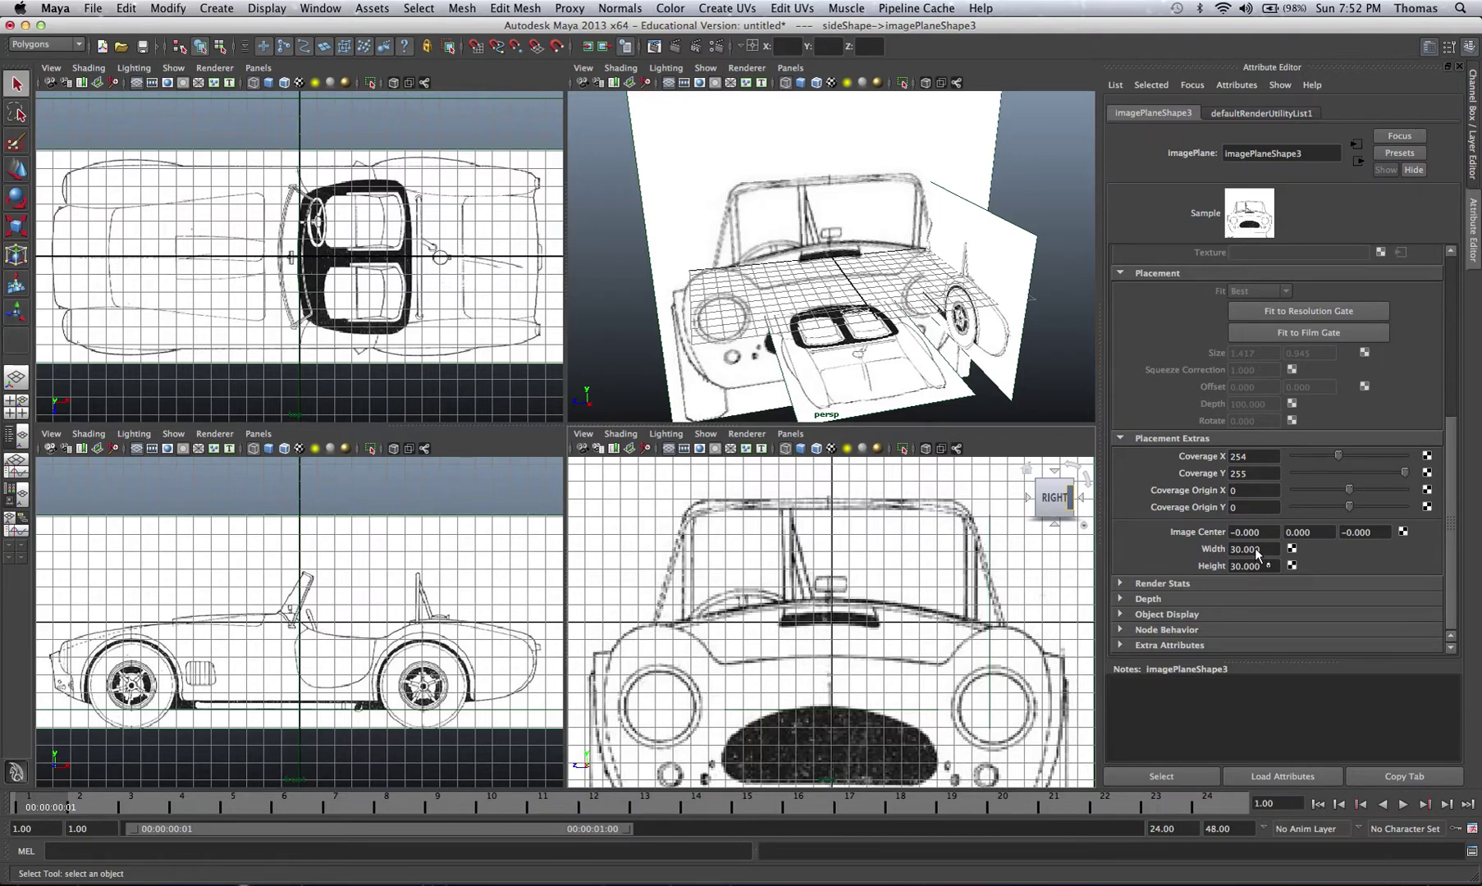
ctrl+drag(1255, 548, 1243, 555)
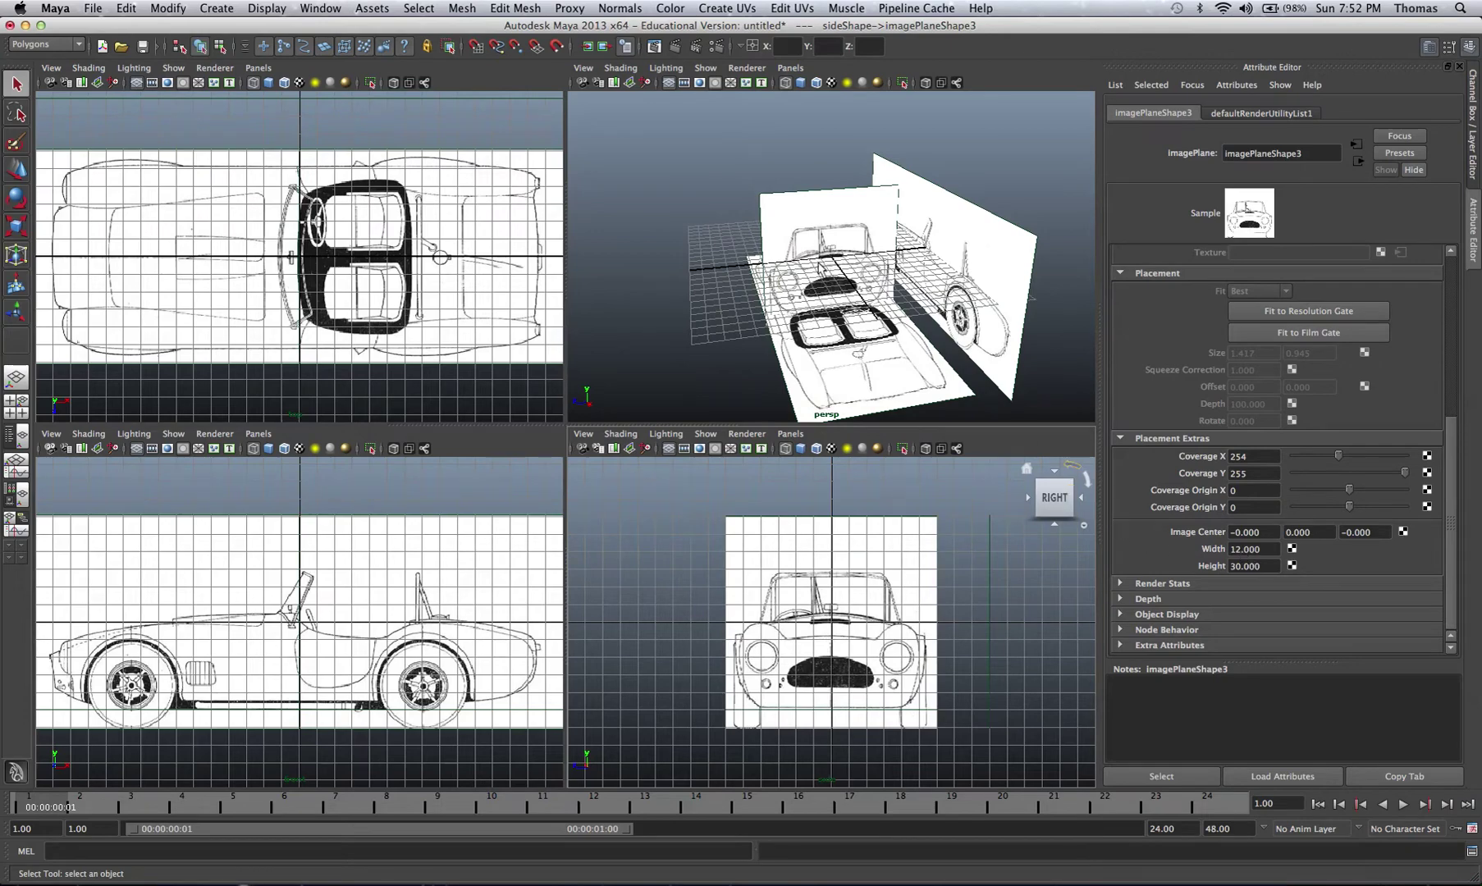
key(space)
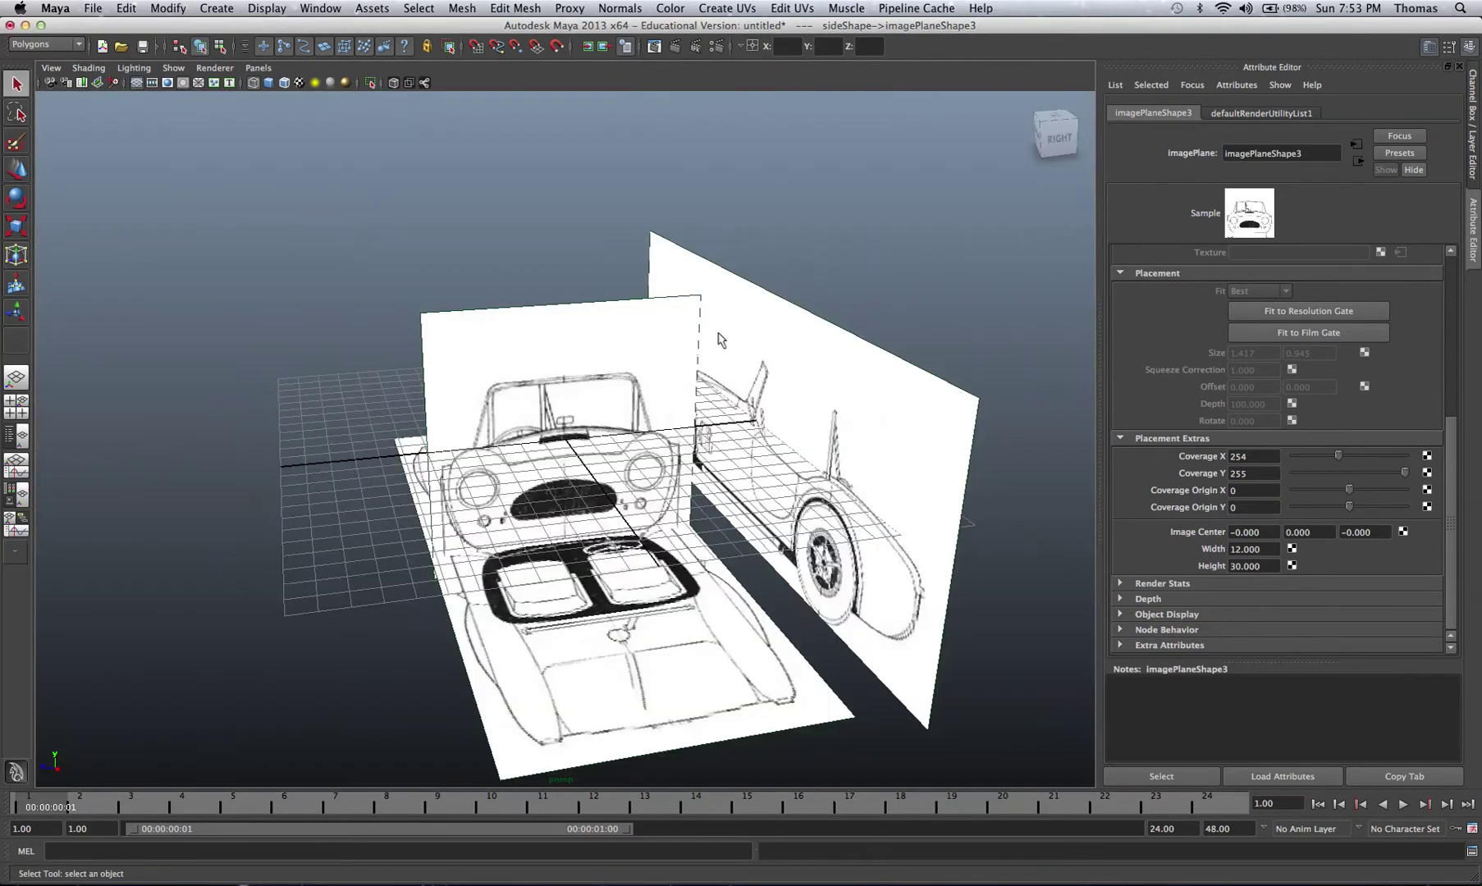
Close in on the front blueprint plane in perspective and reduce its Width to 11.
alt+drag(719, 340, 582, 320)
click(530, 324)
scroll(473, 339, up, 5)
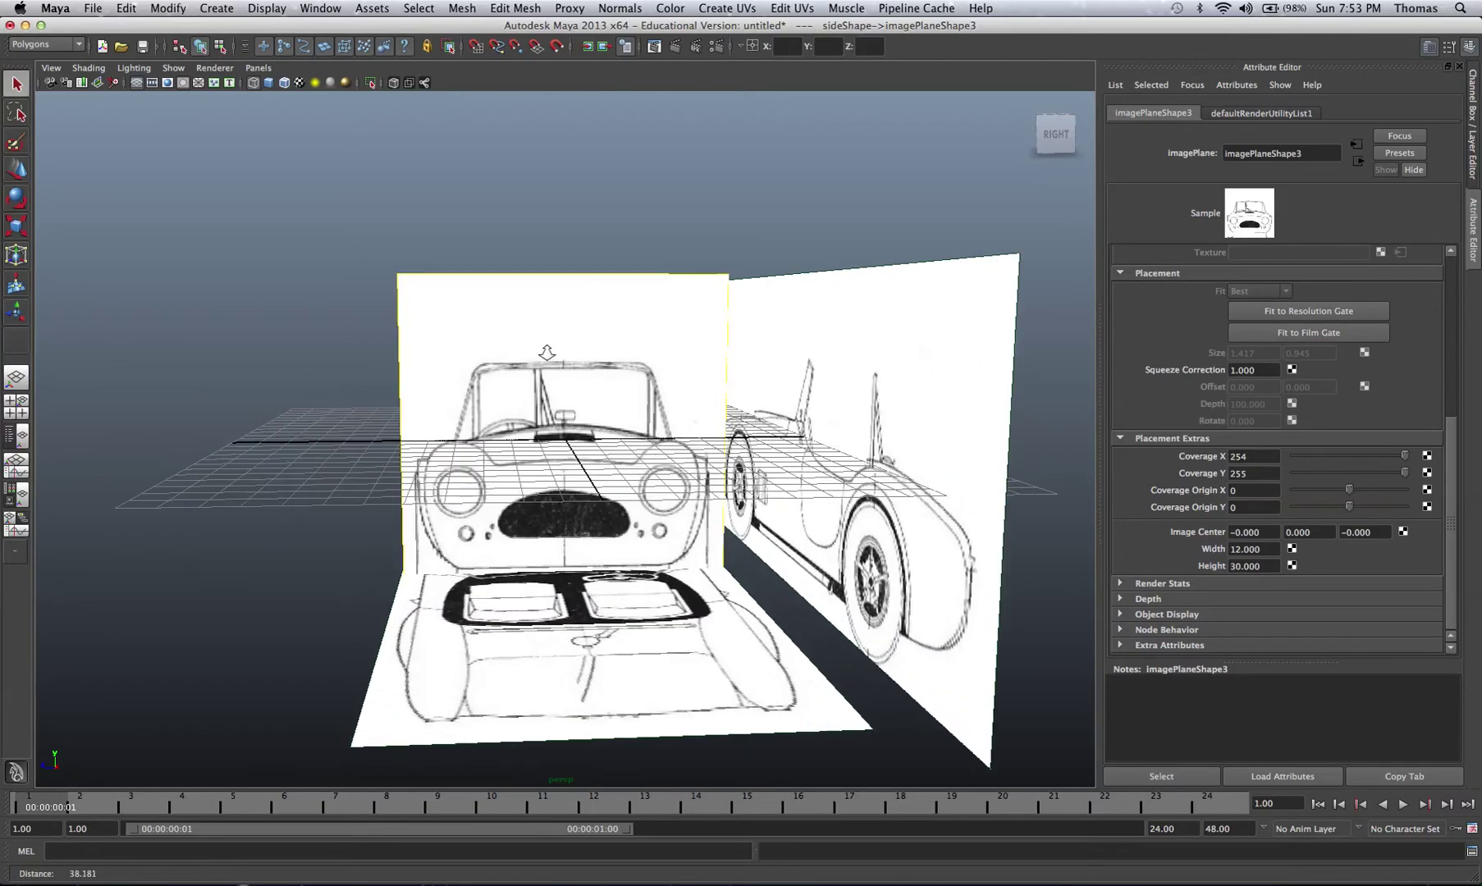
alt+drag(493, 345, 624, 374)
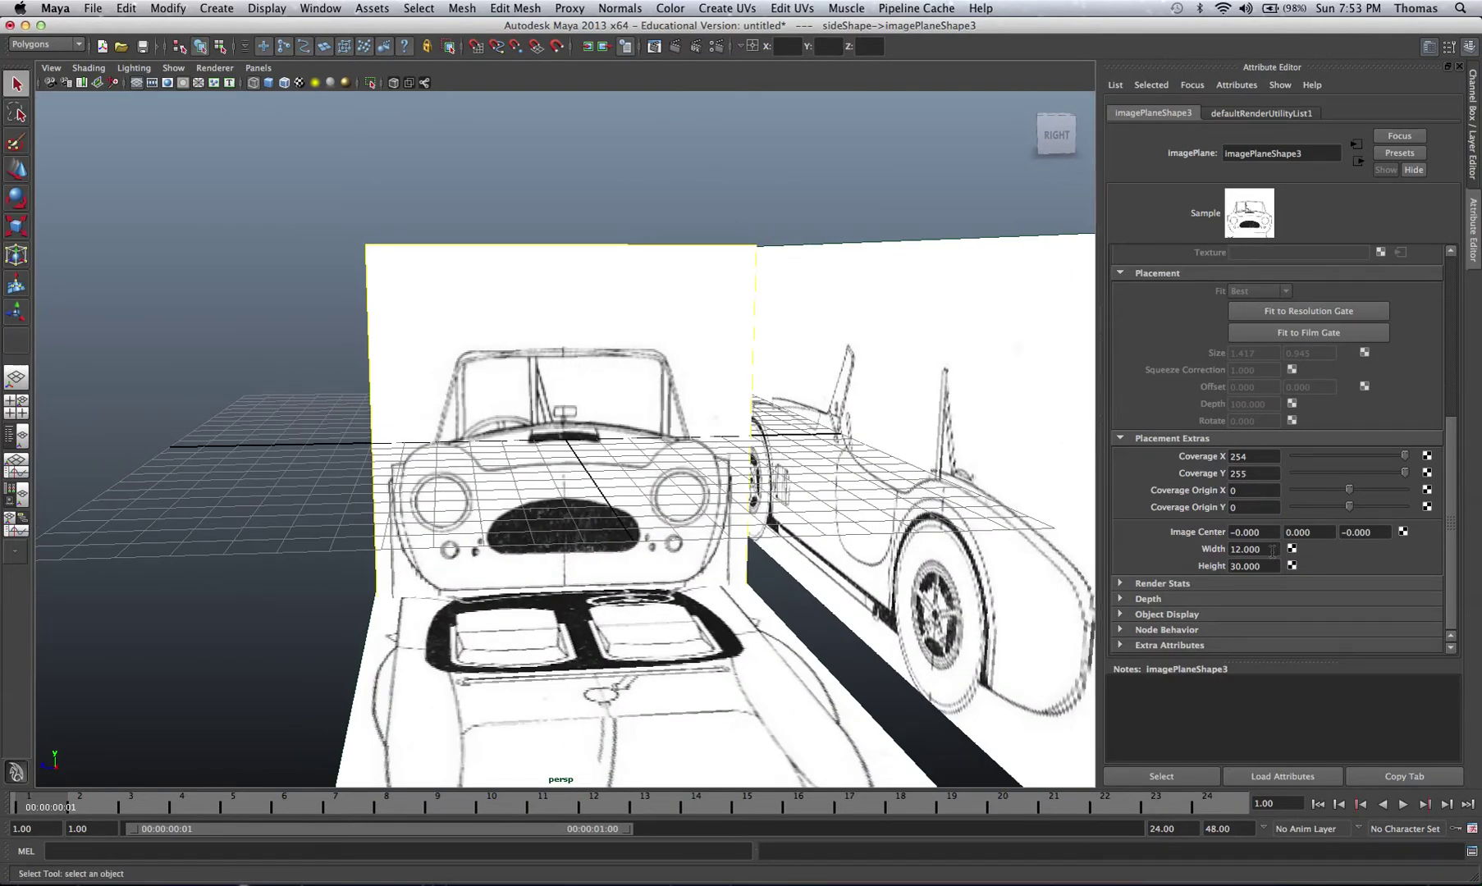
mouse_move(1264, 551)
ctrl+mouse_down()
mouse_move(1281, 552)
mouse_move(1263, 551)
ctrl+mouse_up()
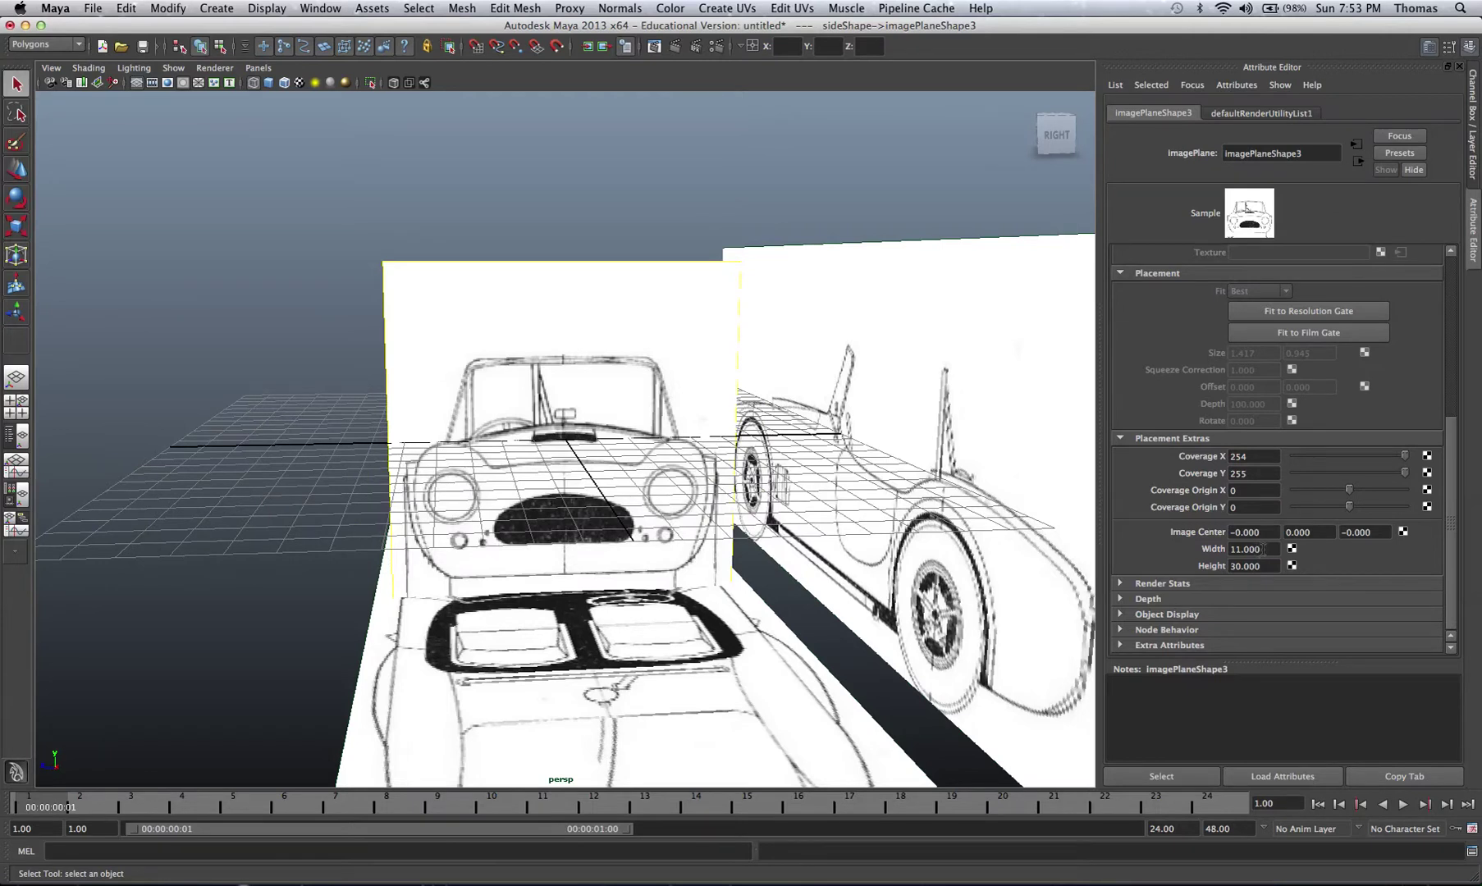
Enter front.jpg Width 12.2, then settle on 12.1, and orbit to check alignment.
click(1264, 550)
text(12.2)
key(Return)
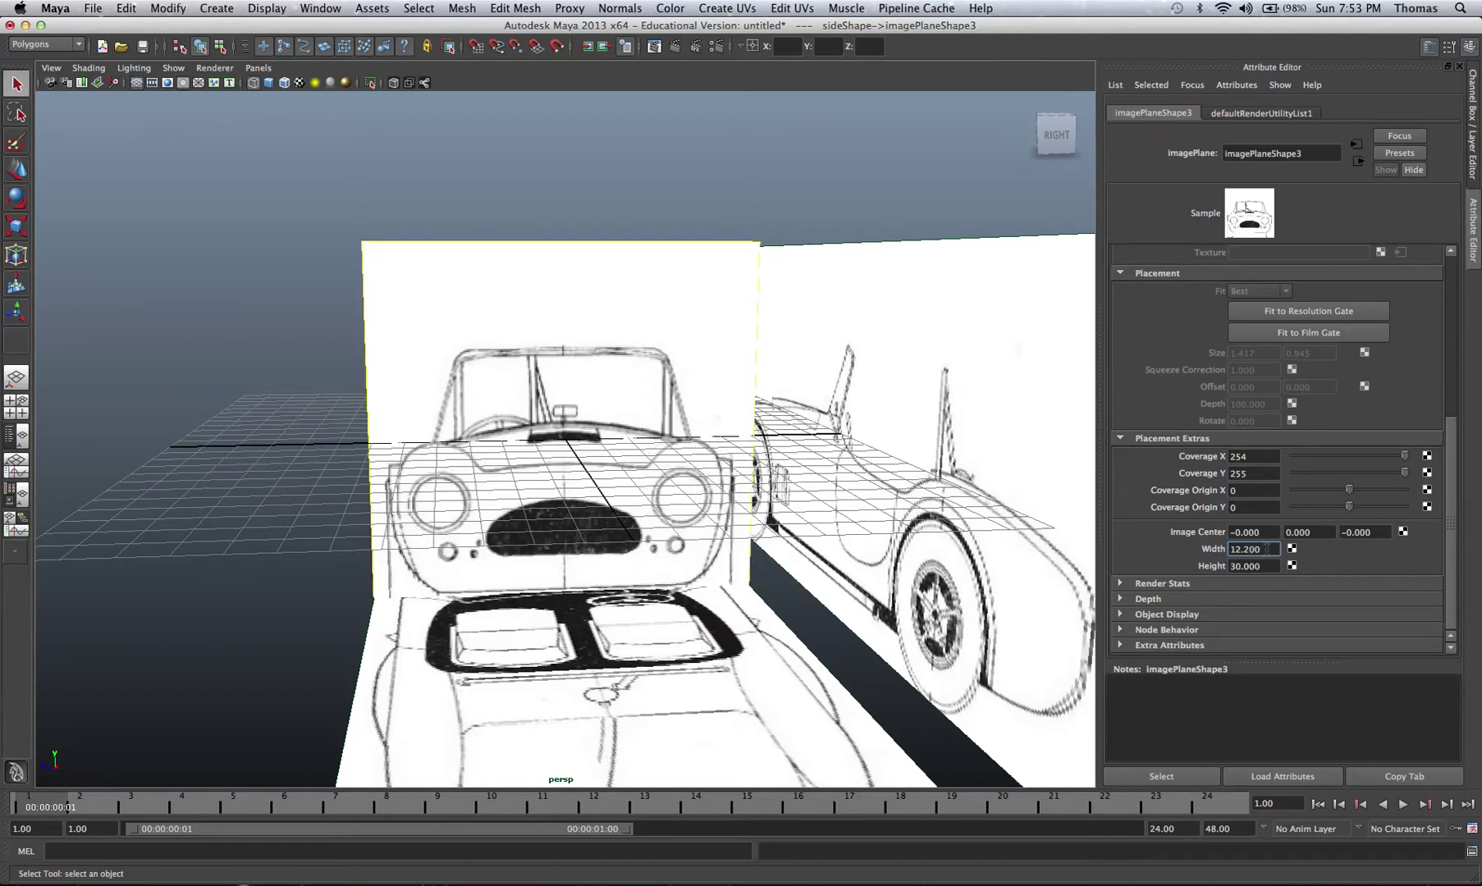
click(1274, 549)
text(12)
key(Return)
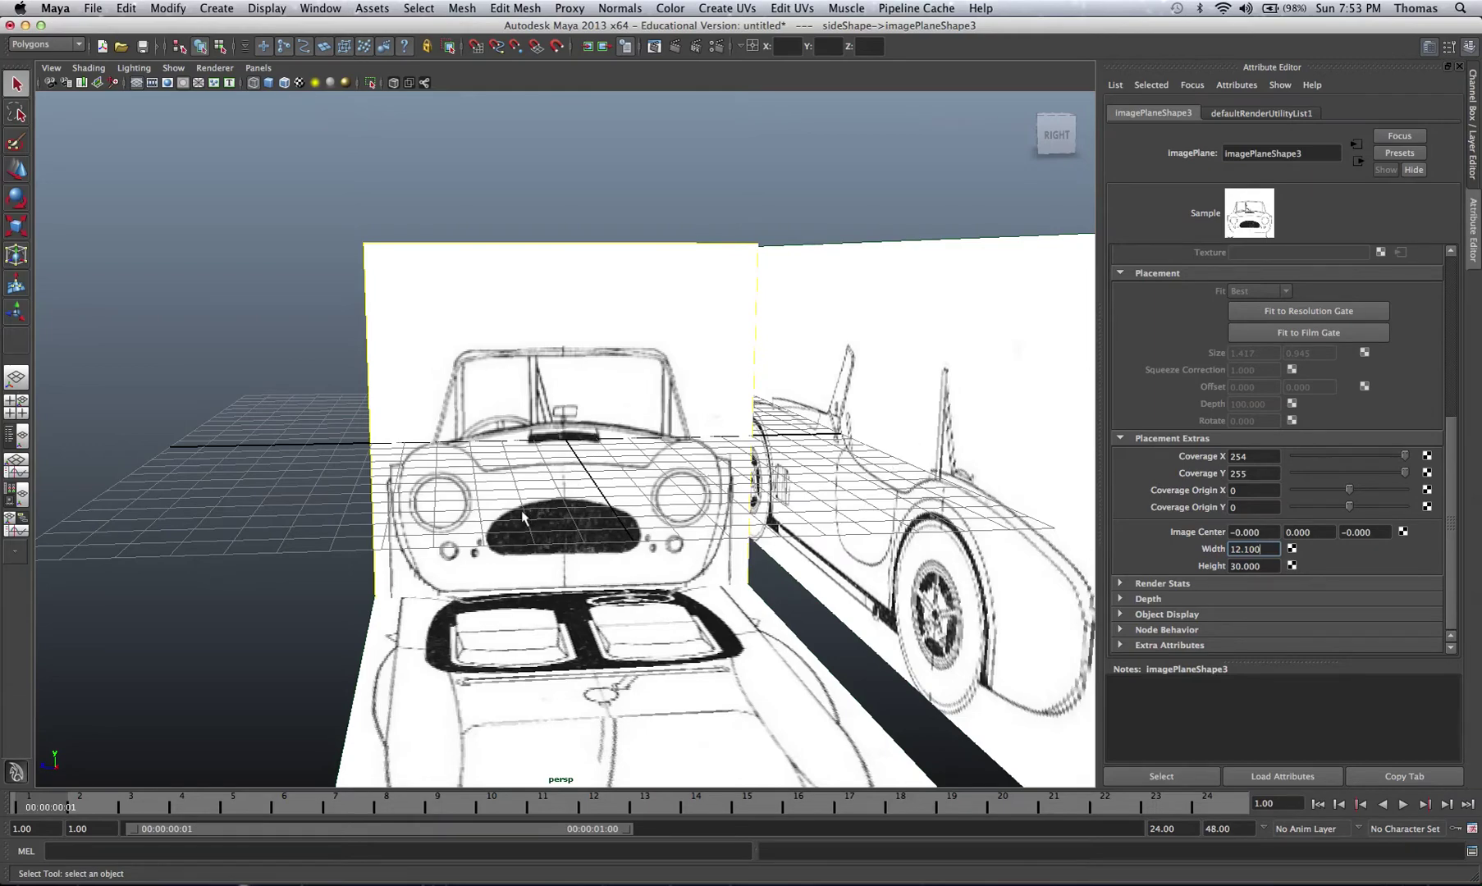
alt+drag(522, 517, 832, 487)
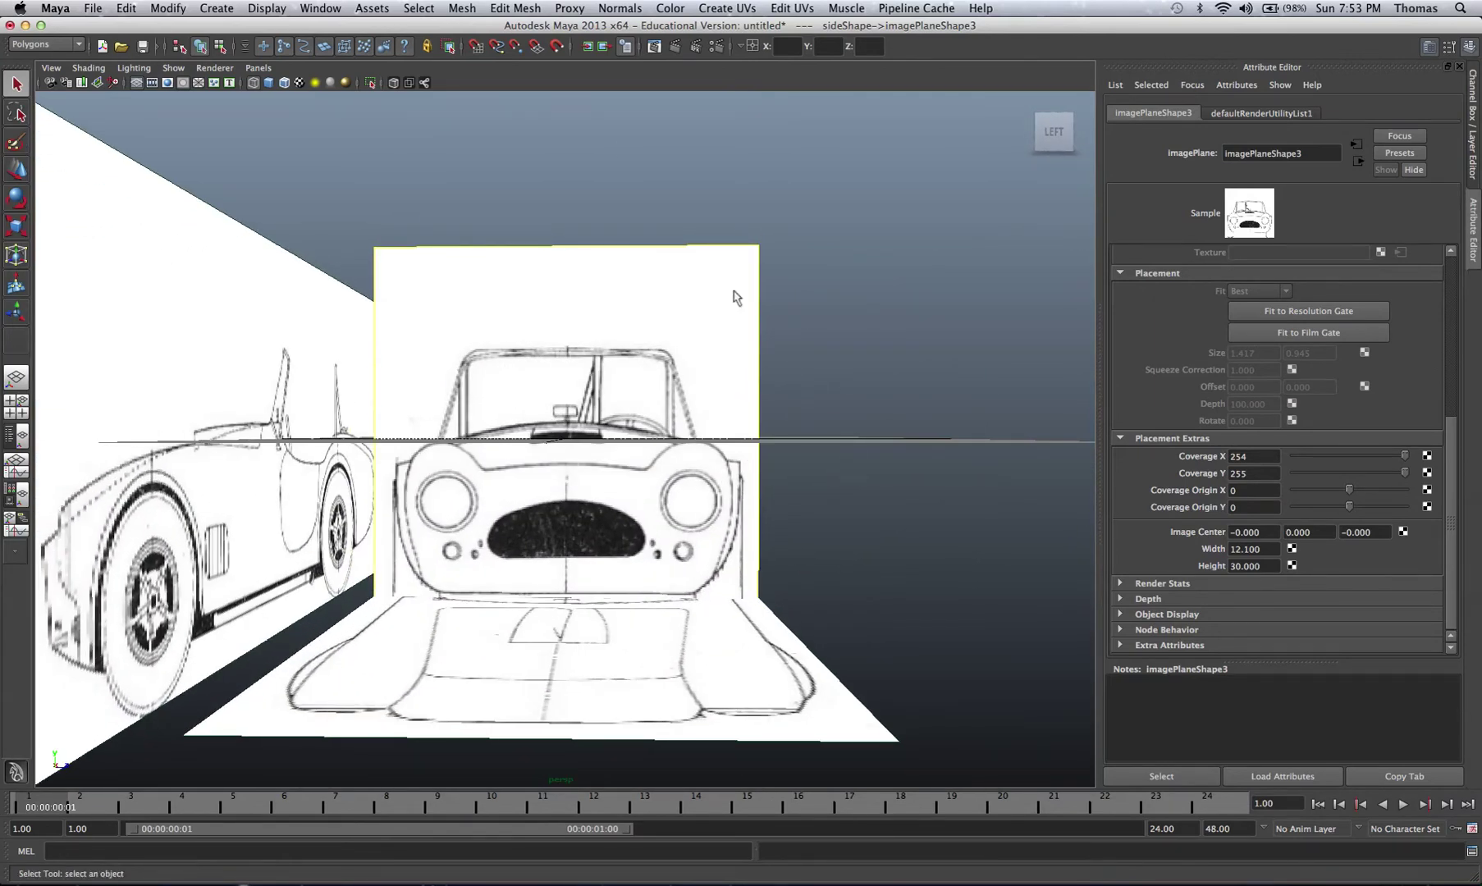
Create a polygon plane from Polygon Primitives and draw it out on the grid.
click(229, 14)
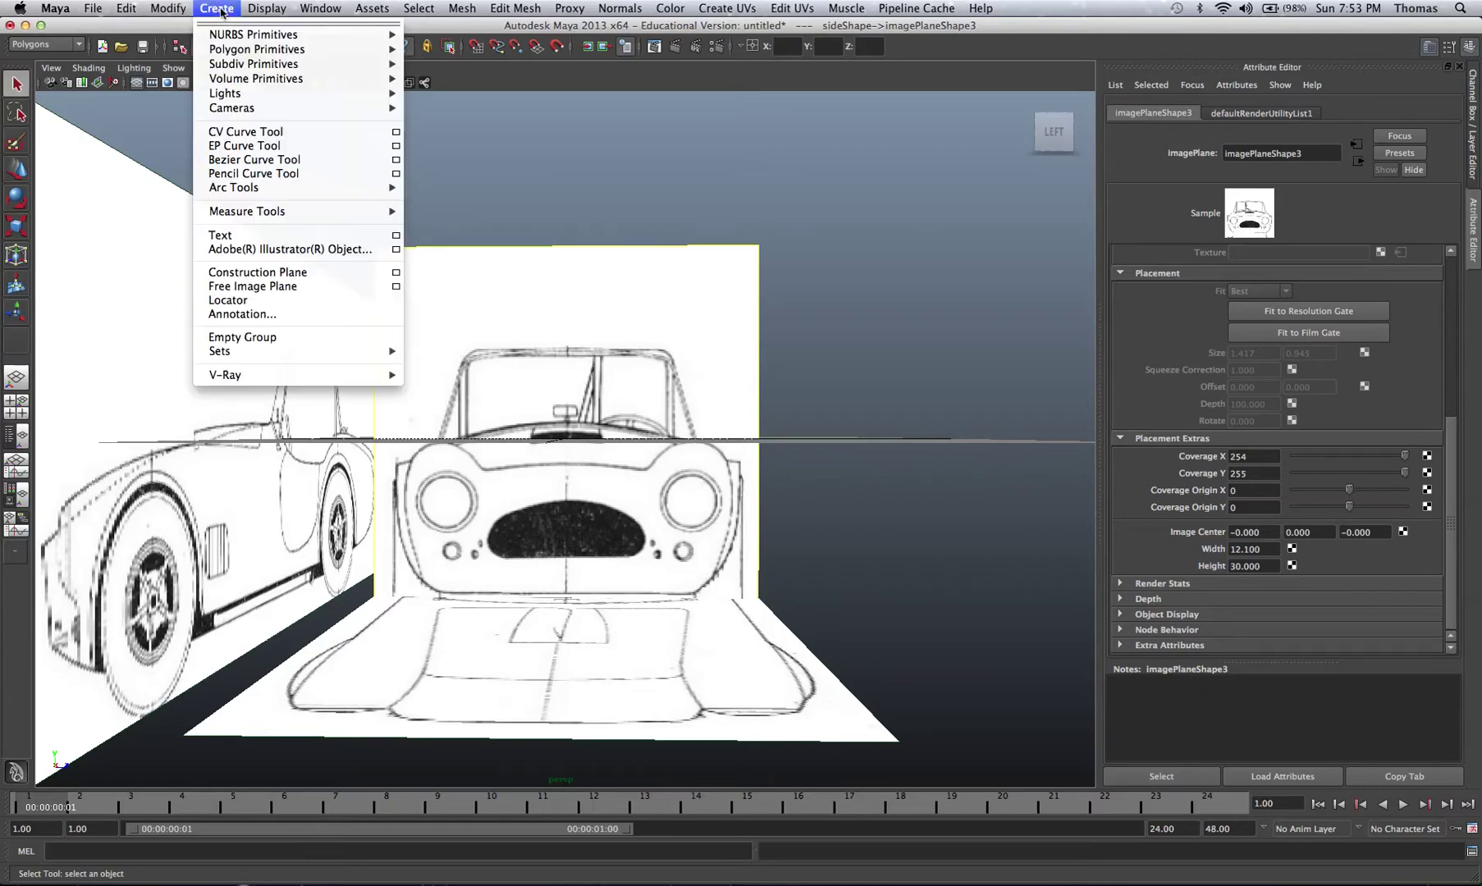
mouse_move(242, 51)
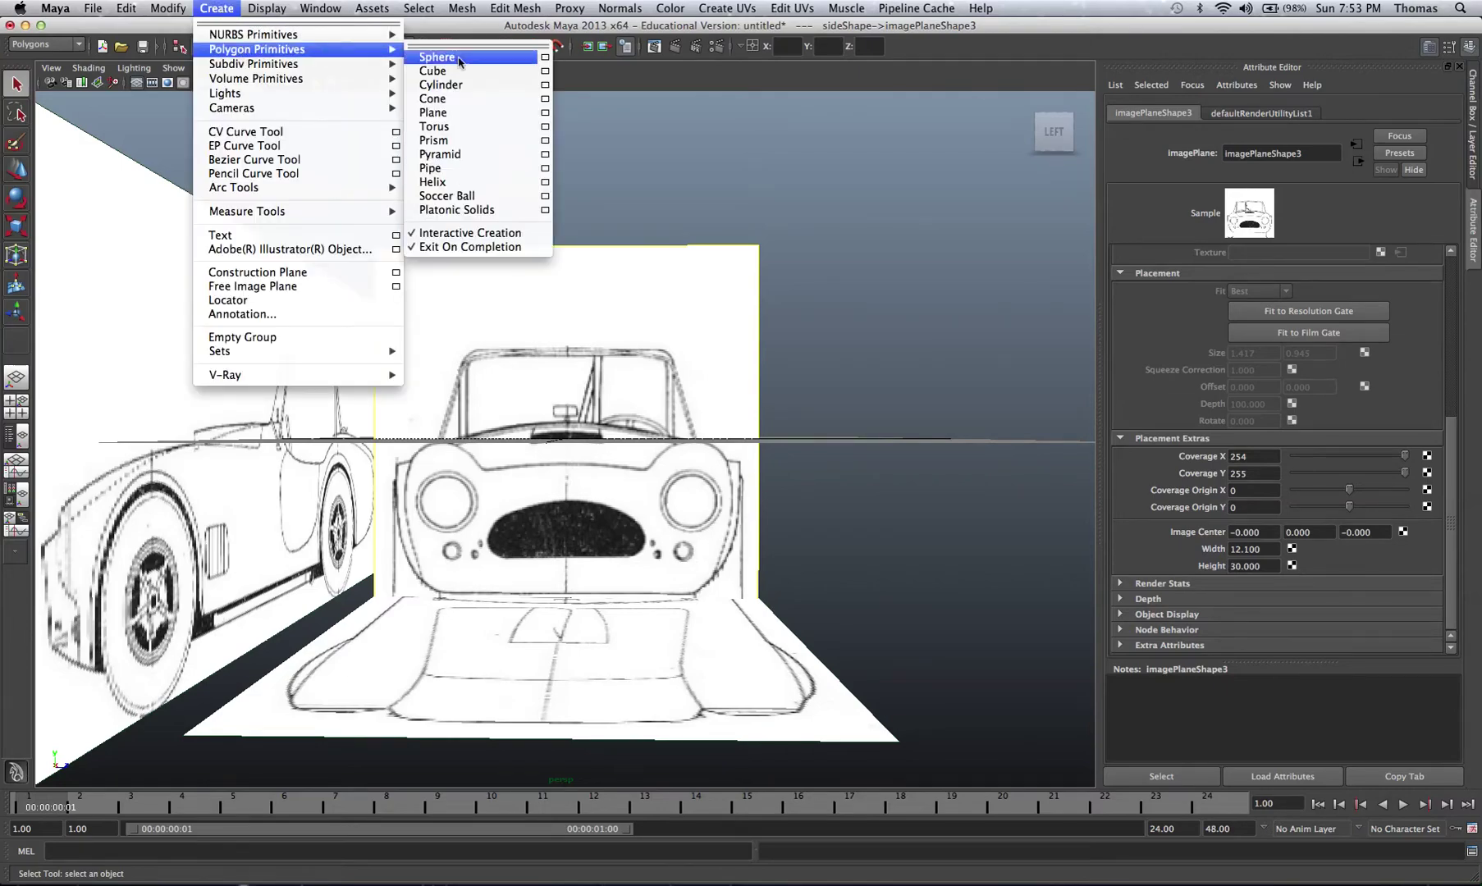
click(490, 95)
alt+drag(798, 331, 512, 454)
mouse_move(170, 448)
mouse_down()
mouse_move(197, 484)
mouse_move(1064, 630)
mouse_move(1120, 593)
mouse_up()
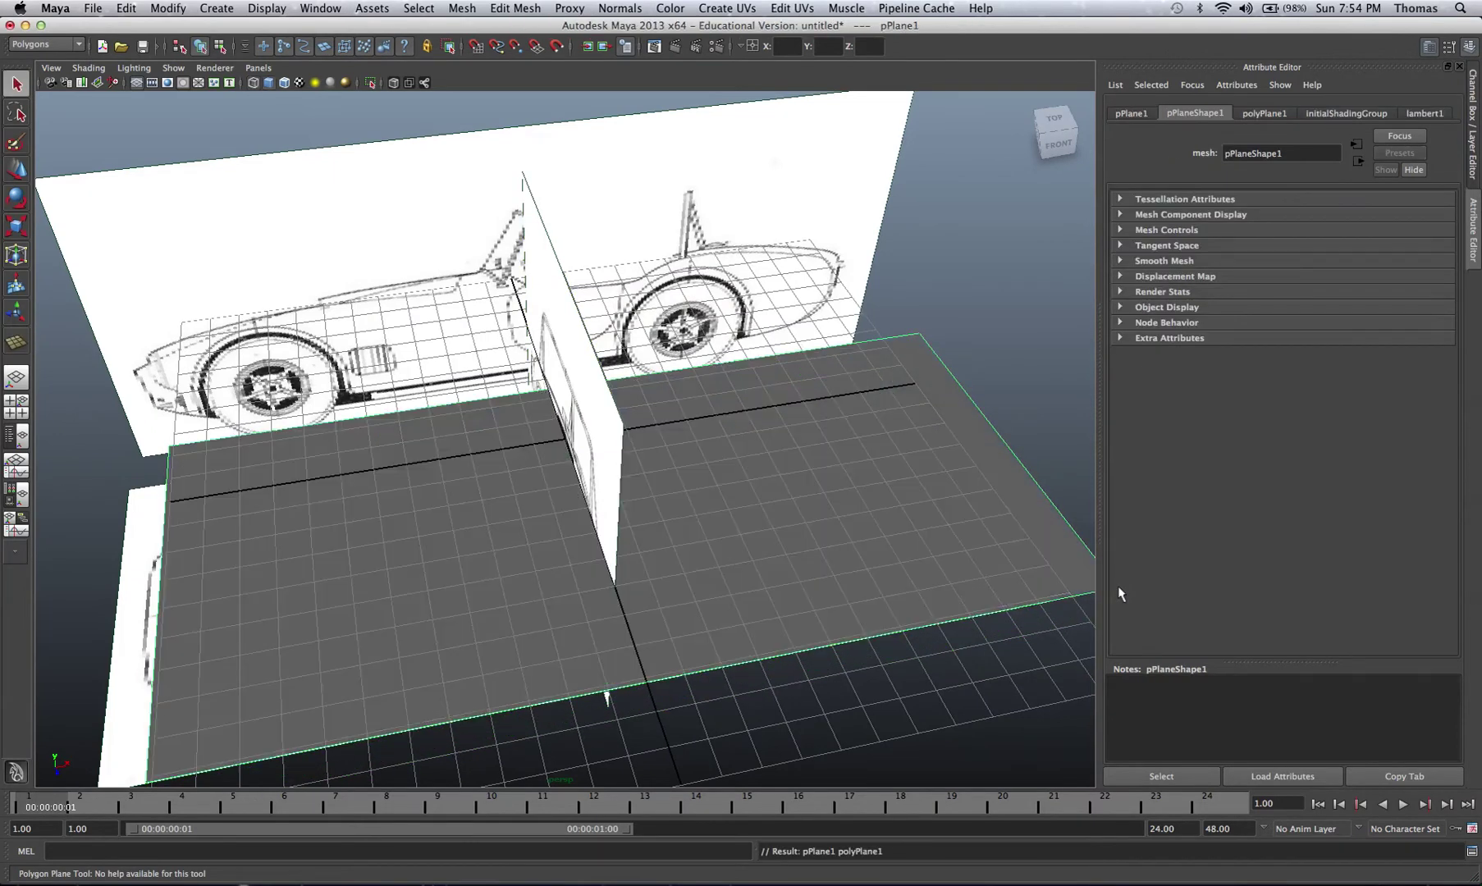
Enlarge the new plane and raise it up among the blueprint planes.
key(r)
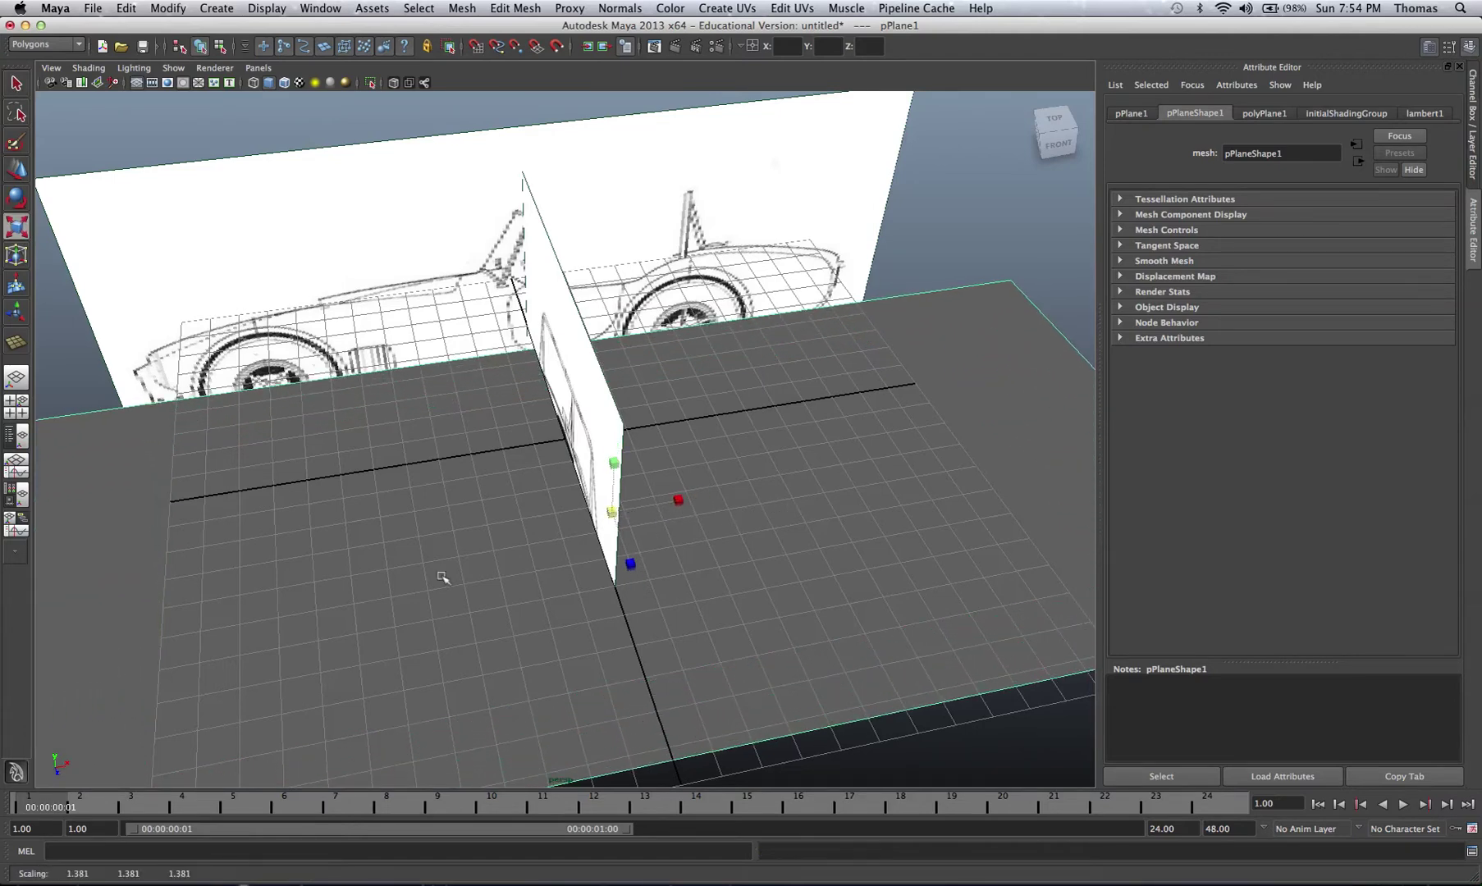
alt+drag(440, 575, 578, 539)
key(w)
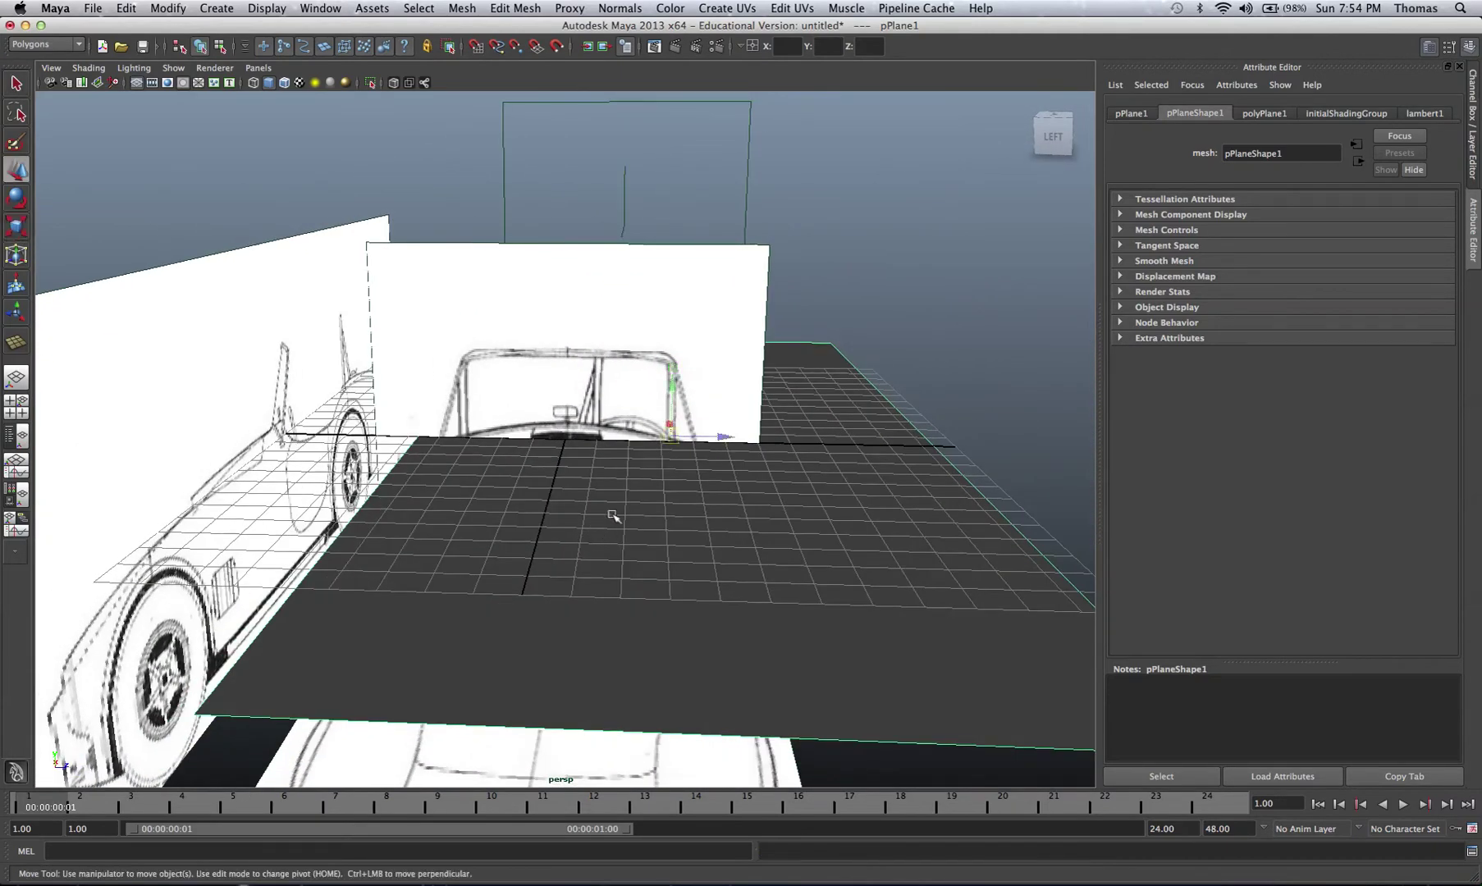
drag(723, 443, 526, 436)
alt+drag(630, 464, 558, 456)
drag(461, 390, 414, 454)
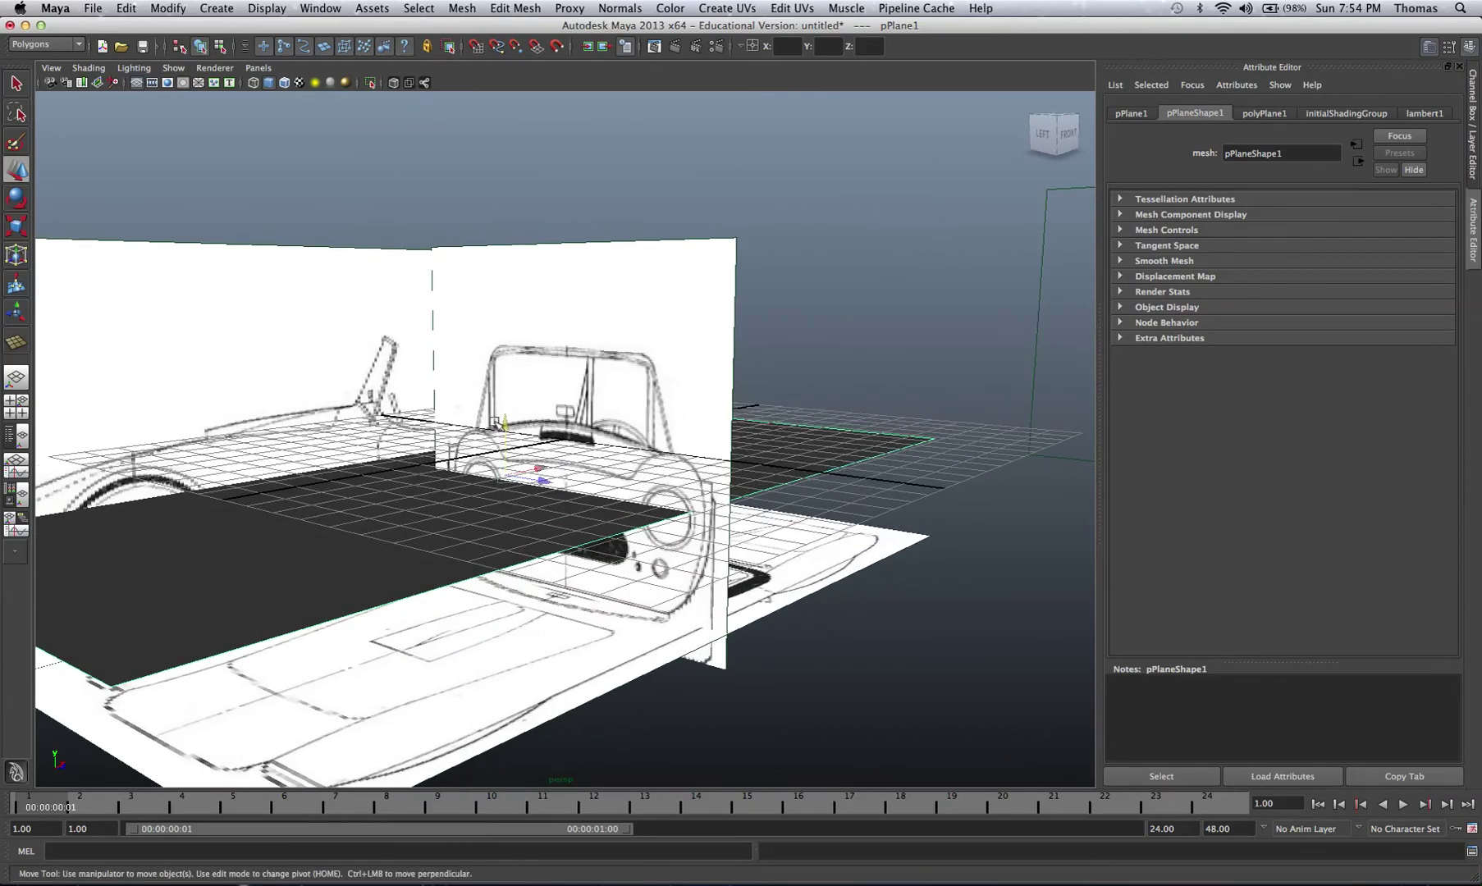
drag(495, 423, 506, 352)
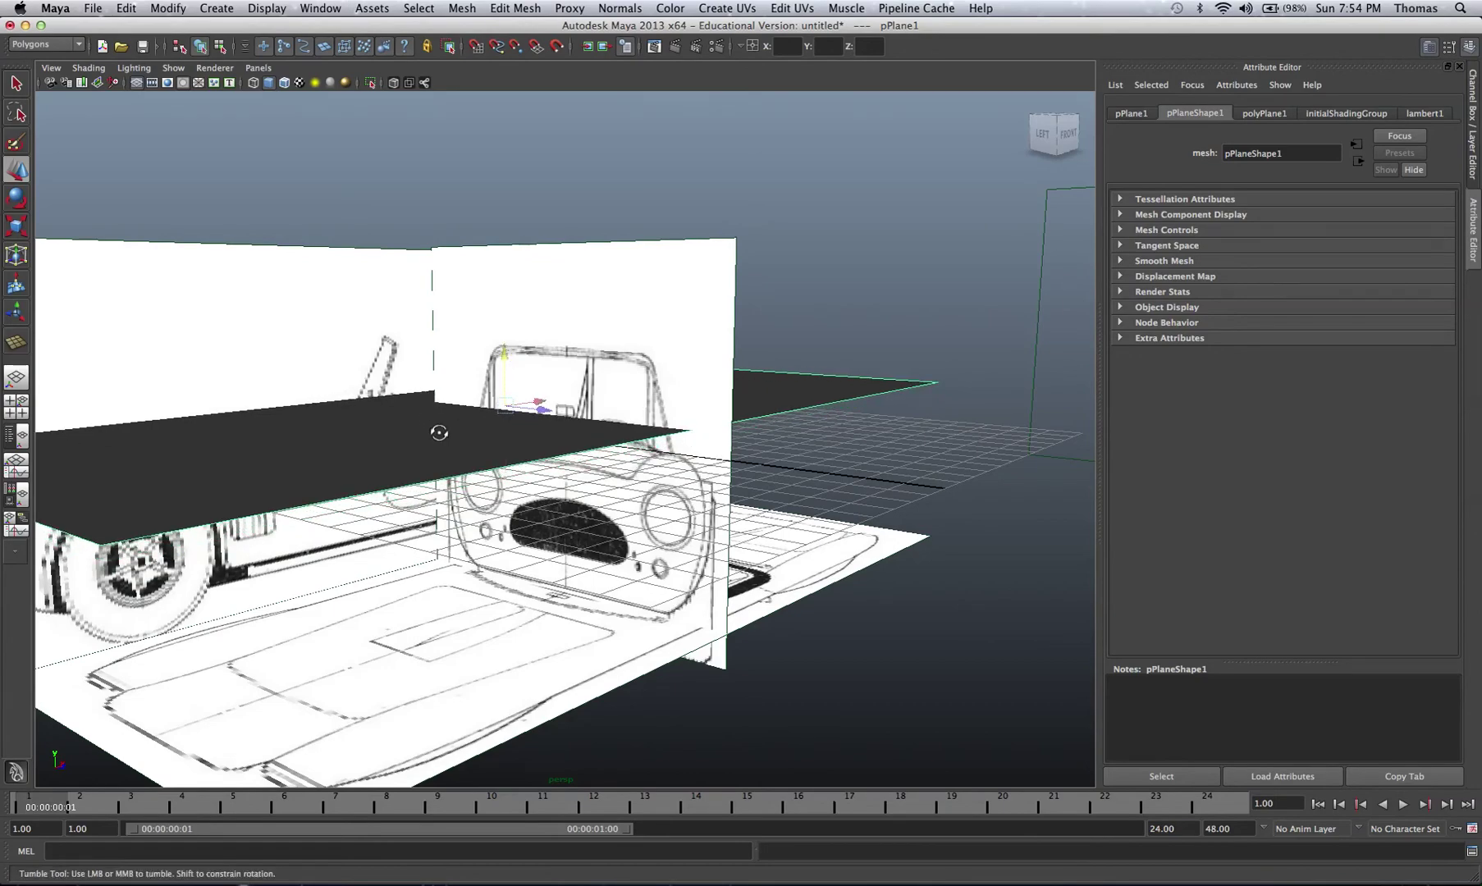
alt+drag(440, 431, 362, 408)
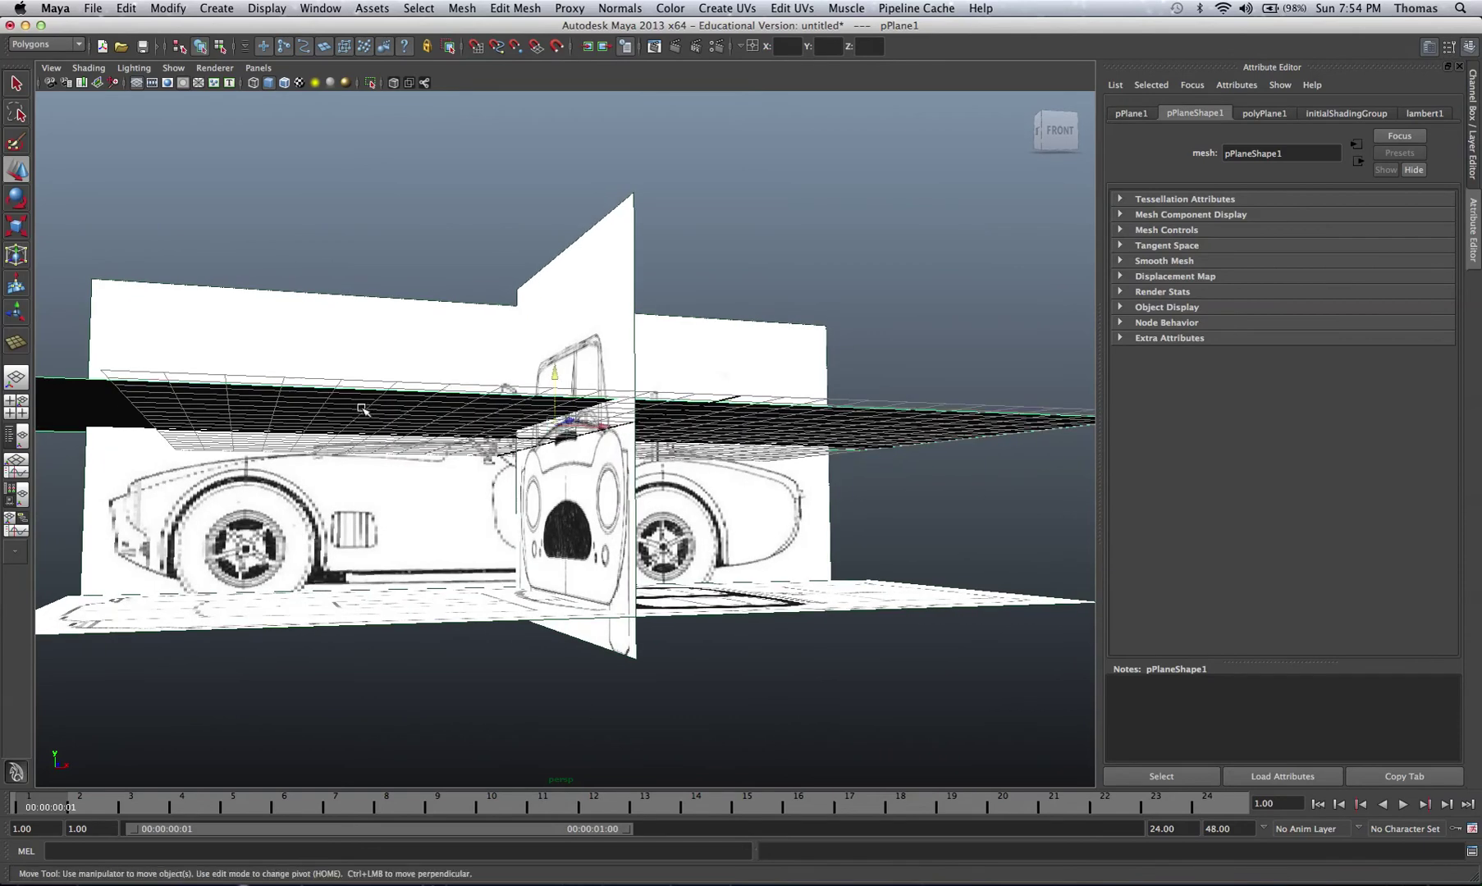
alt+drag(558, 379, 526, 517)
Tilt pPlane1 roughly upright, about 97.8° on X, in the maximized perspective view.
key(space)
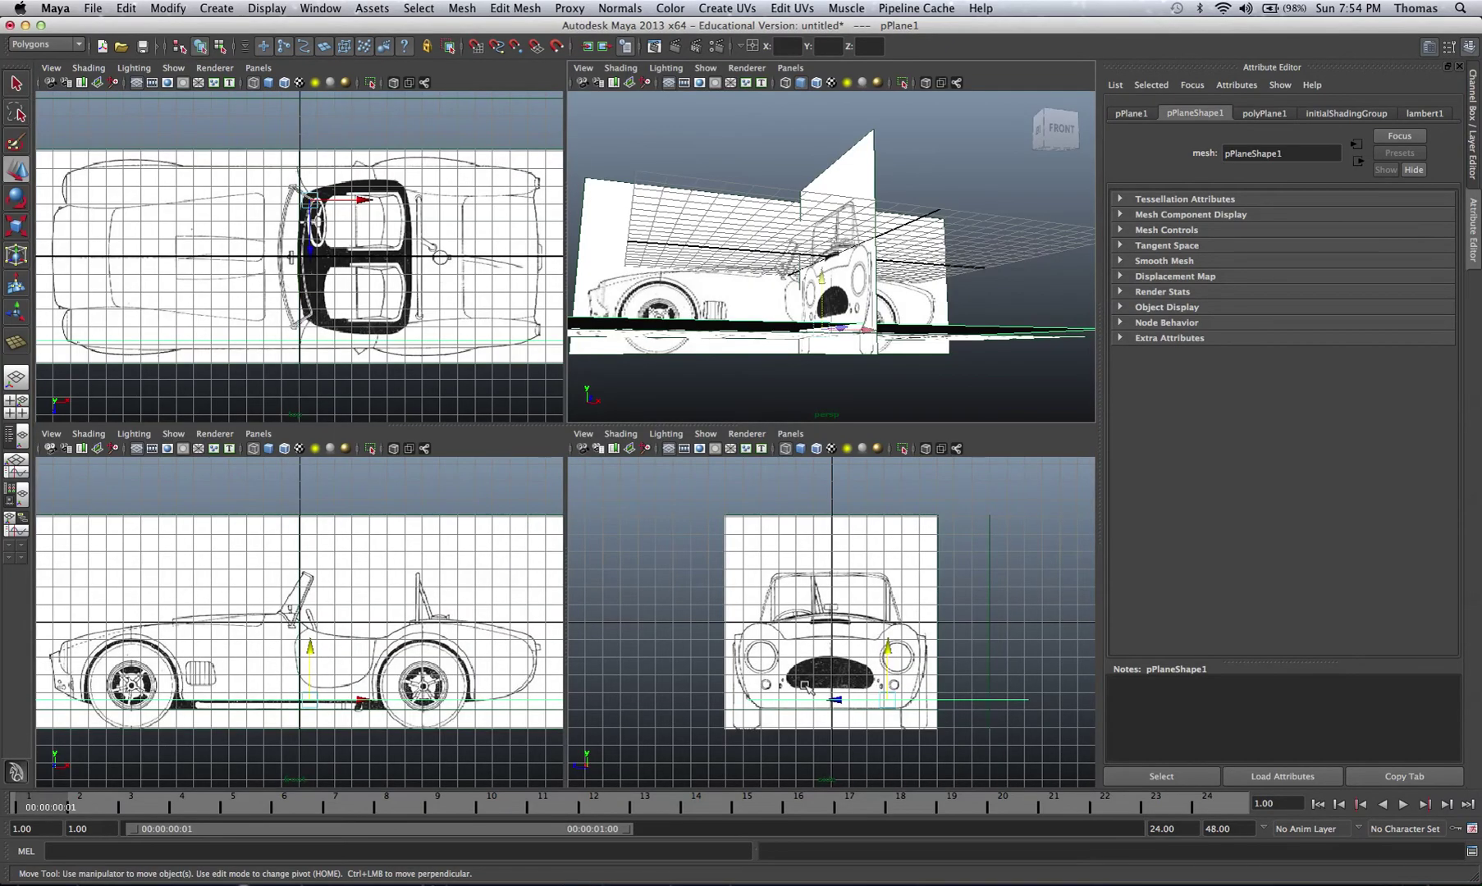
key(space)
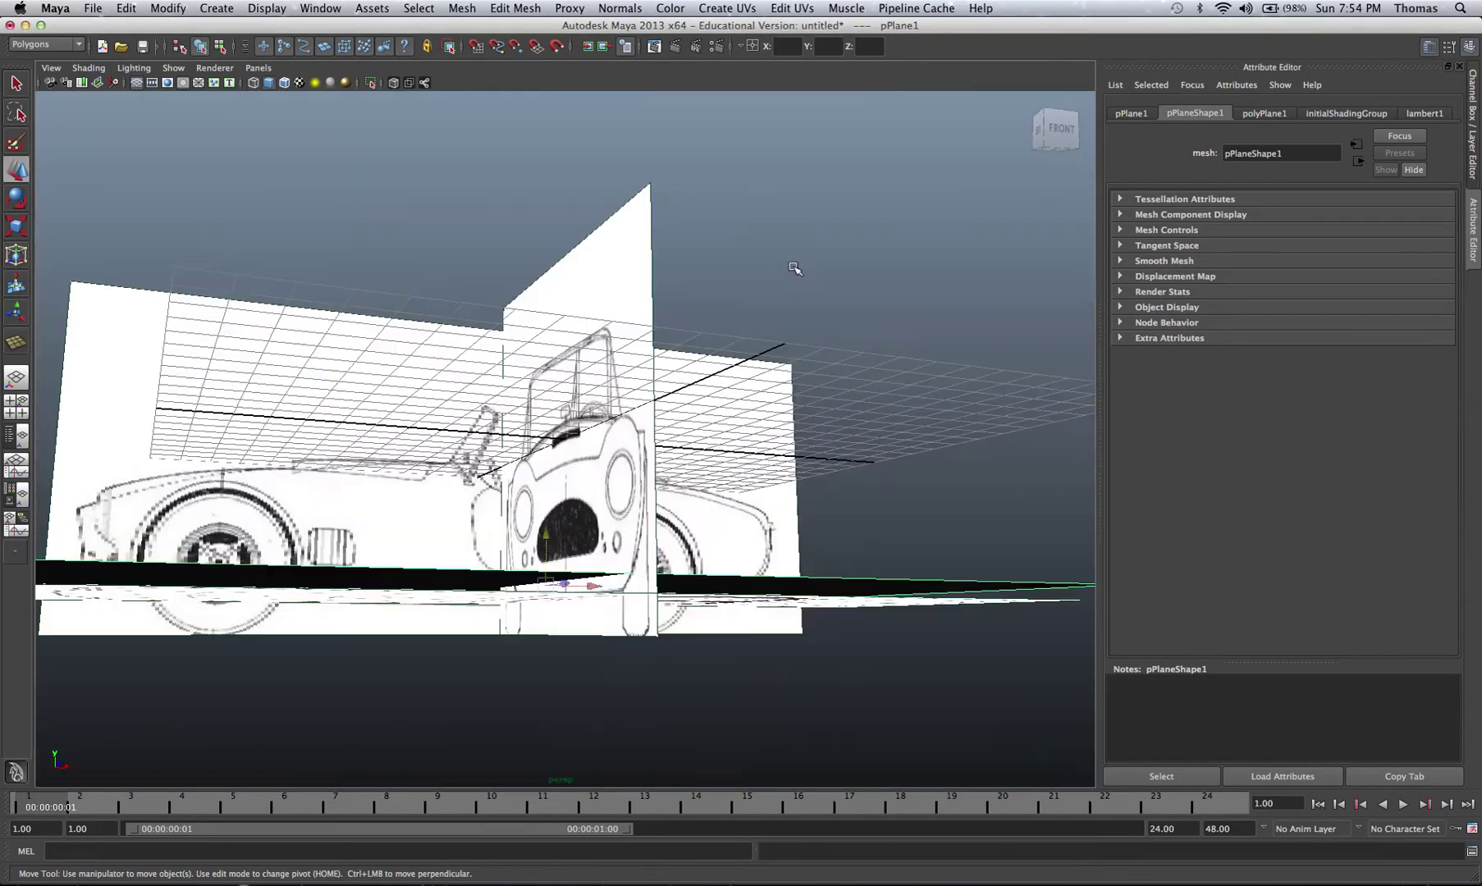
alt+drag(653, 435, 656, 496)
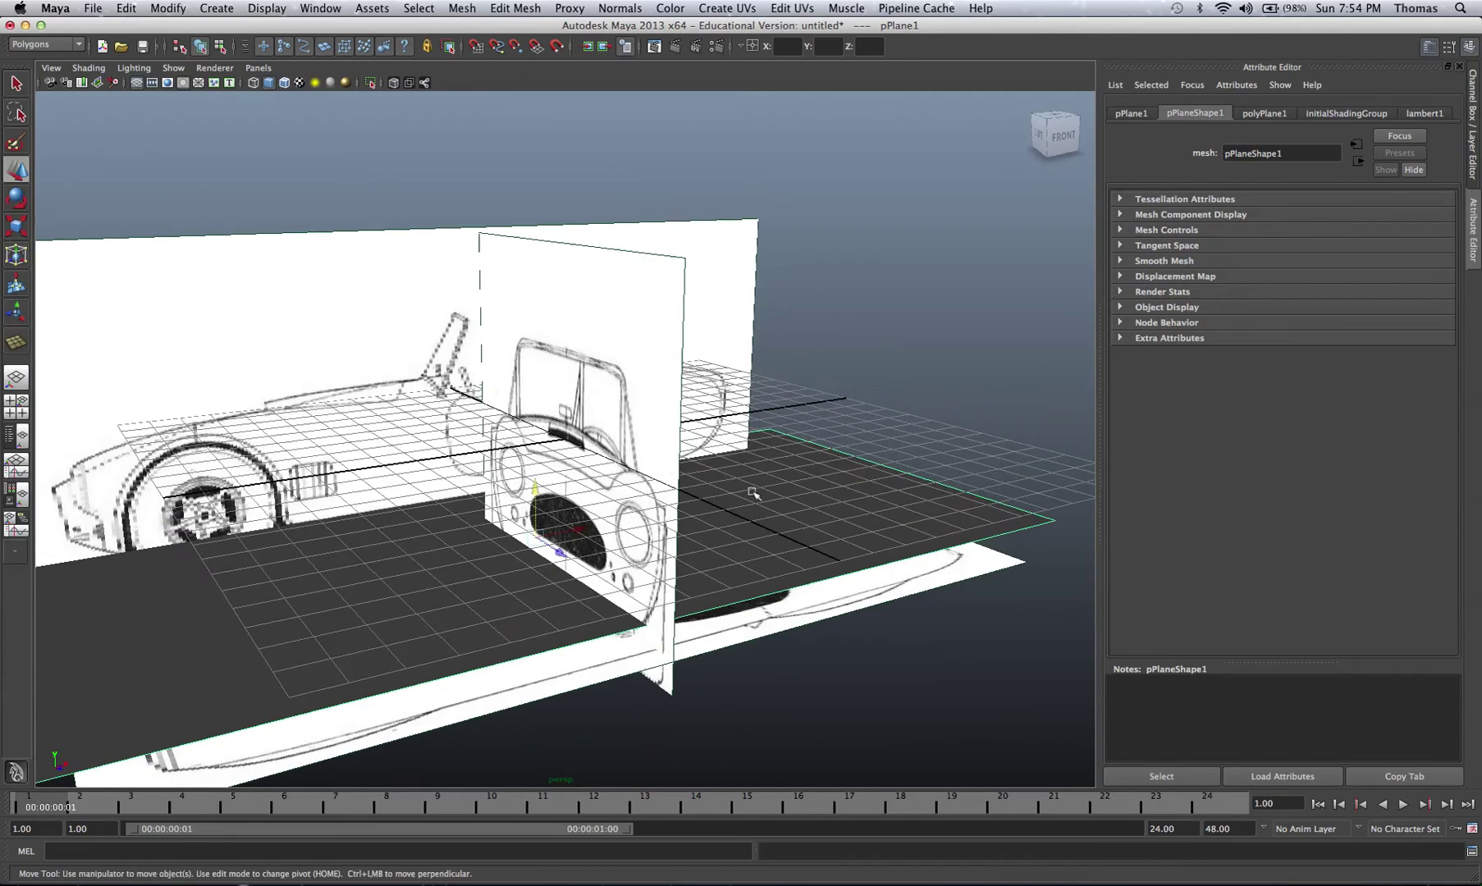
key(e)
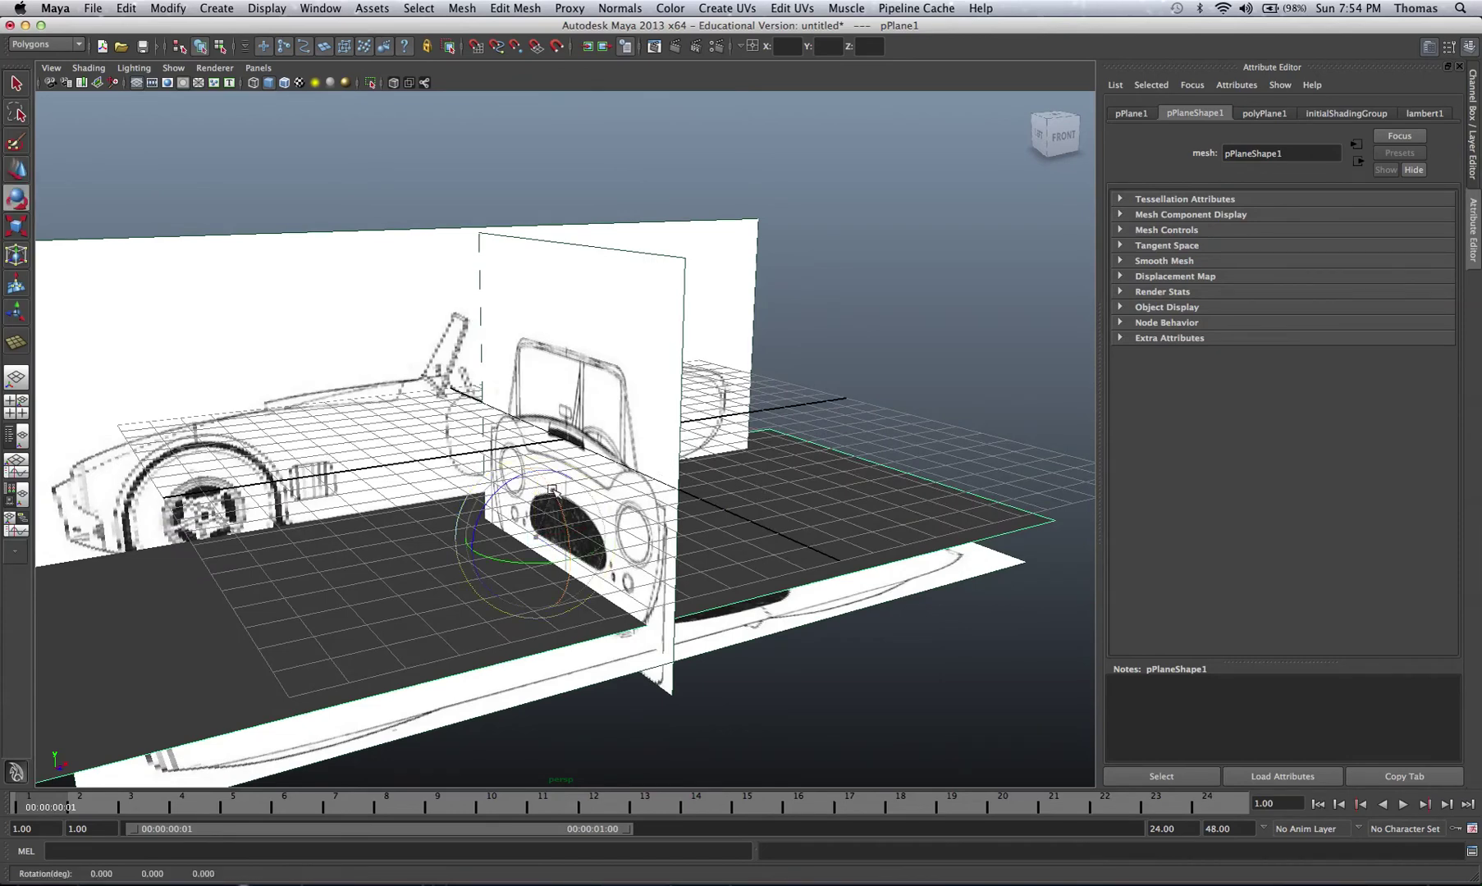
mouse_move(563, 607)
mouse_down()
mouse_move(570, 628)
mouse_move(566, 585)
mouse_up()
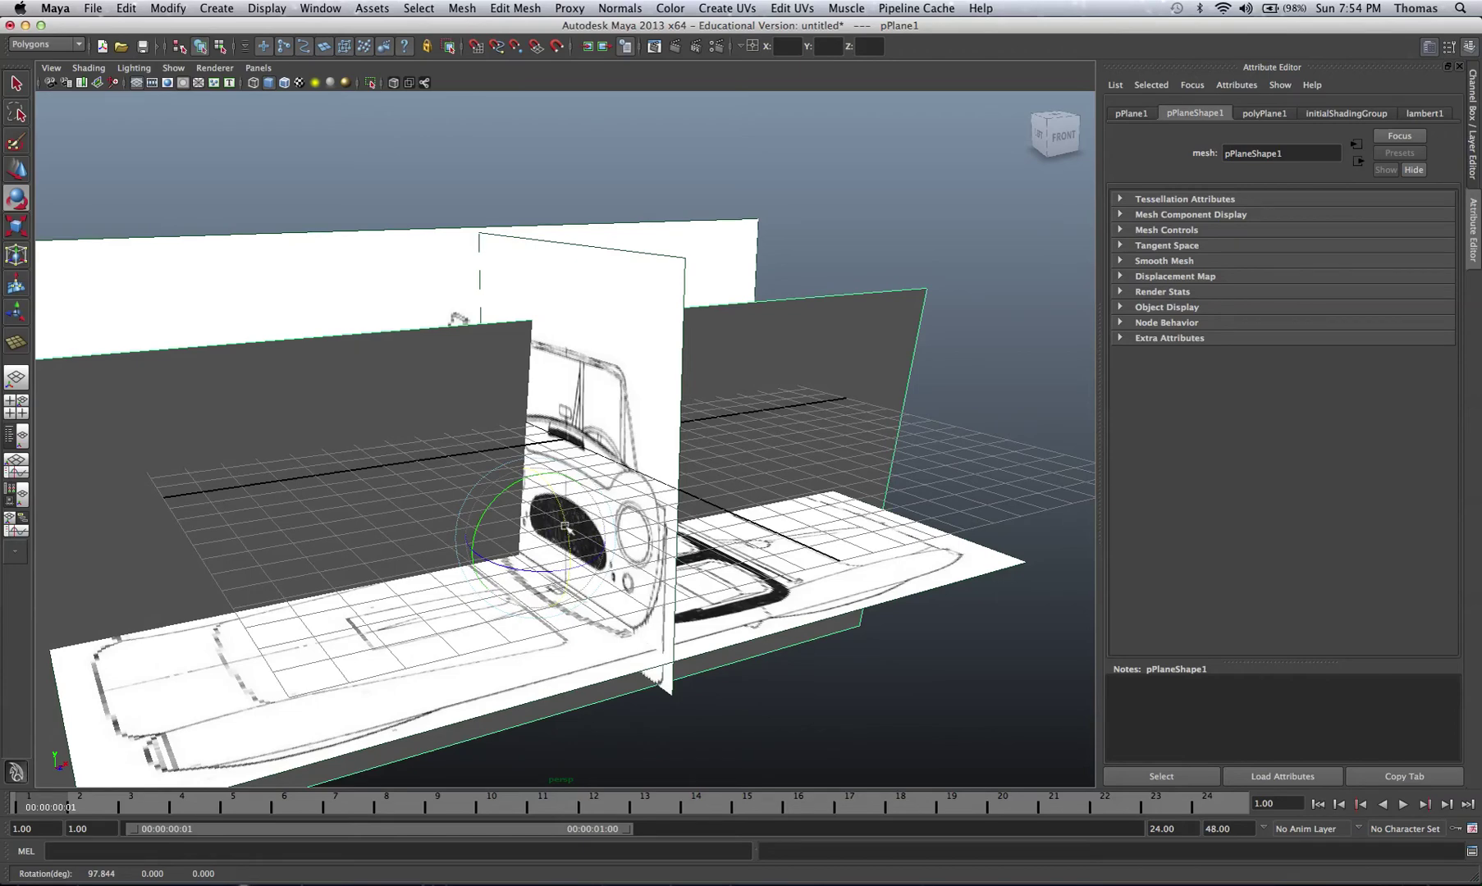
drag(565, 526, 563, 516)
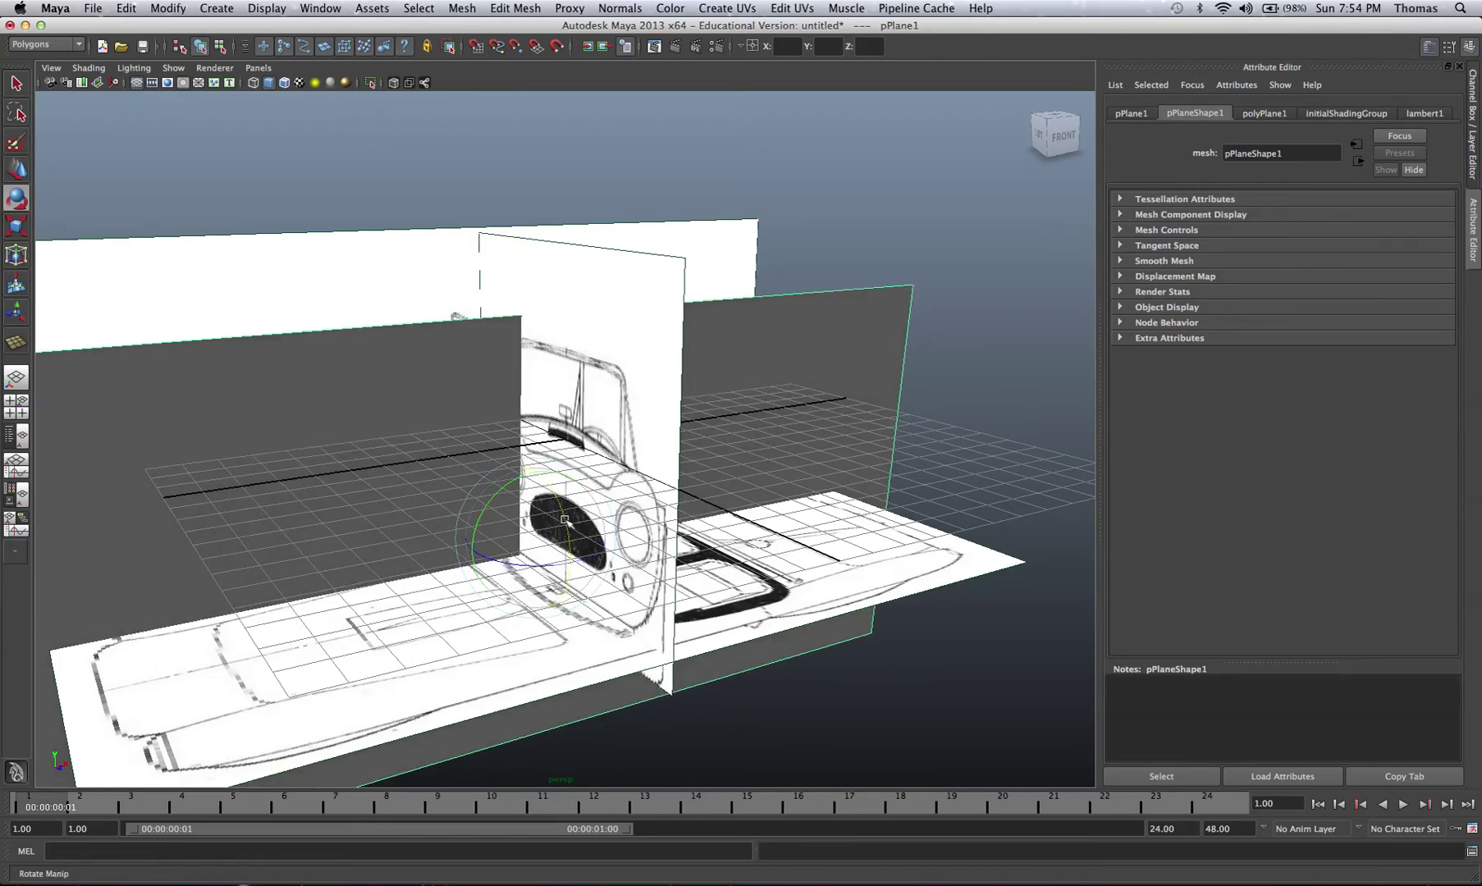
Set pPlane1's Rotate X to exactly 90 in the Channel Box.
click(1475, 47)
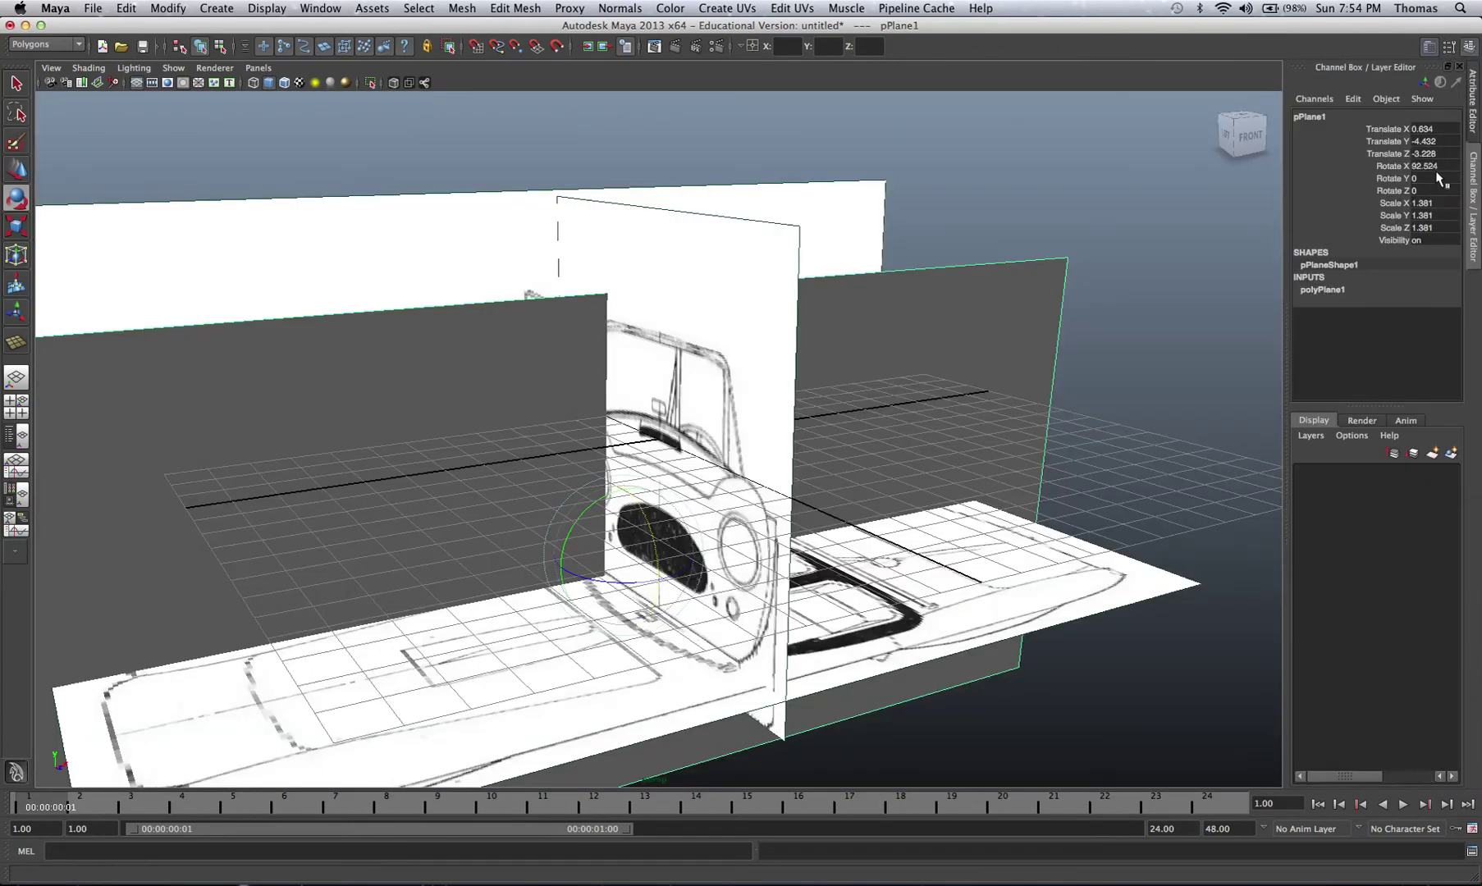
double_click(1451, 166)
text(90)
key(Return)
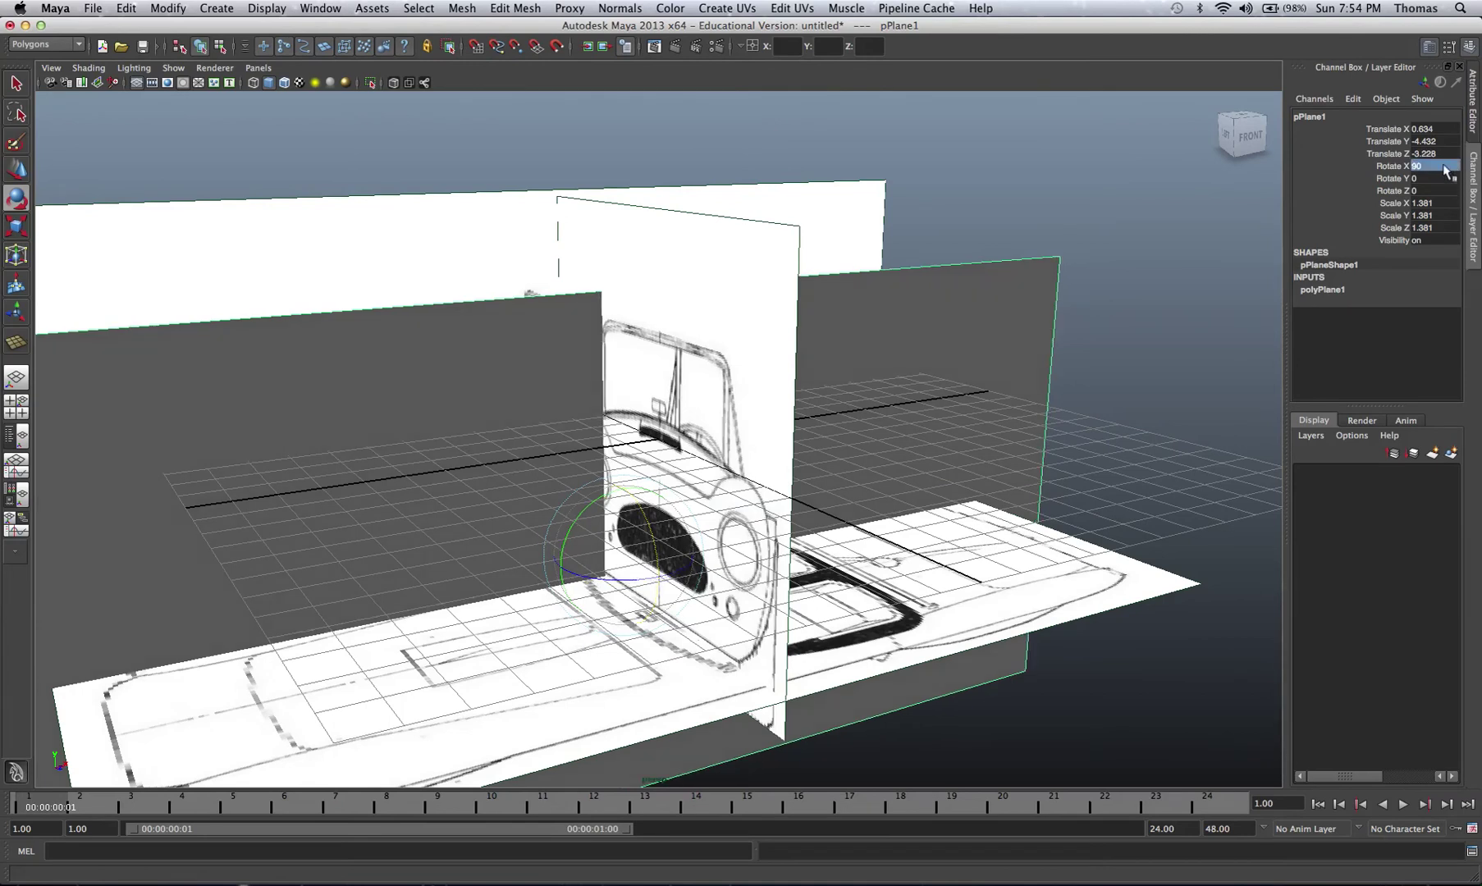
Push pPlane1 back along Z to about -5.47, then select the front blueprint plane.
click(906, 215)
click(926, 286)
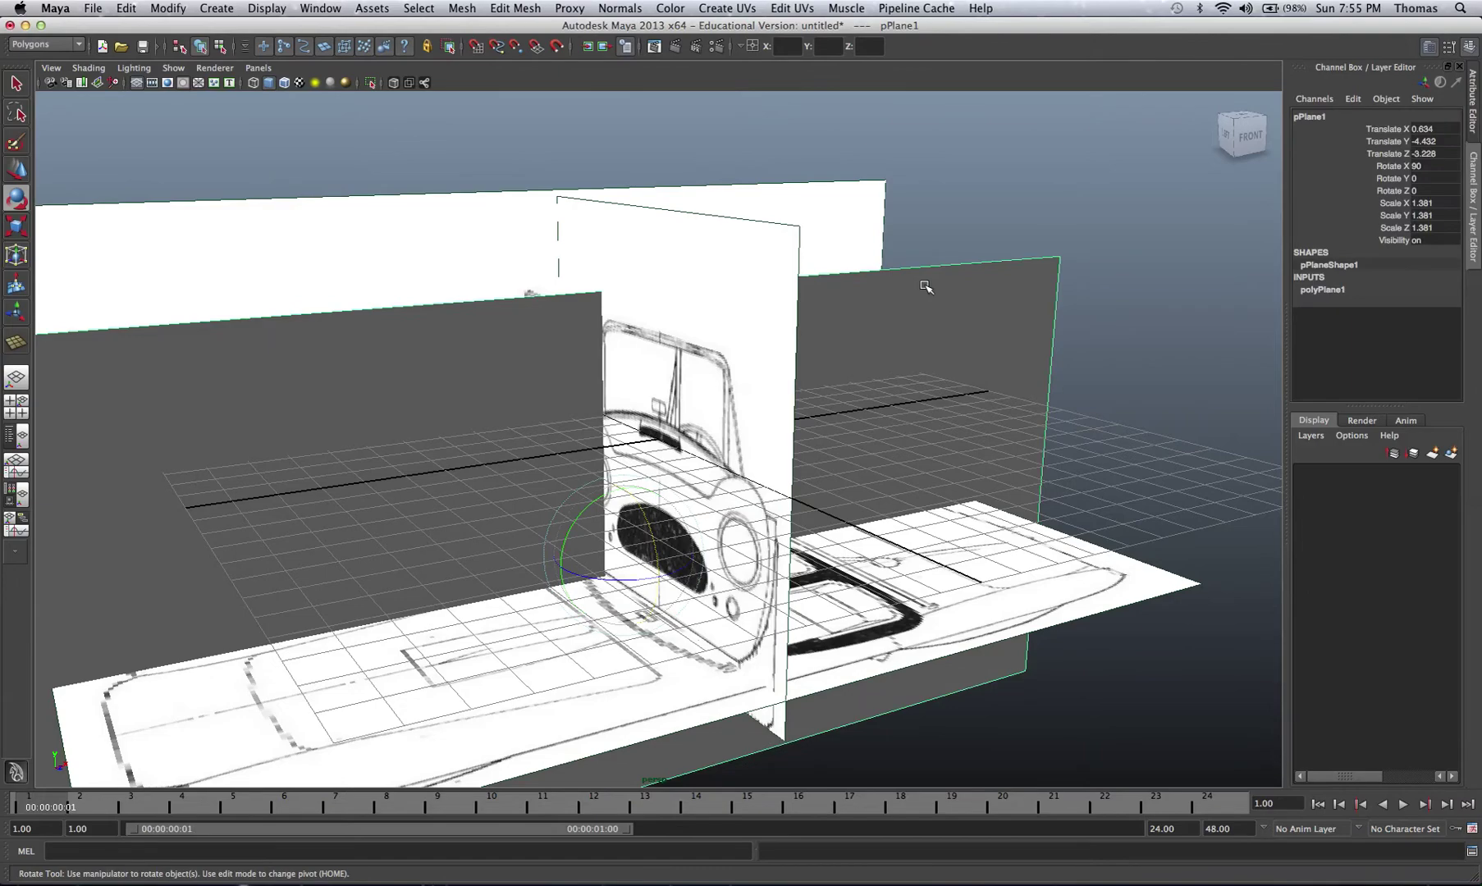
key(w)
alt+drag(926, 286, 698, 529)
drag(566, 514, 534, 514)
alt+drag(727, 349, 549, 336)
click(652, 343)
scroll(519, 382, down, 2)
alt+drag(584, 350, 480, 386)
click(480, 386)
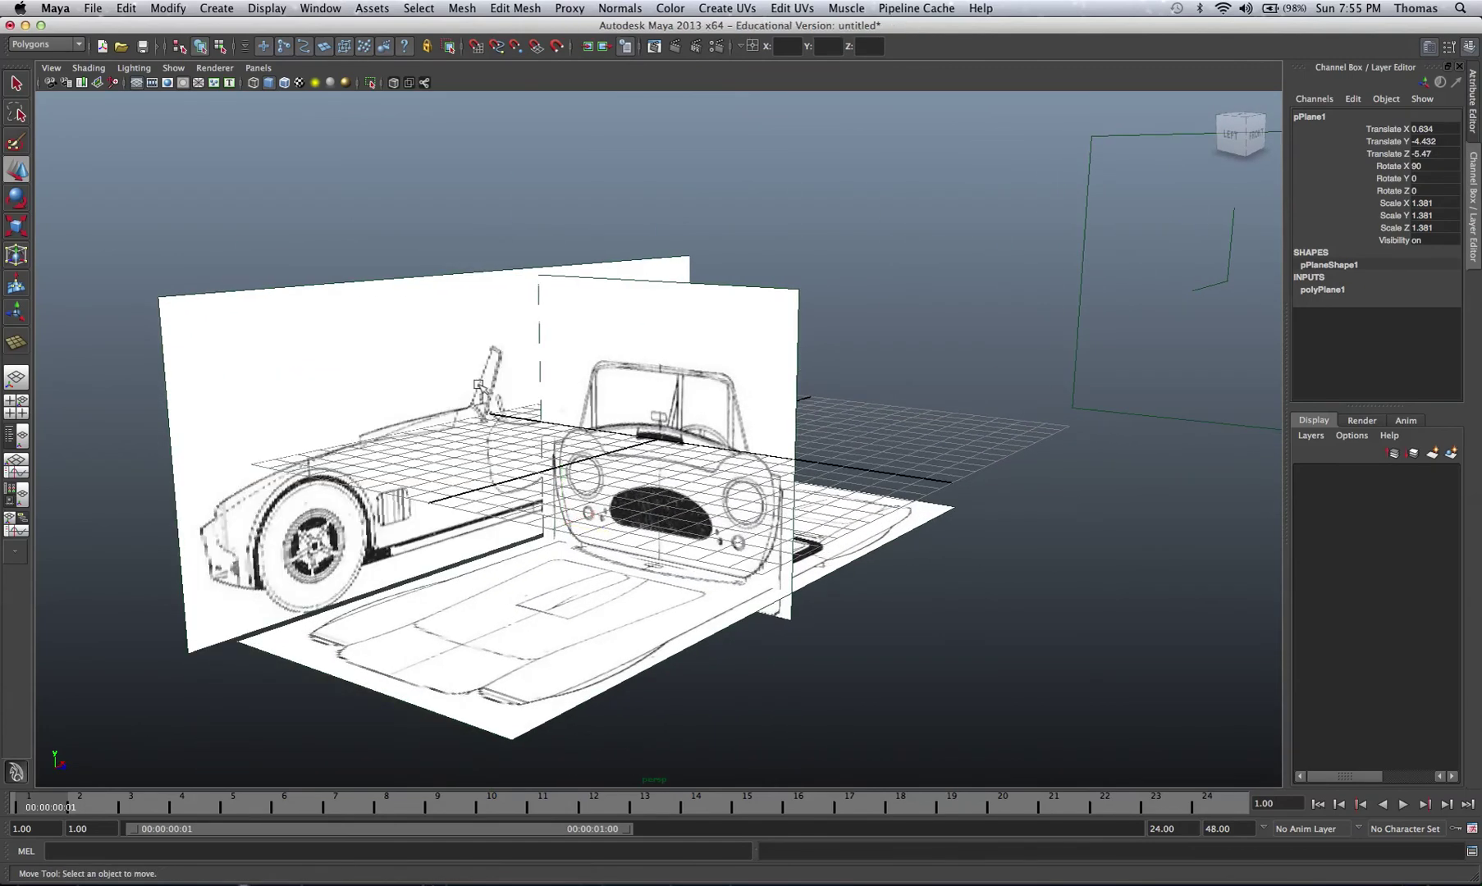
click(762, 289)
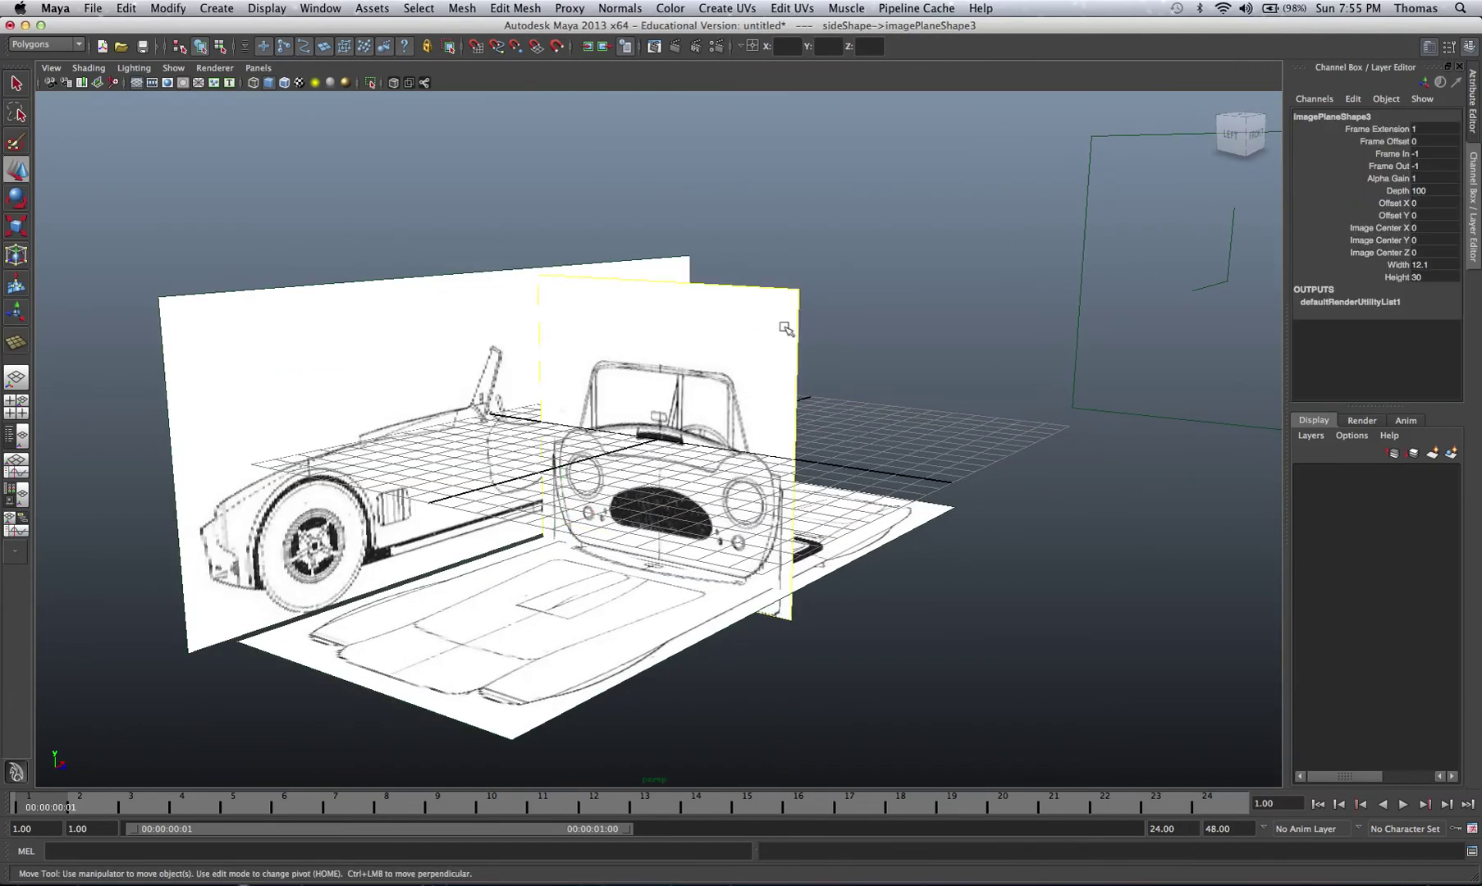
Shift the front.jpg image plane's Image Center X to 14, past the car's nose.
click(1429, 46)
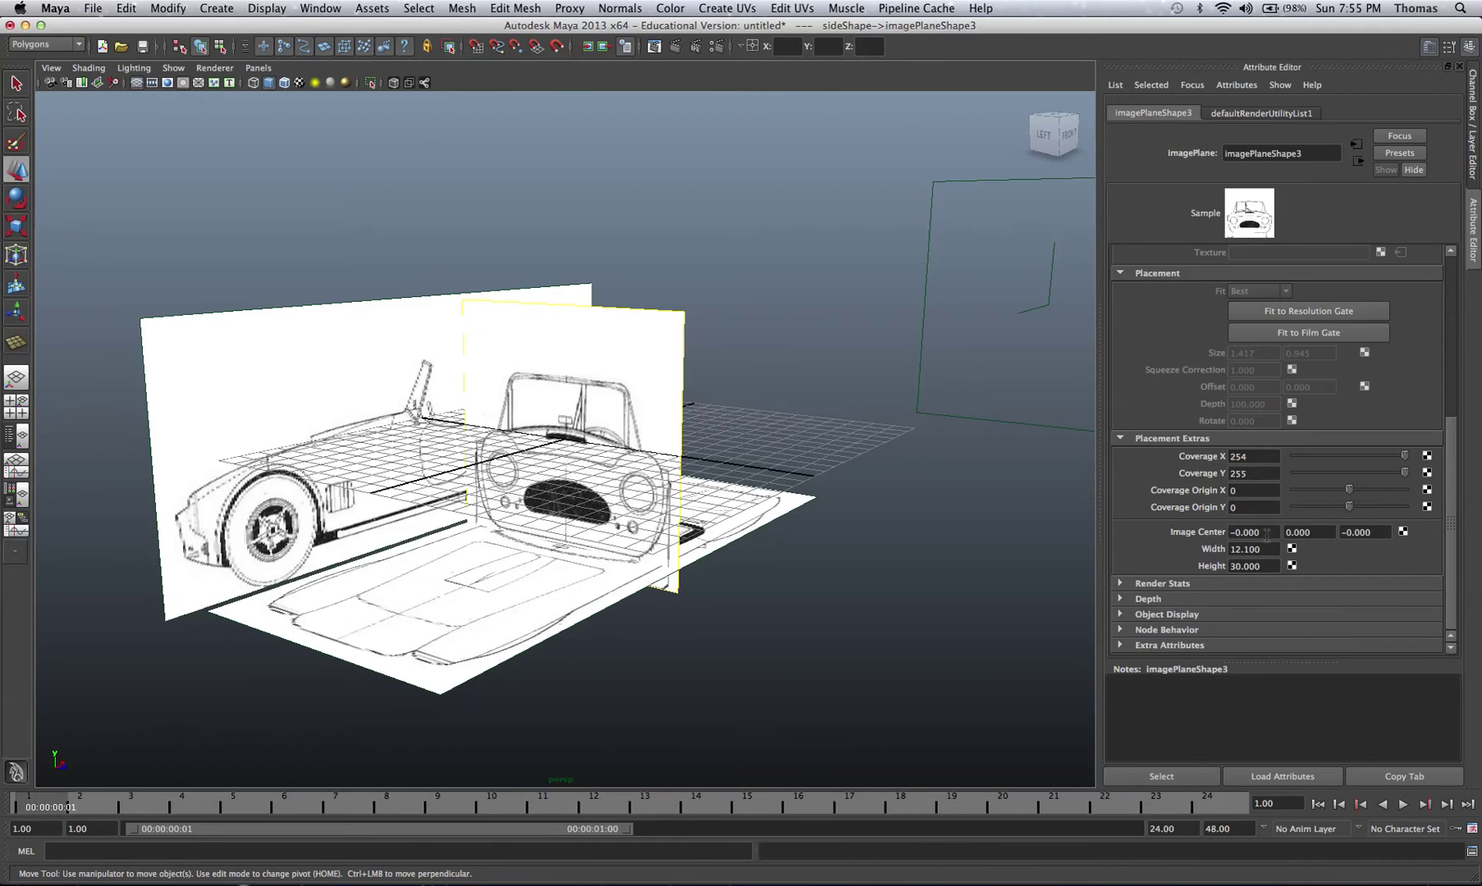
mouse_move(1266, 534)
ctrl+mouse_down()
mouse_move(1222, 534)
mouse_move(1330, 534)
mouse_move(1277, 538)
ctrl+mouse_up()
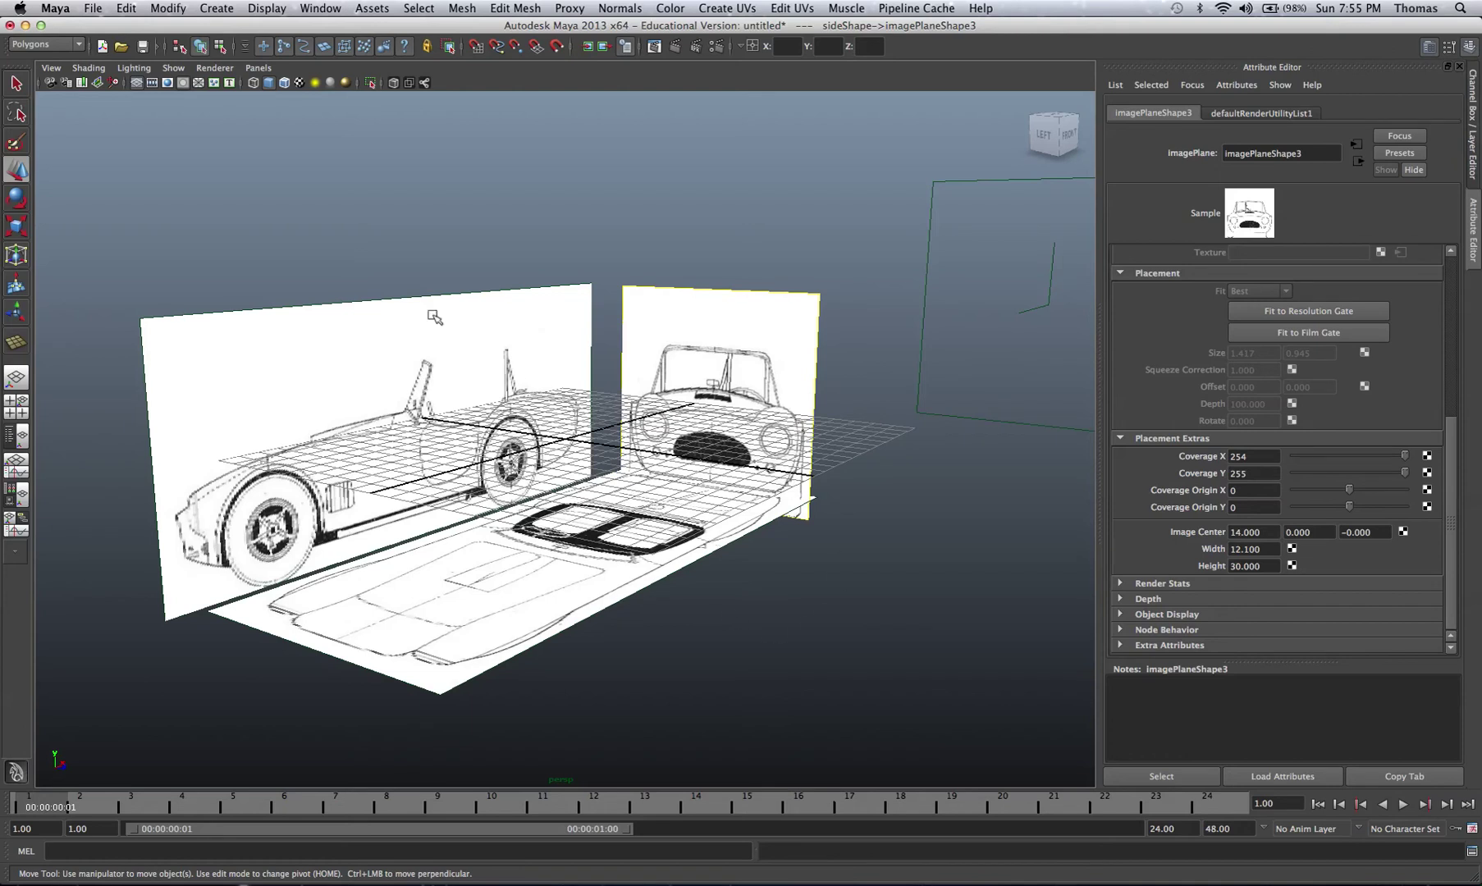
click(172, 69)
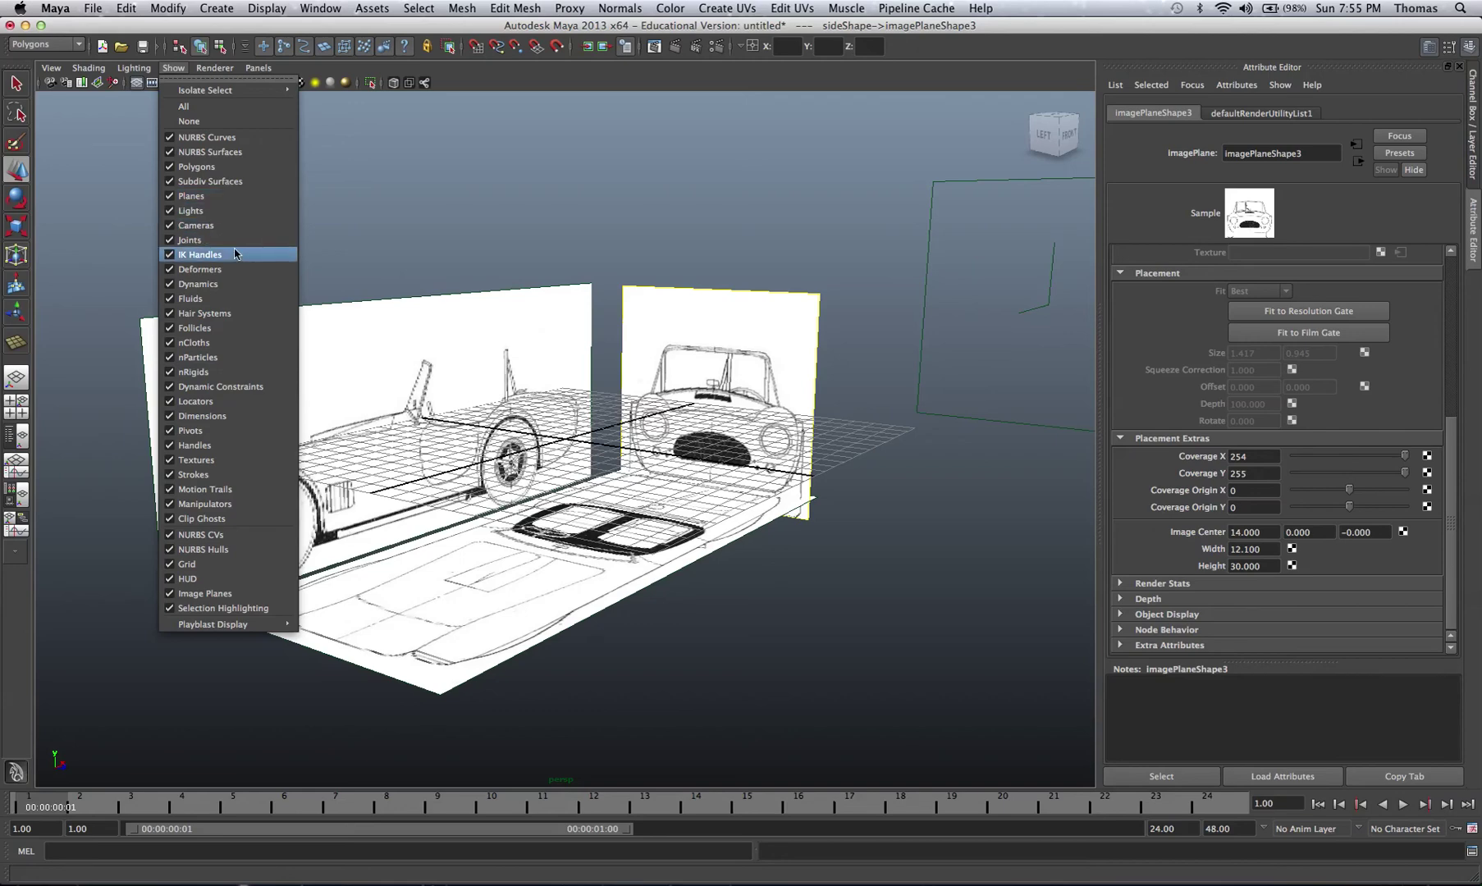
Hide the perspective grid and bring up Save Scene As for a new scene name.
click(253, 563)
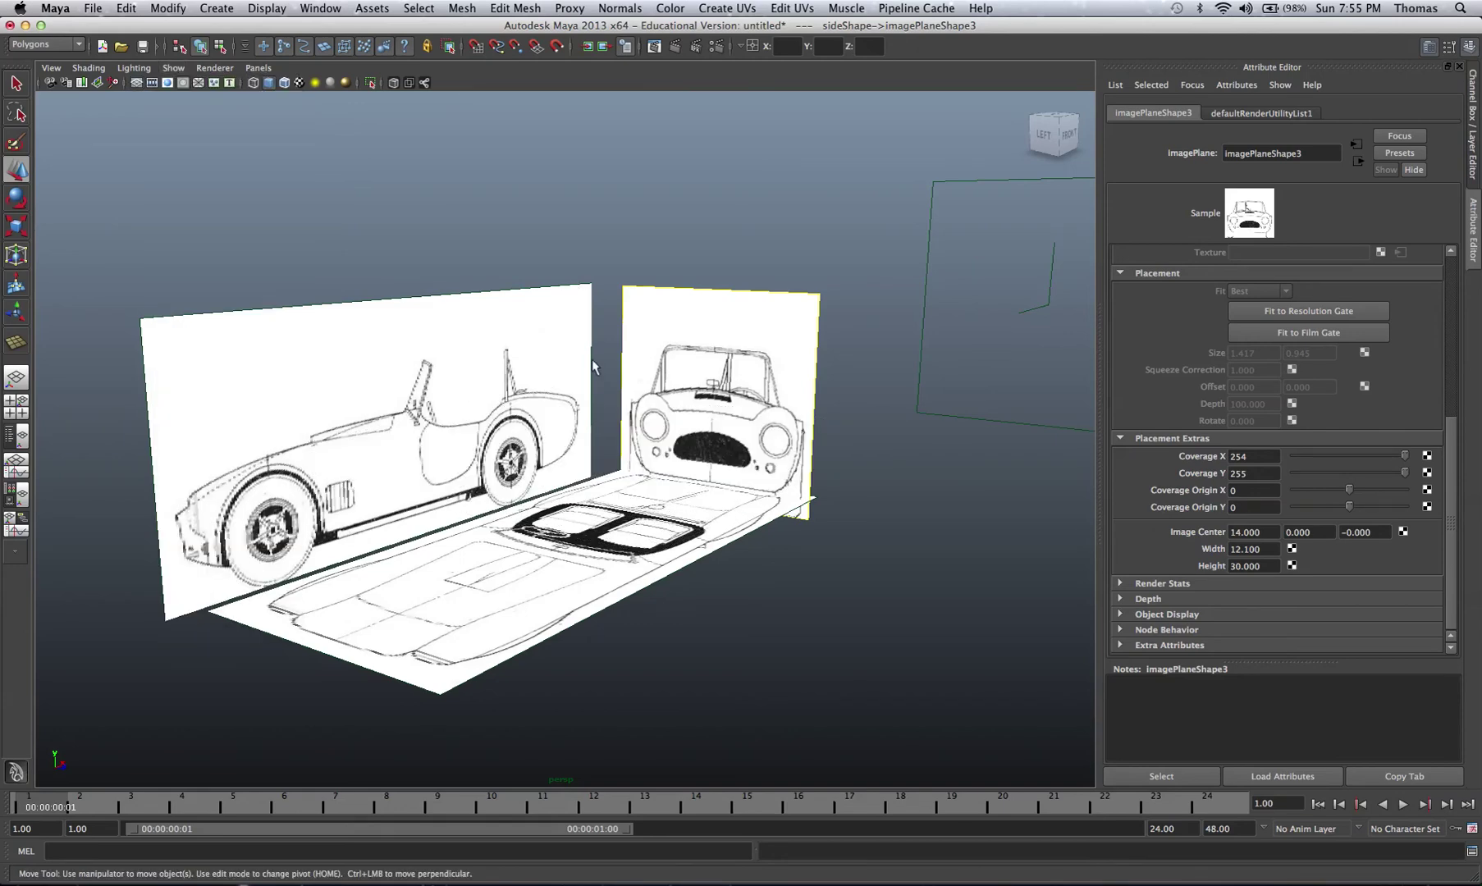
alt+drag(591, 359, 591, 392)
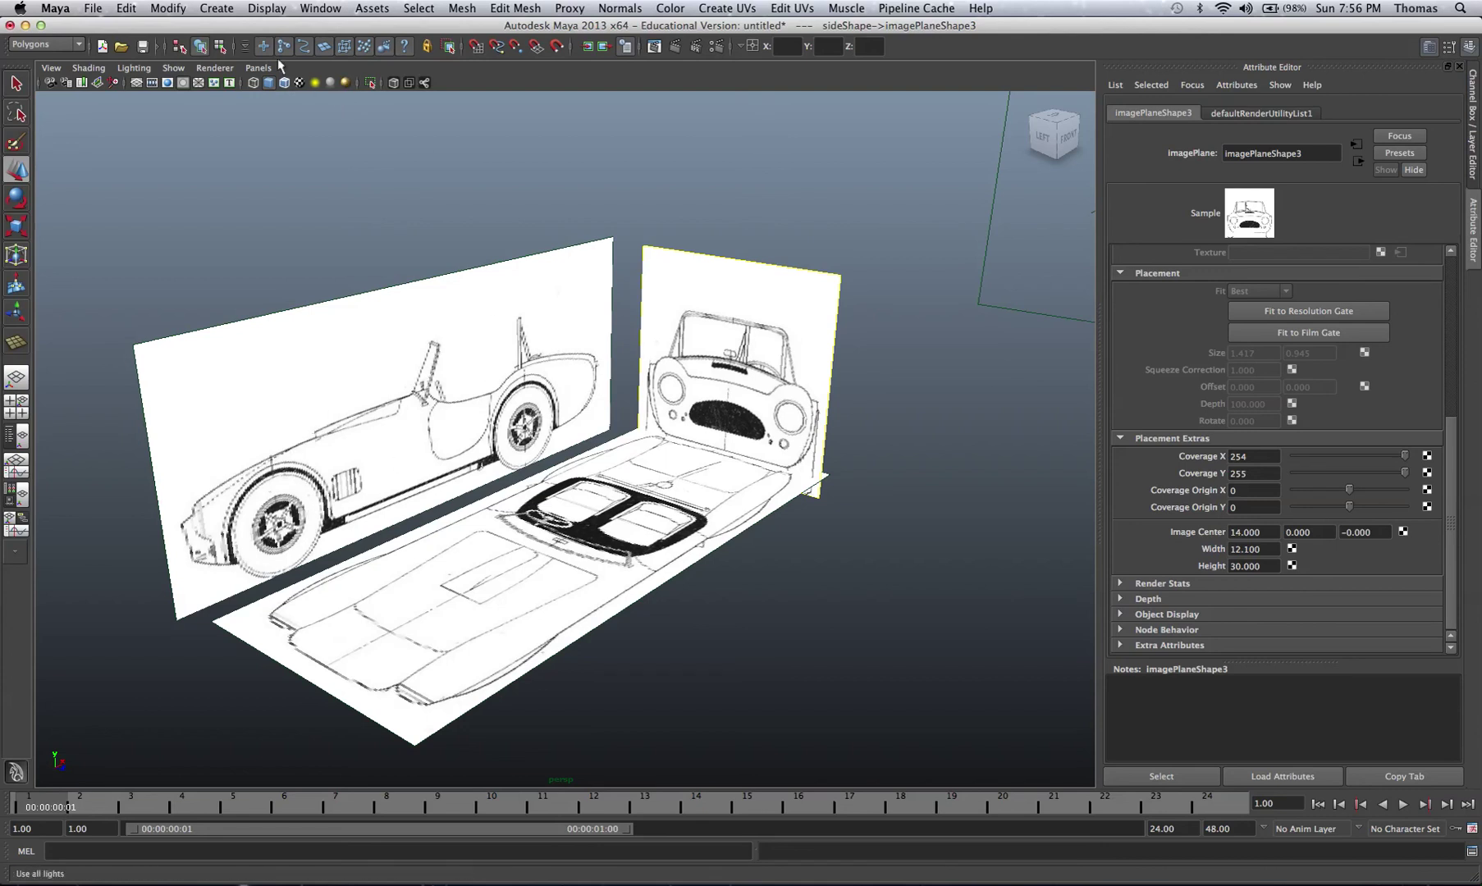
click(90, 10)
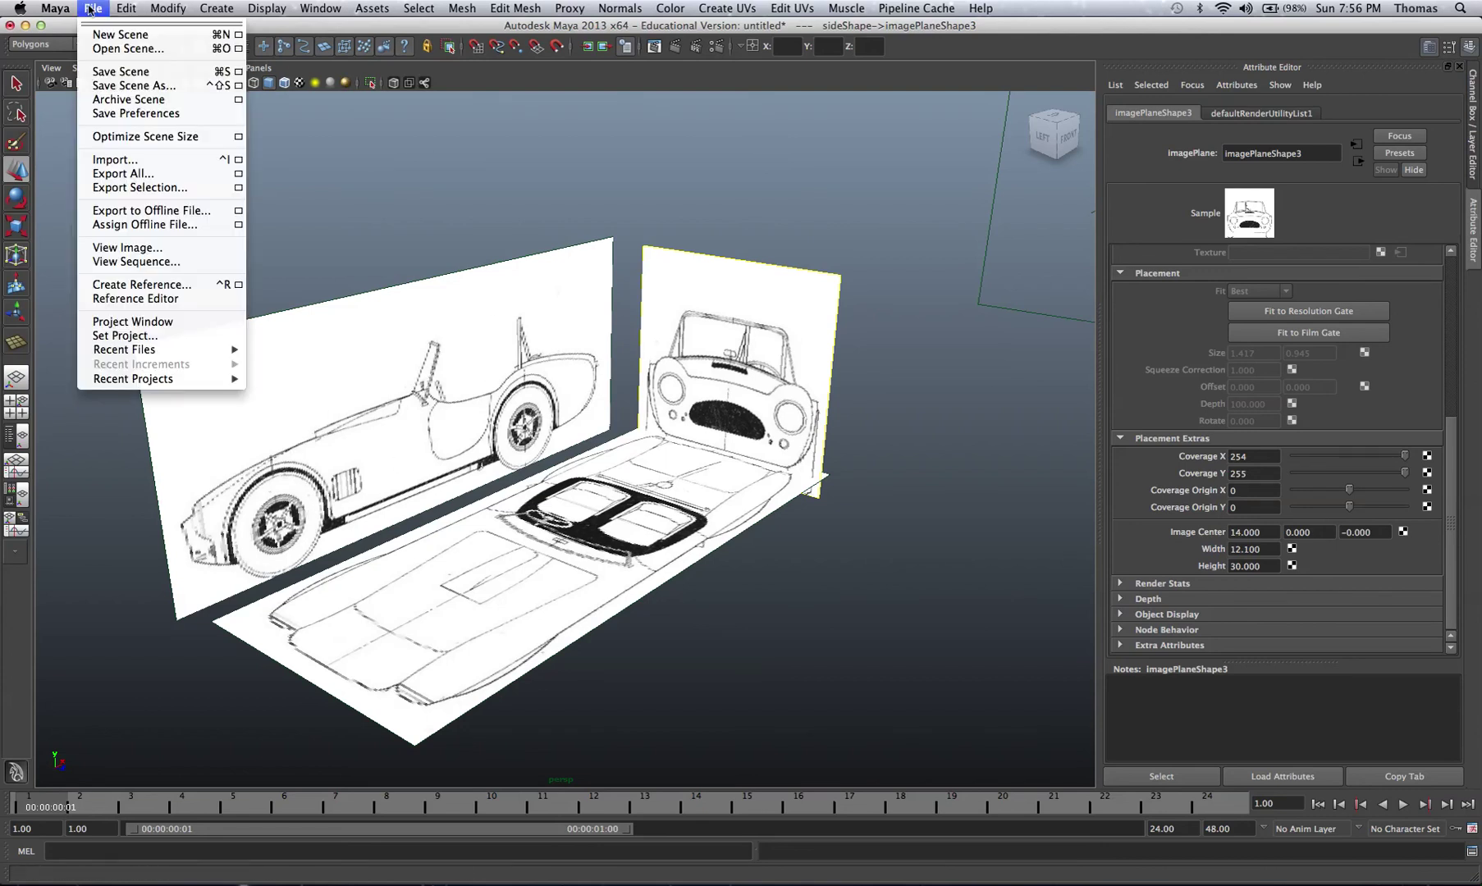
click(127, 87)
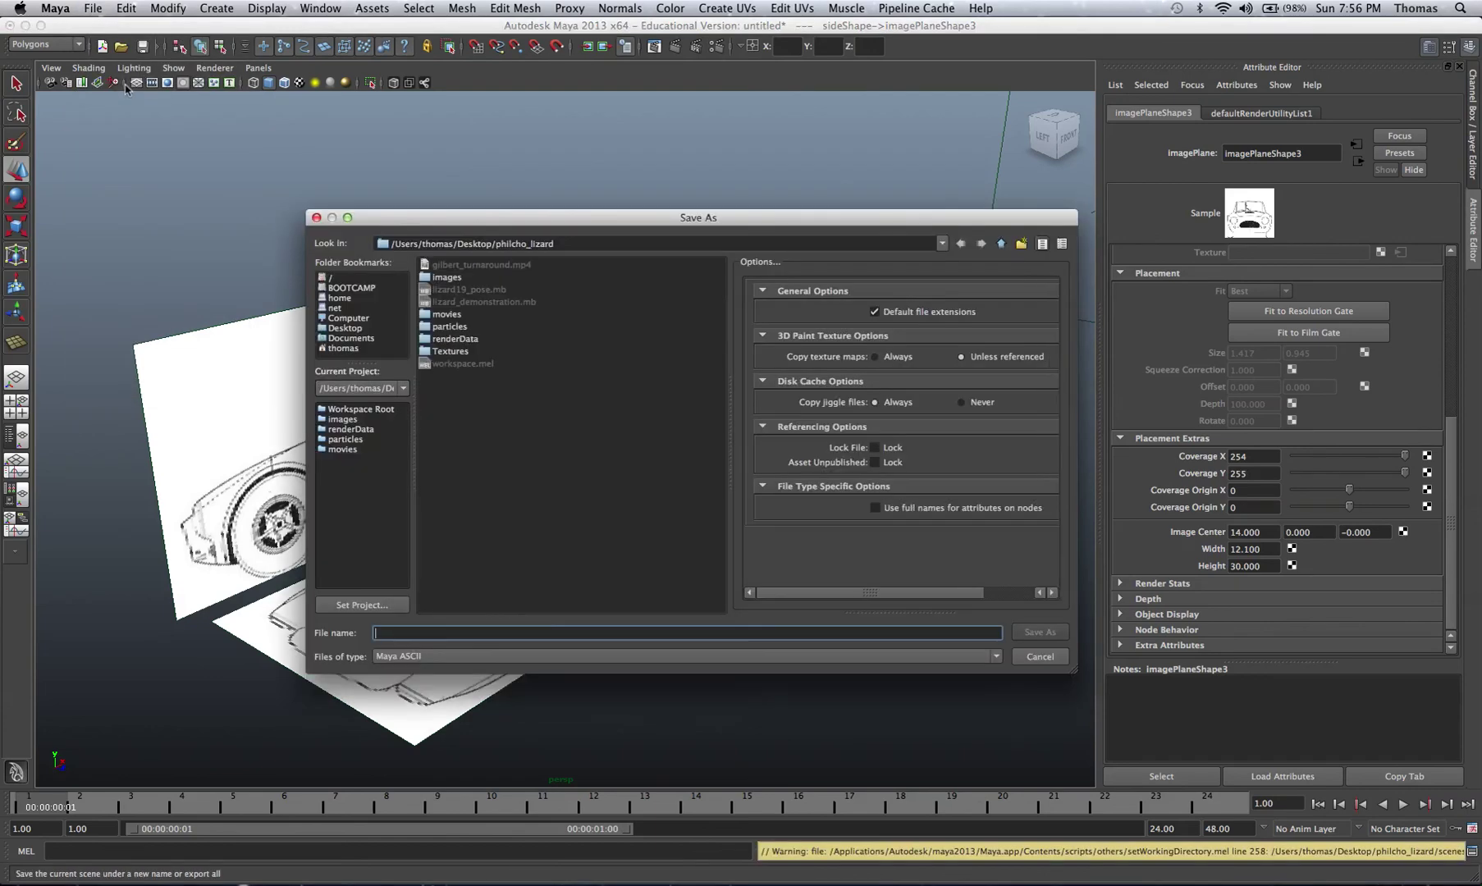